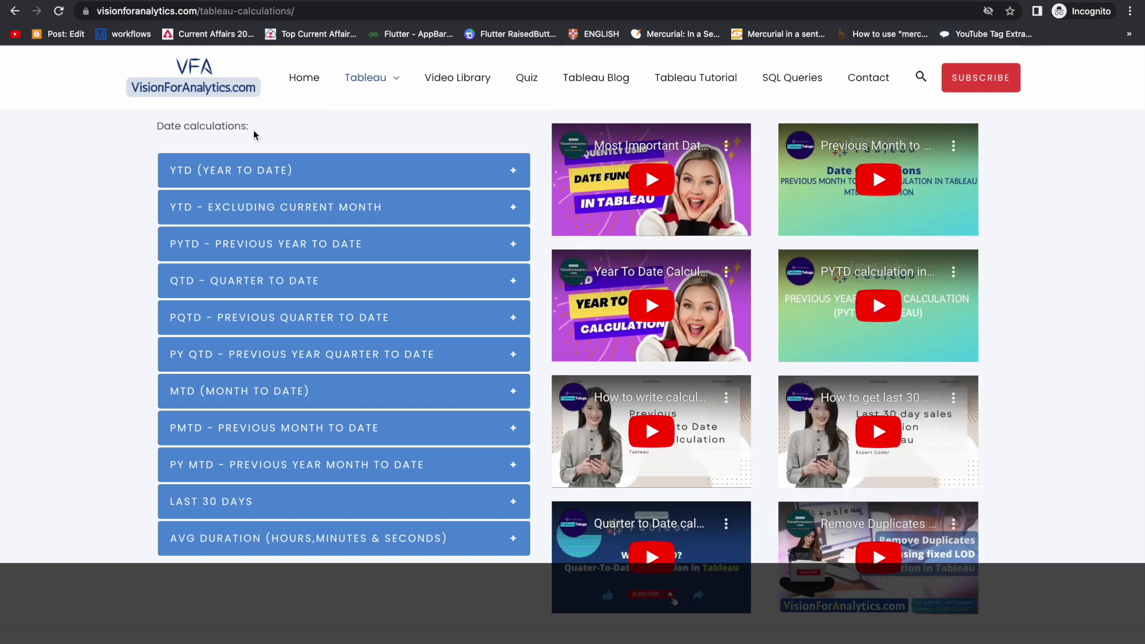
Show the YTD (Year to Date) formula on the Tableau calculations page and switch to Tableau's empty worksheet.
click(266, 170)
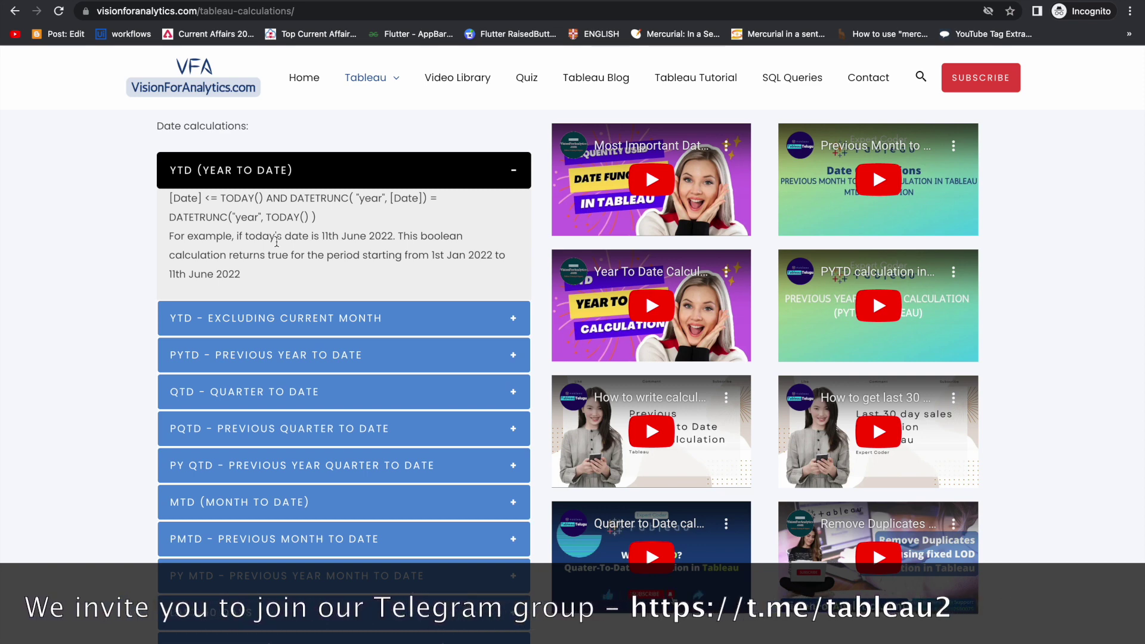
key(ctrl+Left)
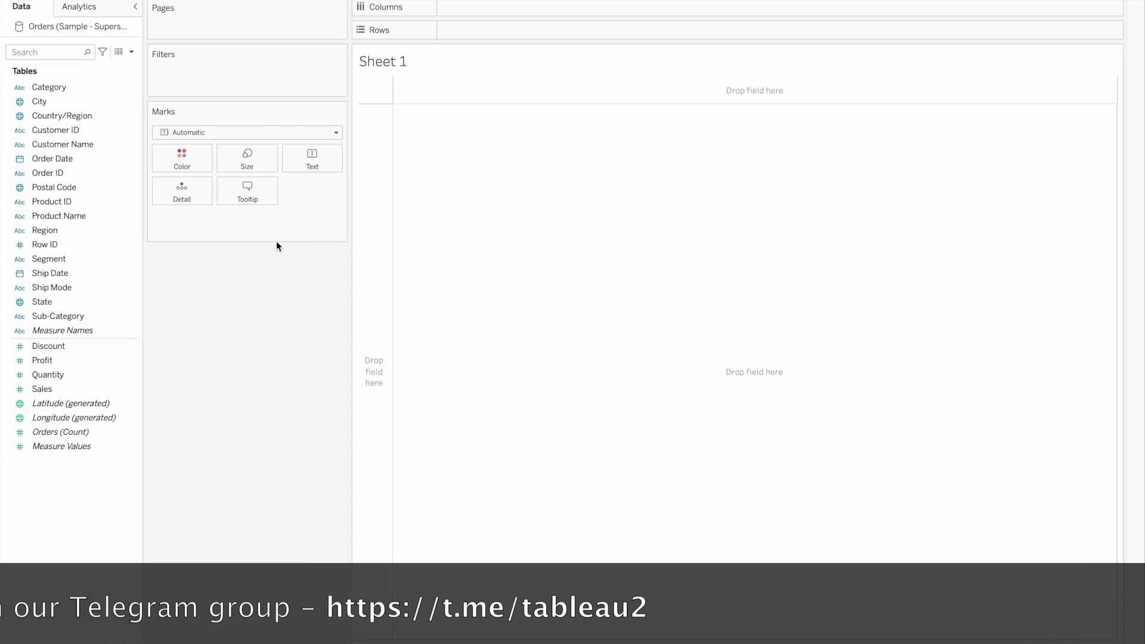
Add Order Date to Rows and show it as discrete exact dates.
click(83, 161)
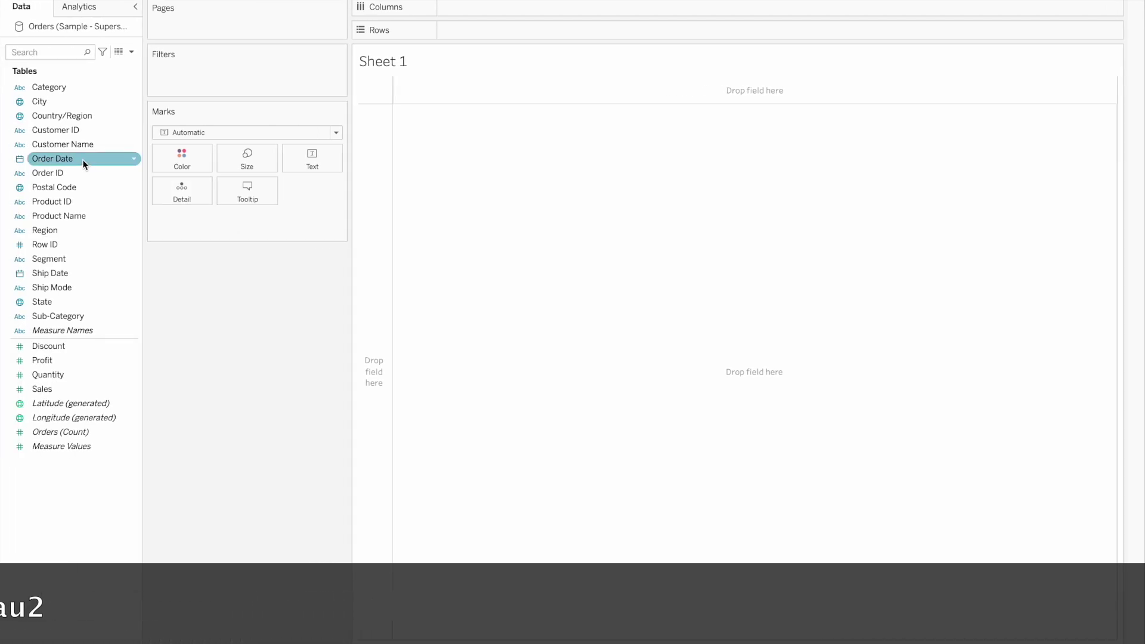
drag(83, 159, 488, 31)
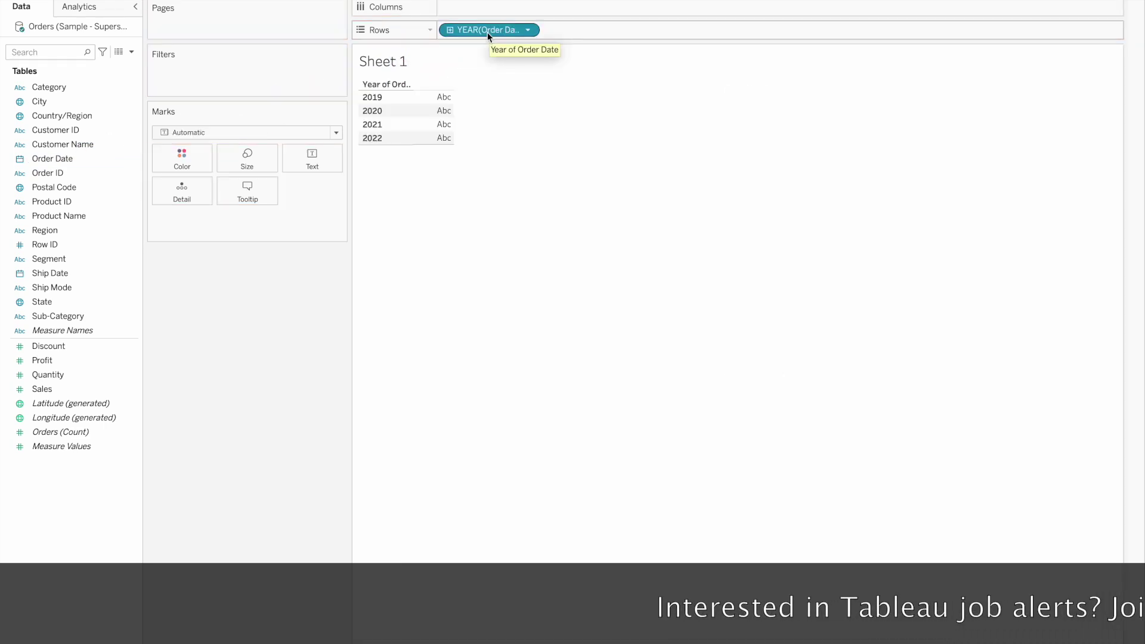
right_click(488, 32)
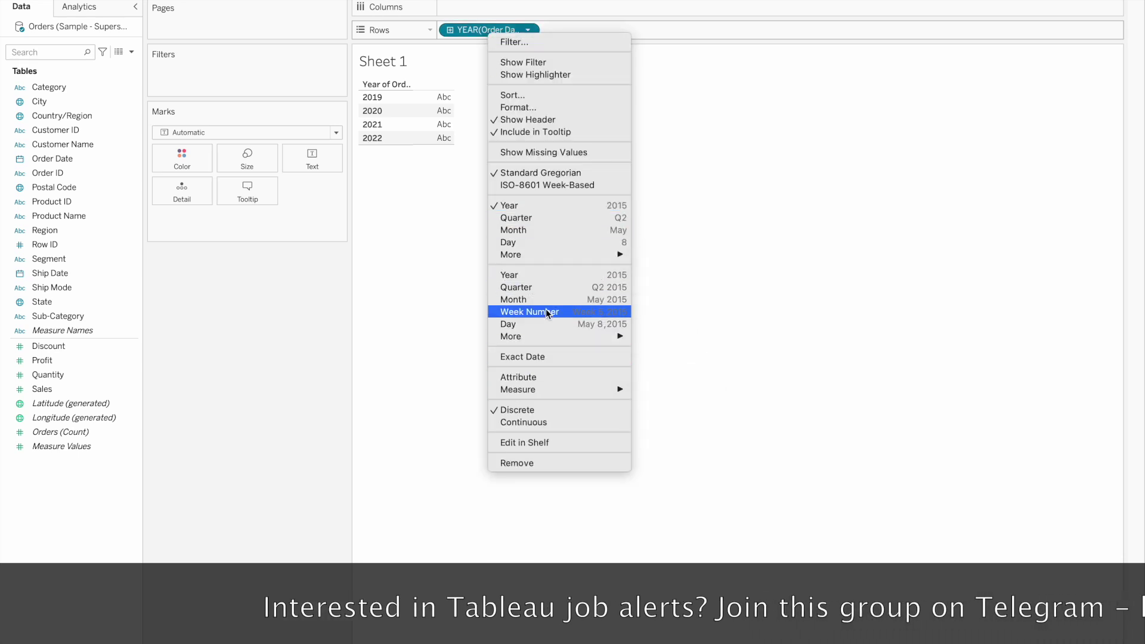
click(532, 352)
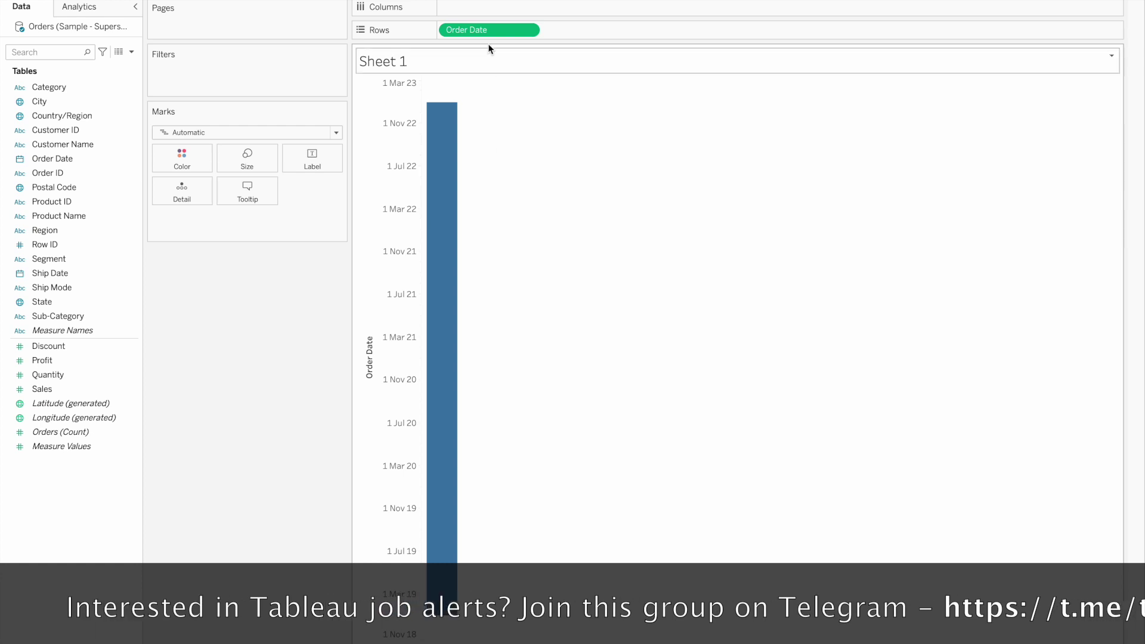
right_click(483, 30)
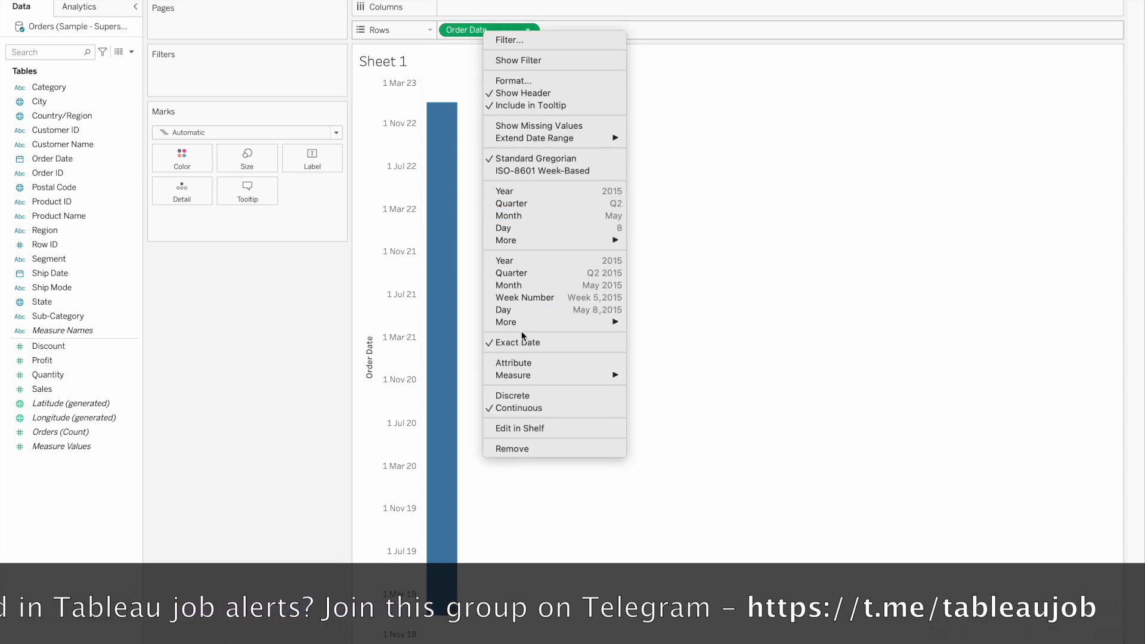
click(512, 396)
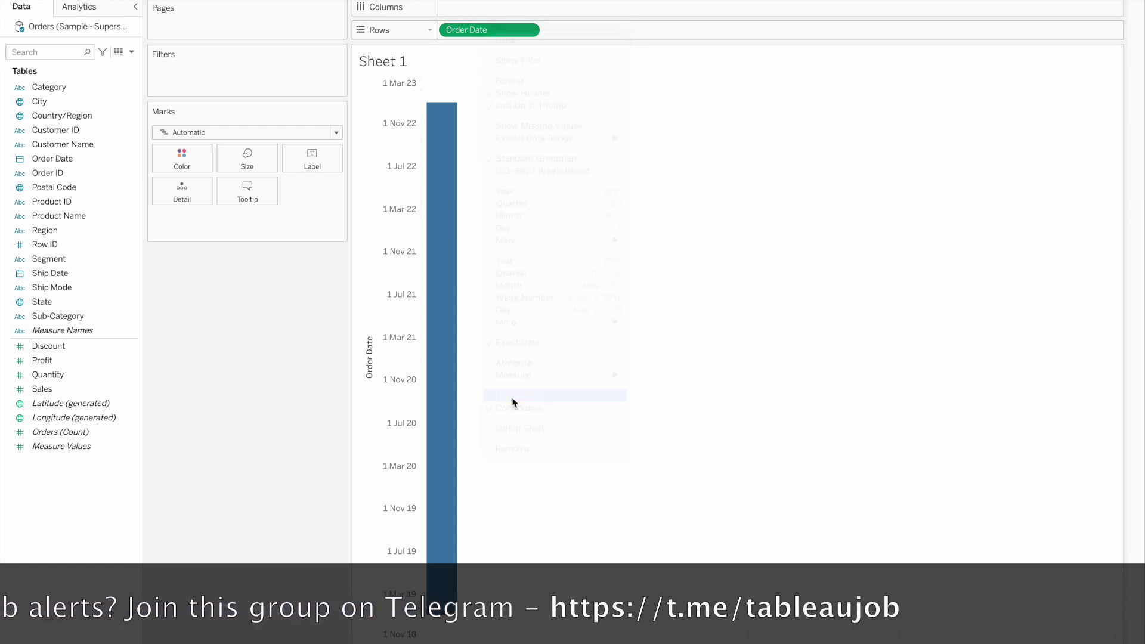
Examine the Order Date rows at the end of the list and back through the closing months of 2022.
scroll(400, 324, down, 10)
scroll(401, 325, down, 10)
scroll(401, 325, up, 11)
scroll(401, 327, down, 15)
scroll(400, 331, down, 10)
drag(463, 276, 448, 636)
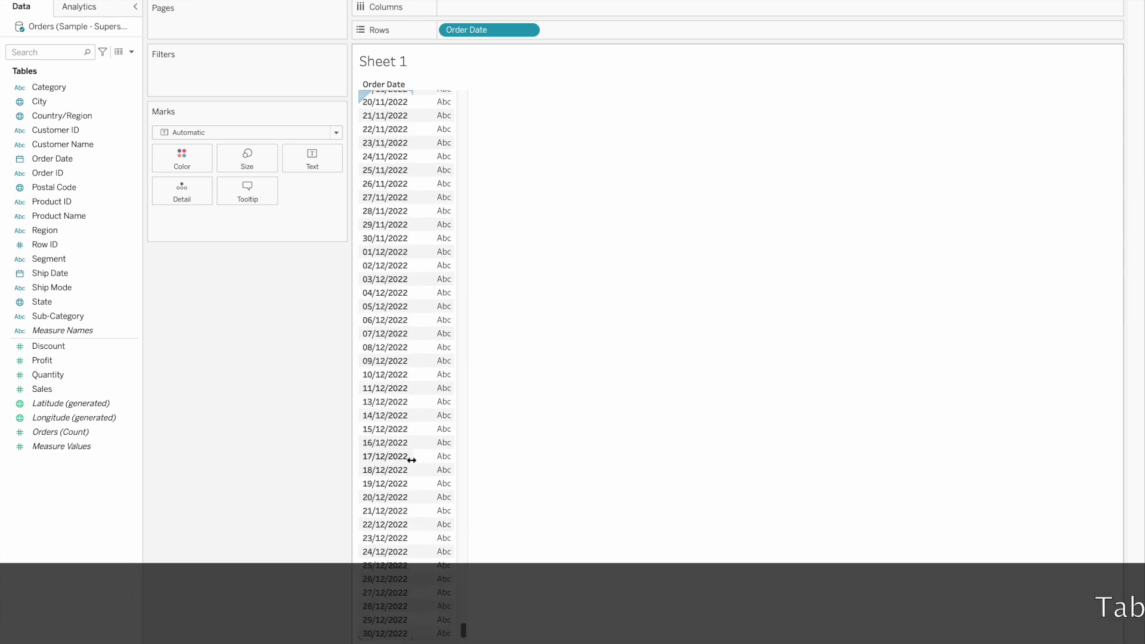
scroll(421, 379, up, 1)
scroll(422, 373, down, 1)
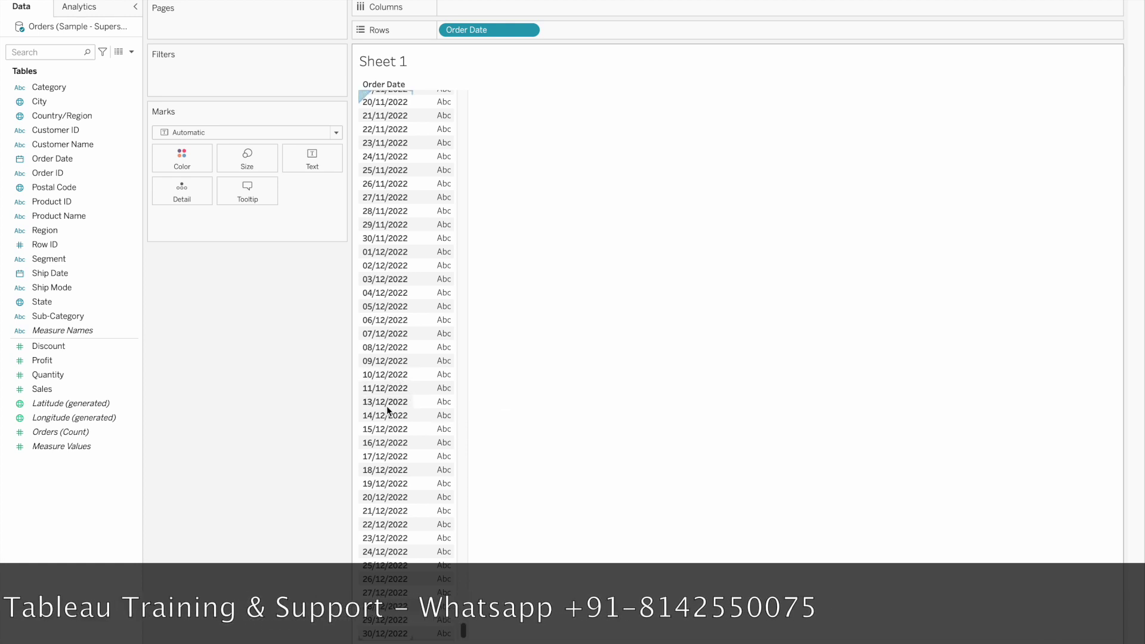
scroll(392, 381, up, 3)
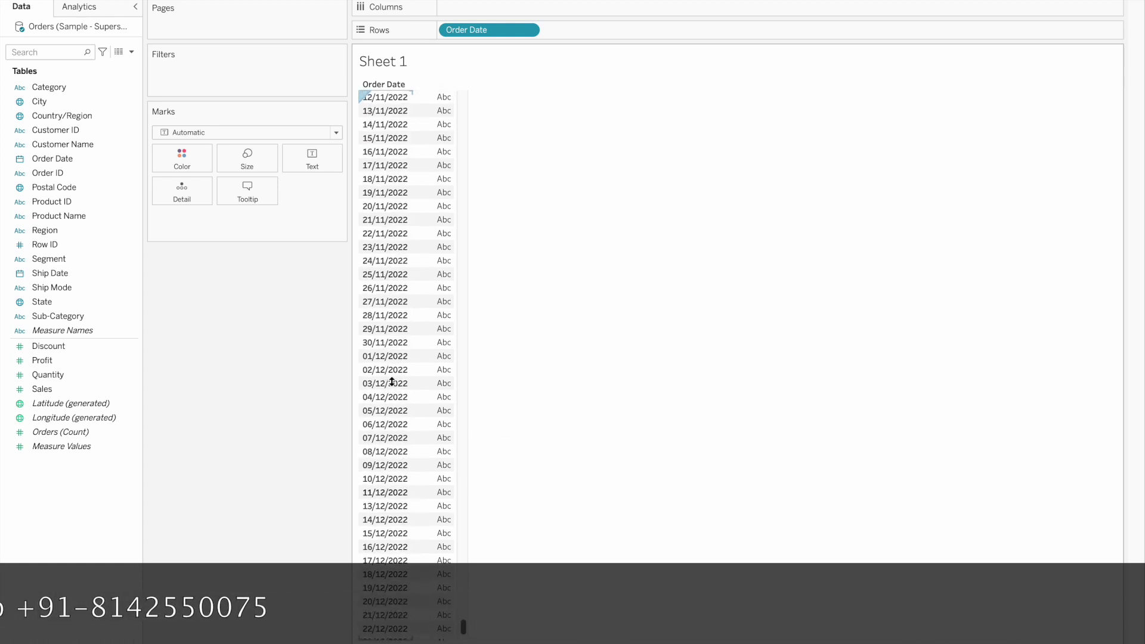
scroll(392, 381, up, 3)
scroll(392, 382, up, 10)
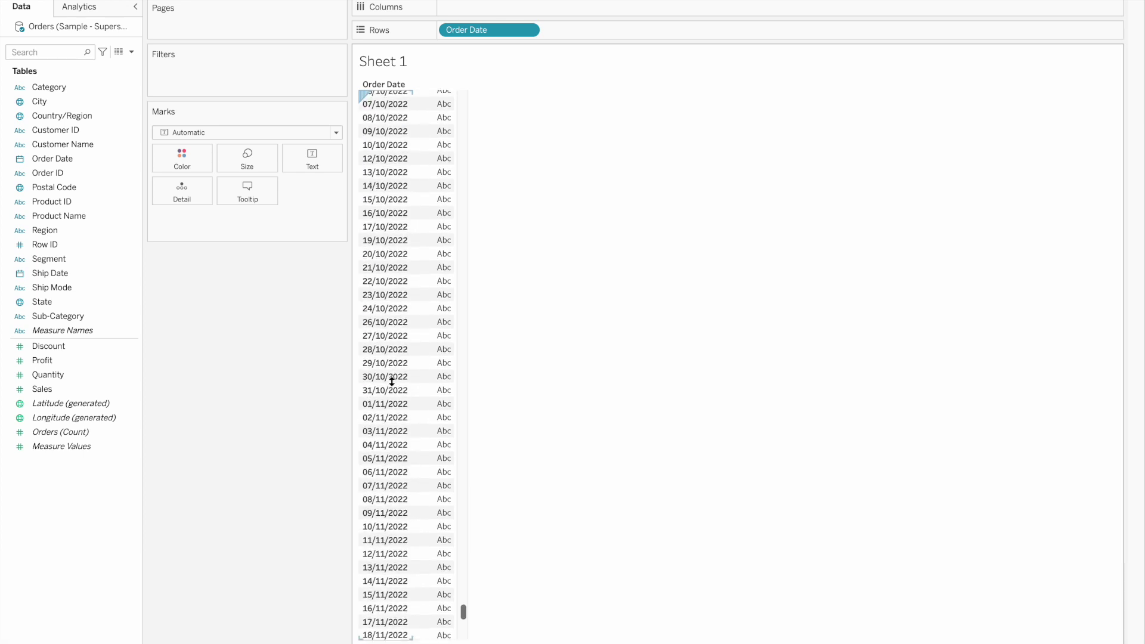
scroll(392, 382, up, 2)
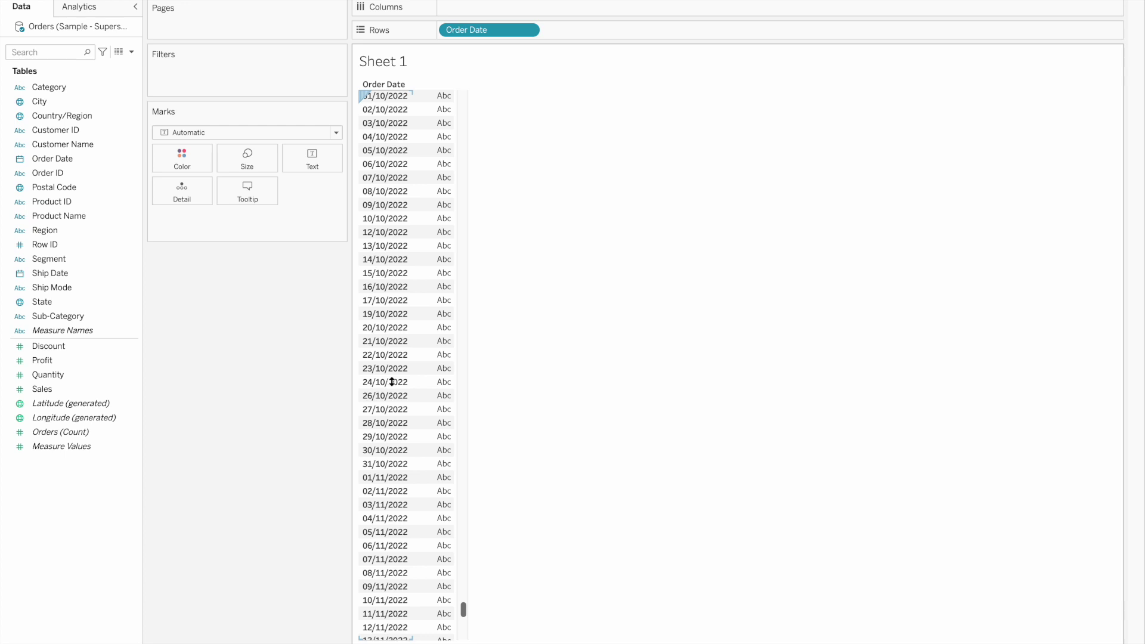
scroll(391, 381, up, 1)
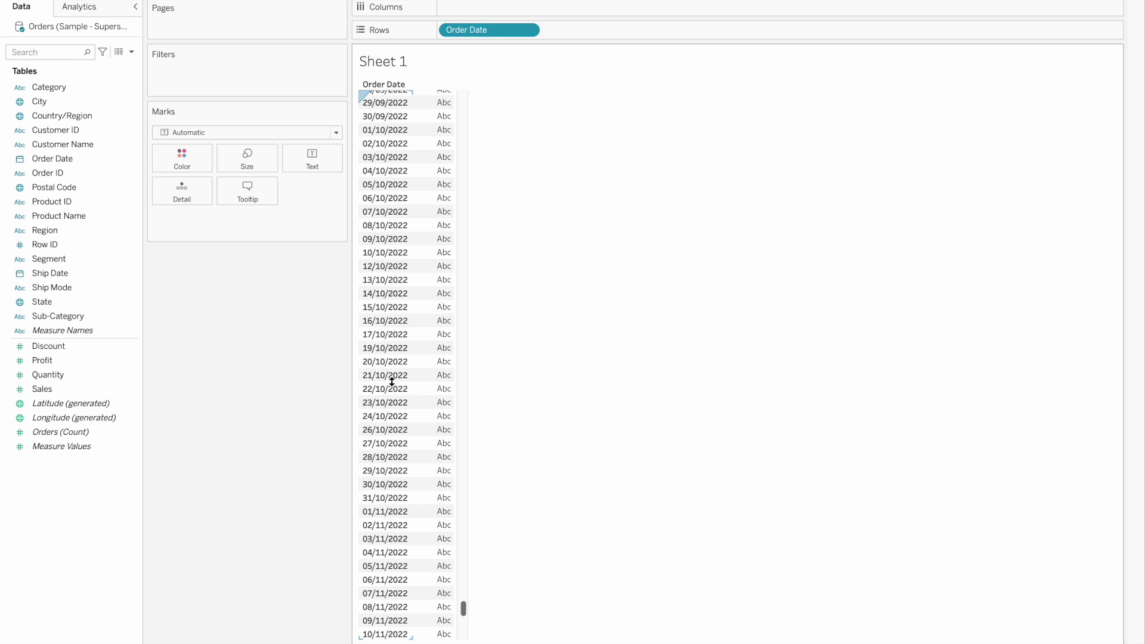
scroll(392, 381, up, 4)
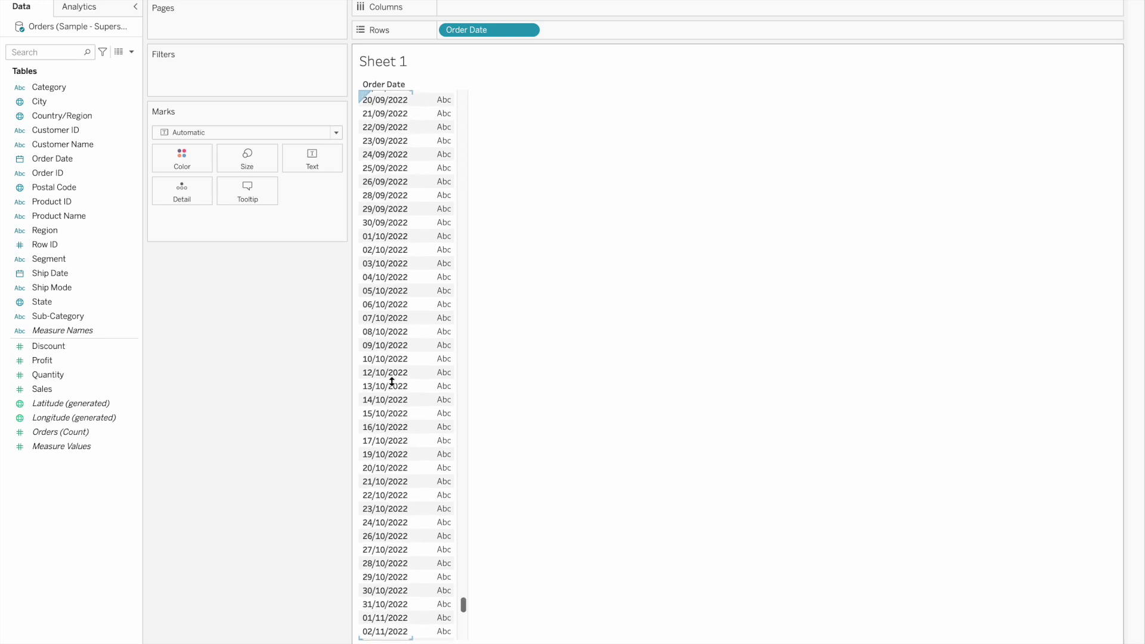
Create a calculated field named Current Date with the formula TODAY().
click(131, 52)
click(110, 66)
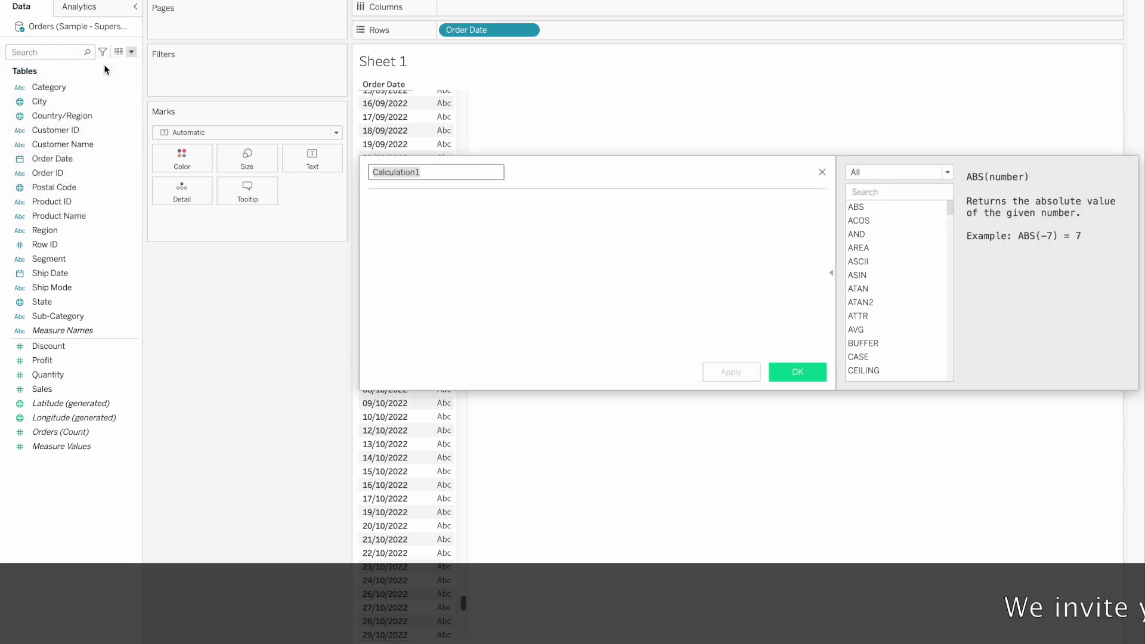
text(T)
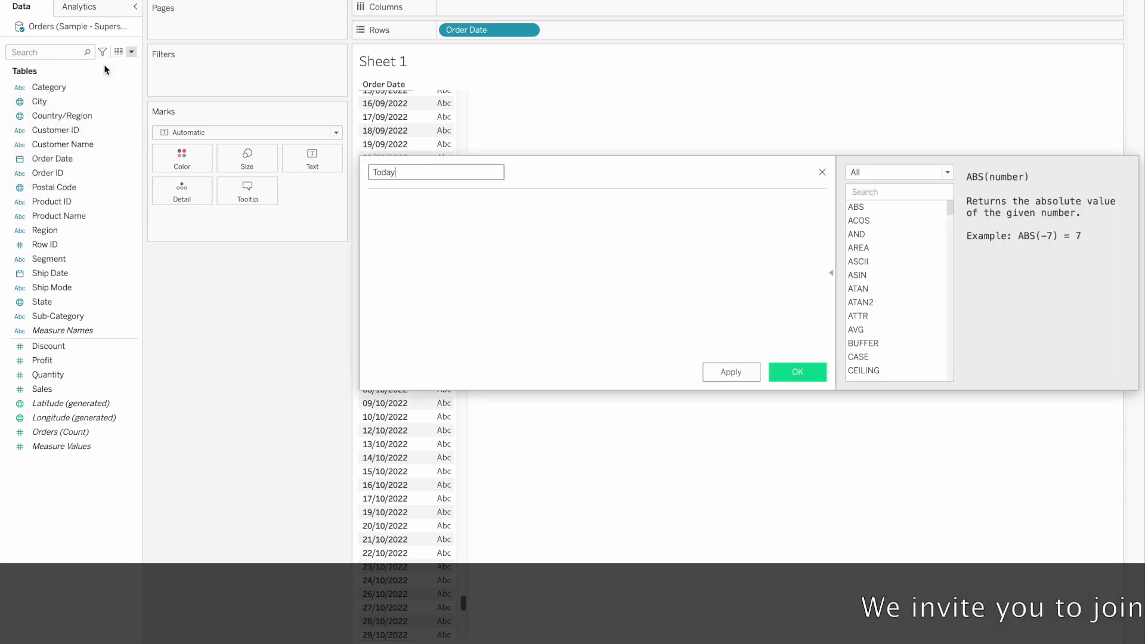
key(BackSpace)
text(Curret)
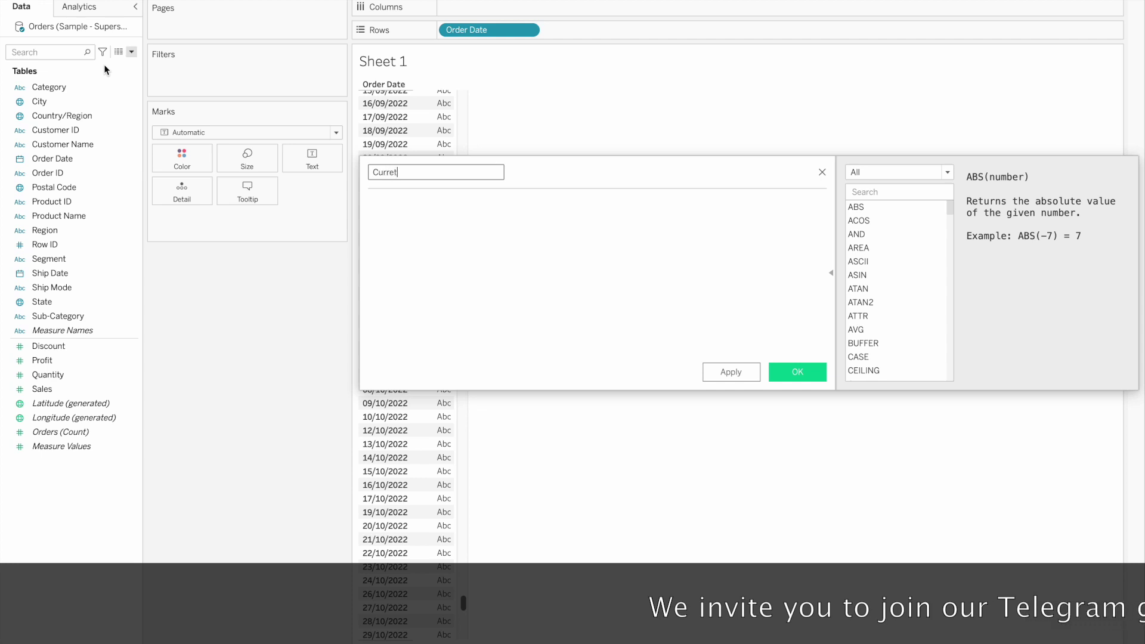
key(BackSpace)
text(nt Date)
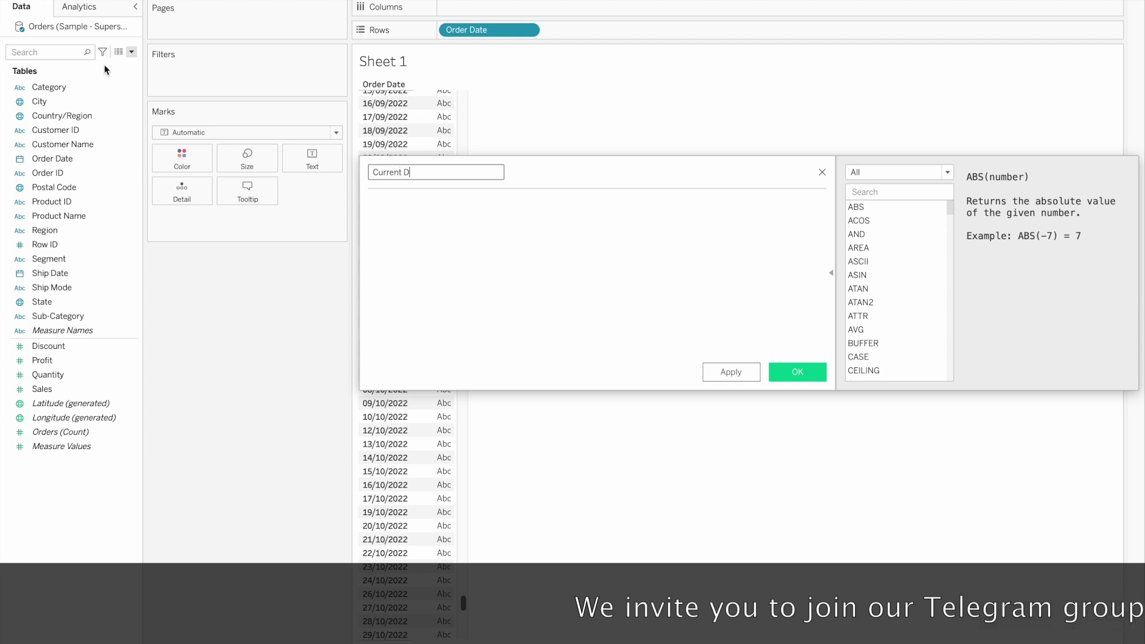
click(367, 203)
text(tod)
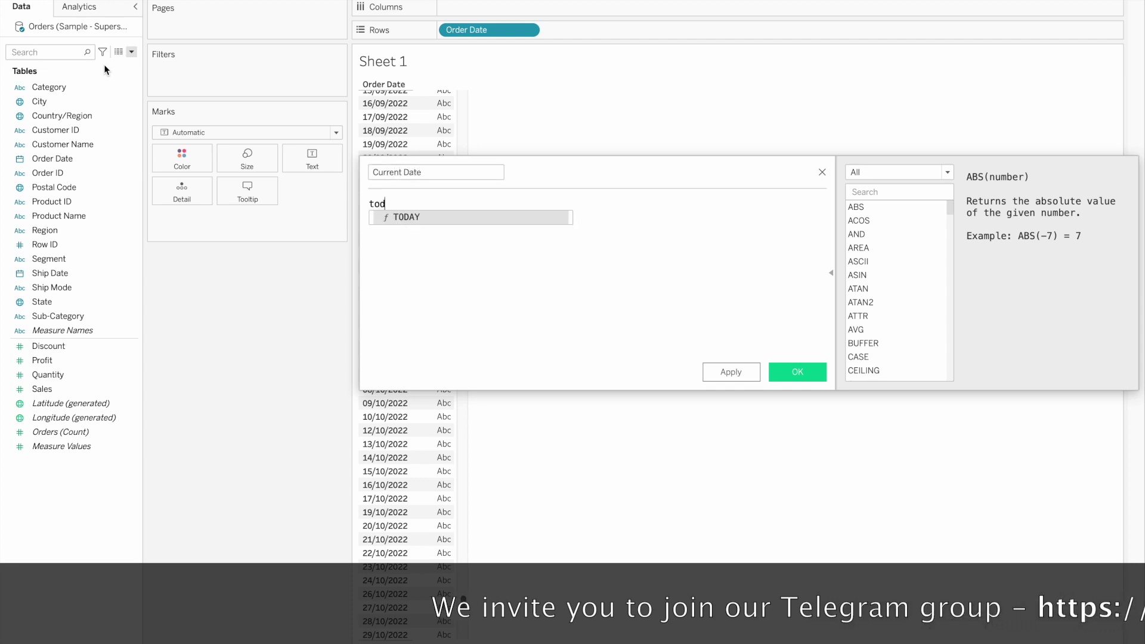
click(411, 216)
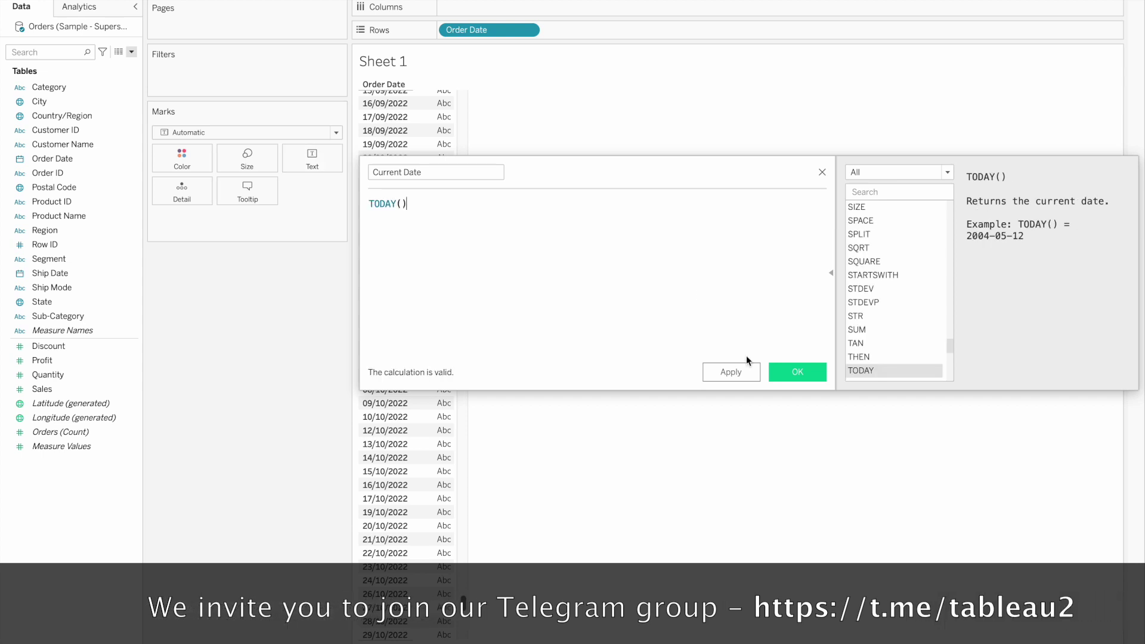
click(788, 371)
Show Current Date as text beside each order date, using its exact date.
drag(73, 128, 329, 163)
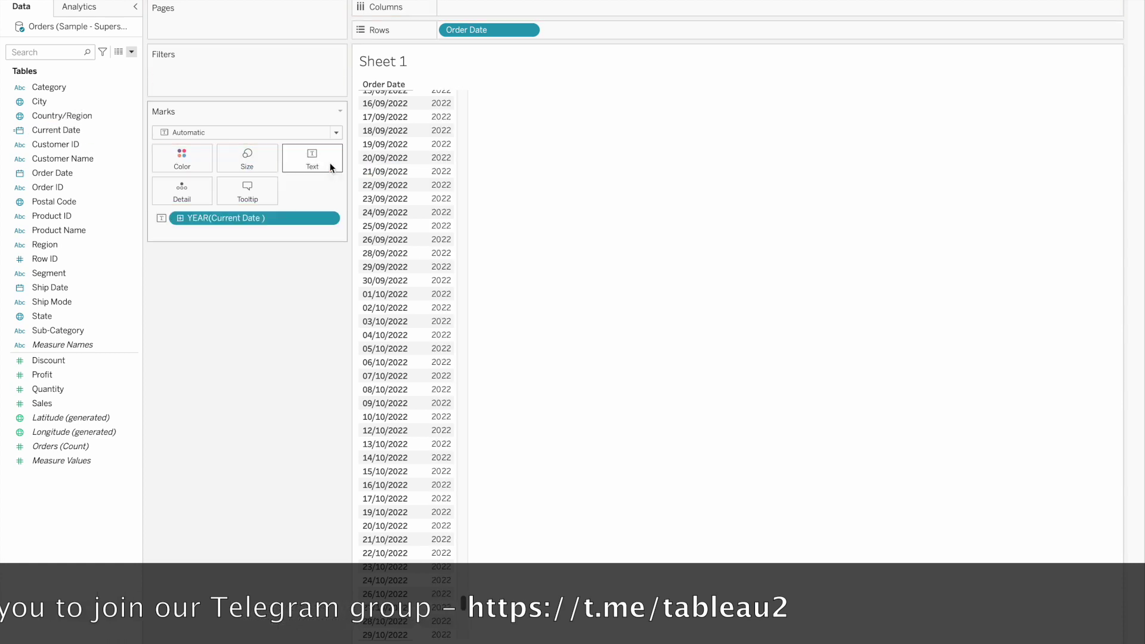
right_click(277, 223)
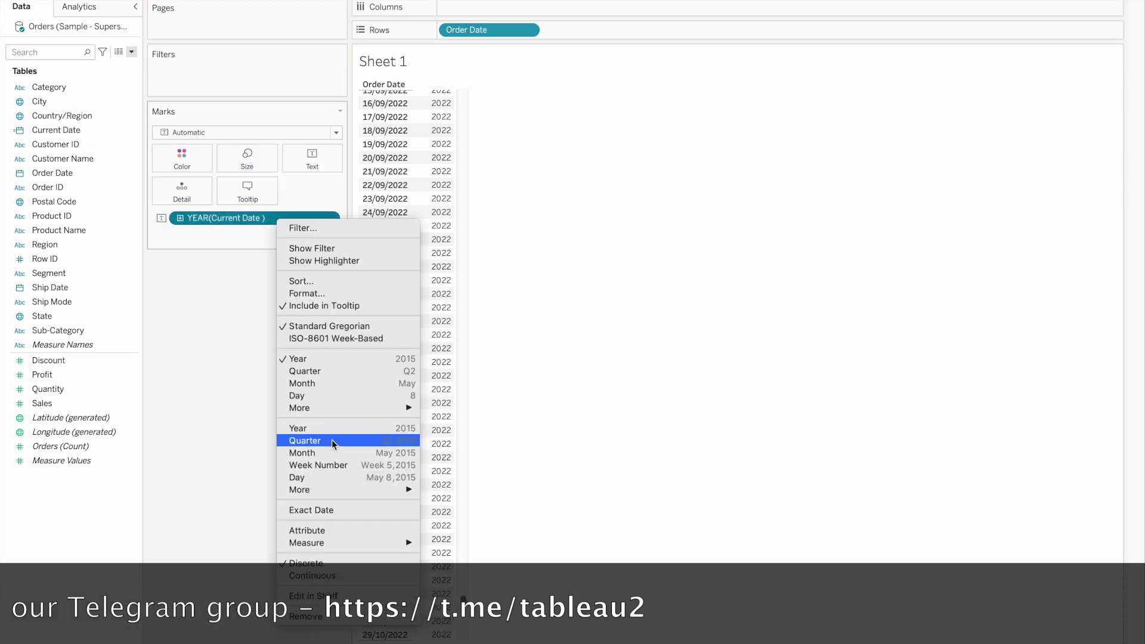
click(315, 508)
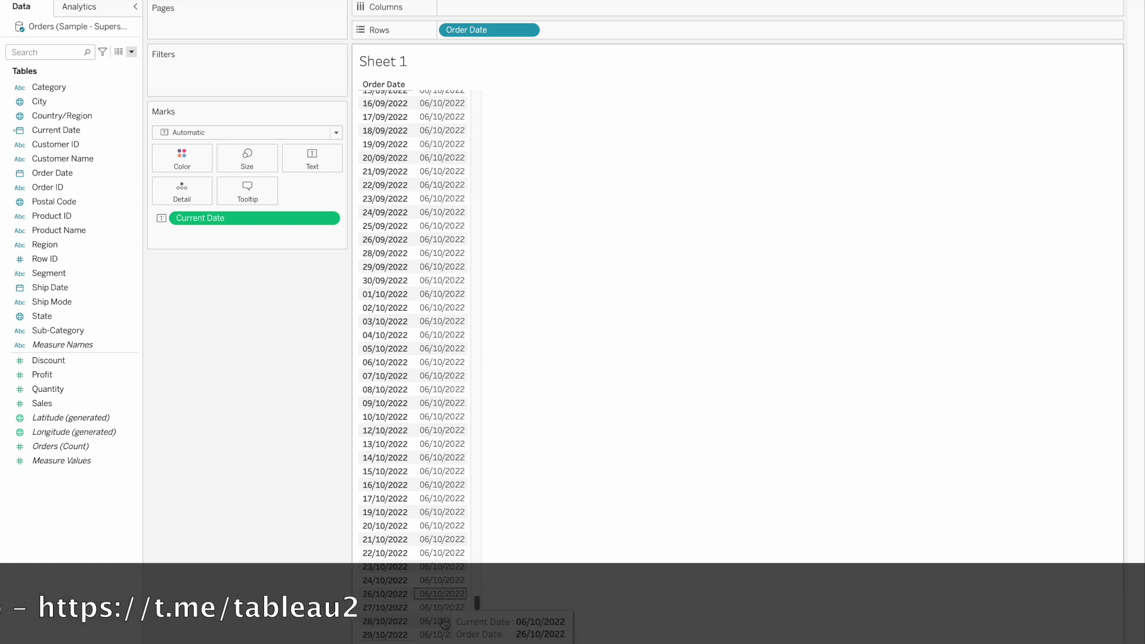
scroll(450, 285, up, 1)
scroll(450, 285, up, 15)
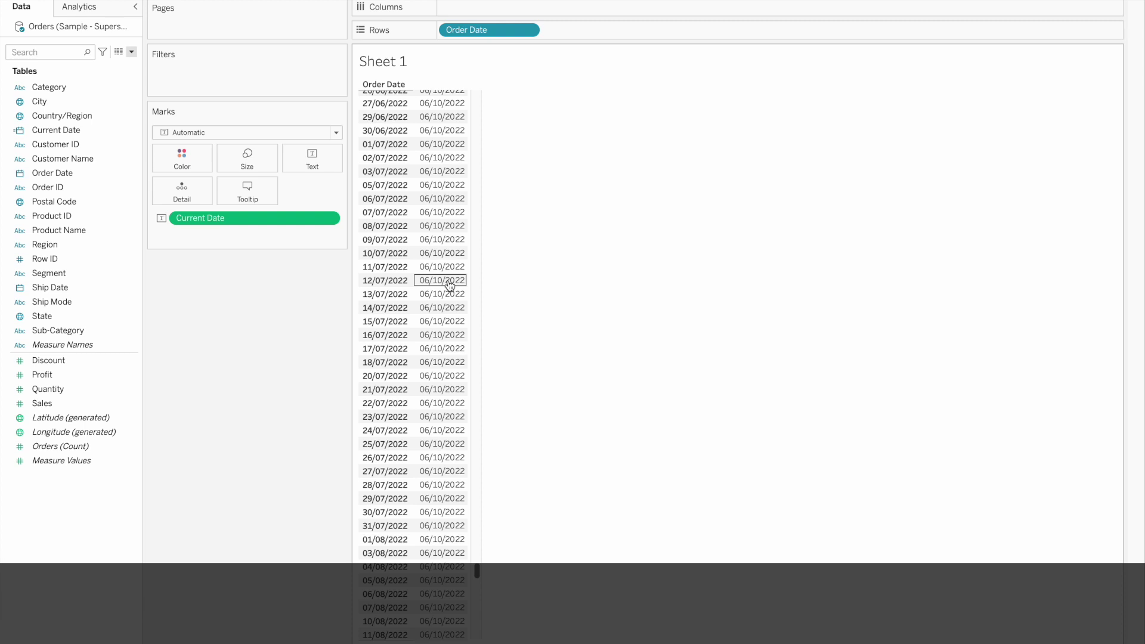
Create a calculated field named YTD with the formula [Order Date]<=TODAY().
click(132, 52)
click(105, 63)
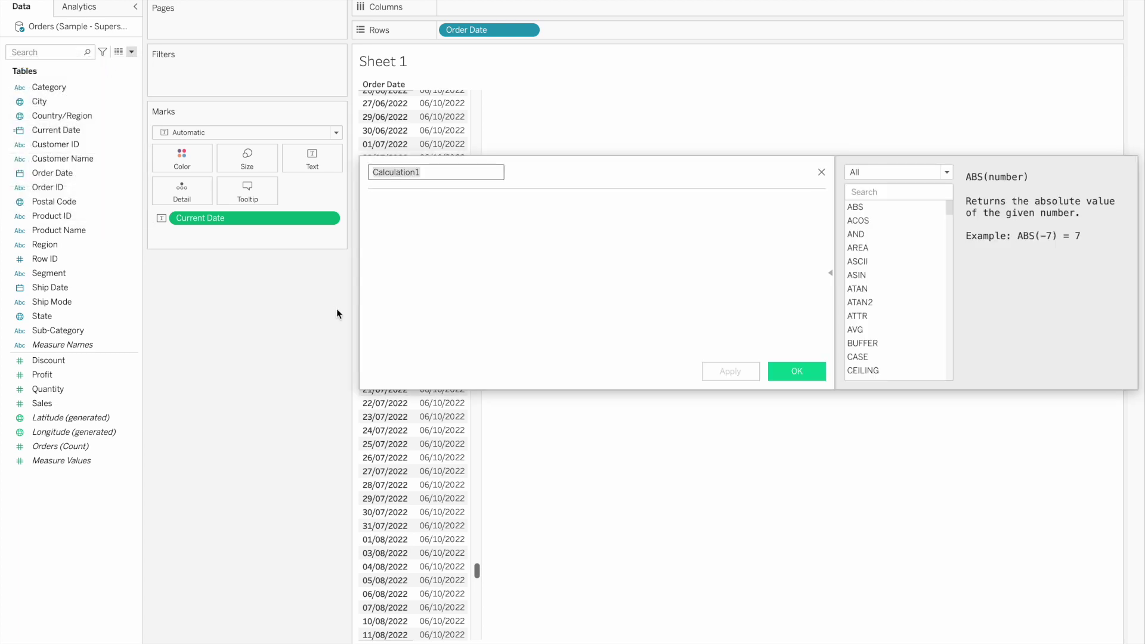
text(YTD)
click(493, 230)
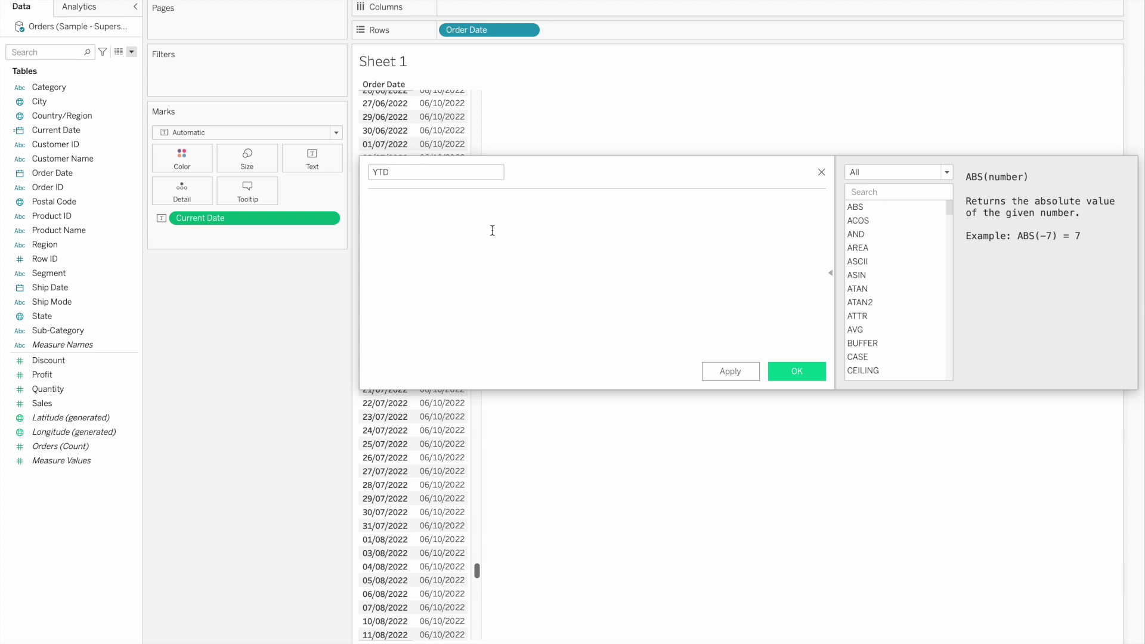
text(or)
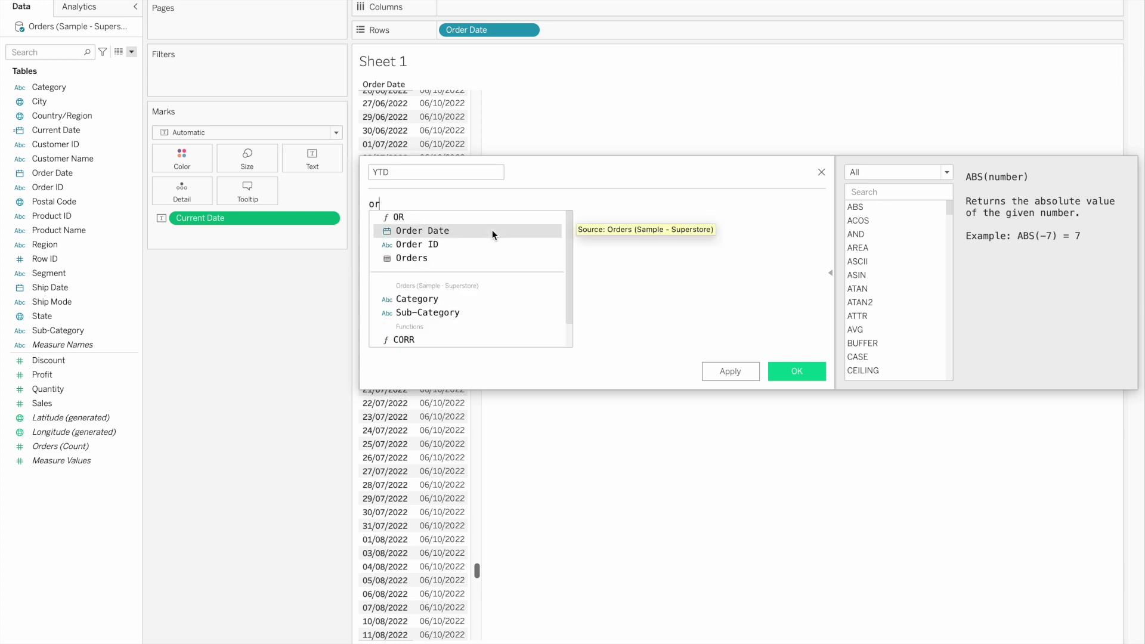
click(492, 230)
text(<=tod)
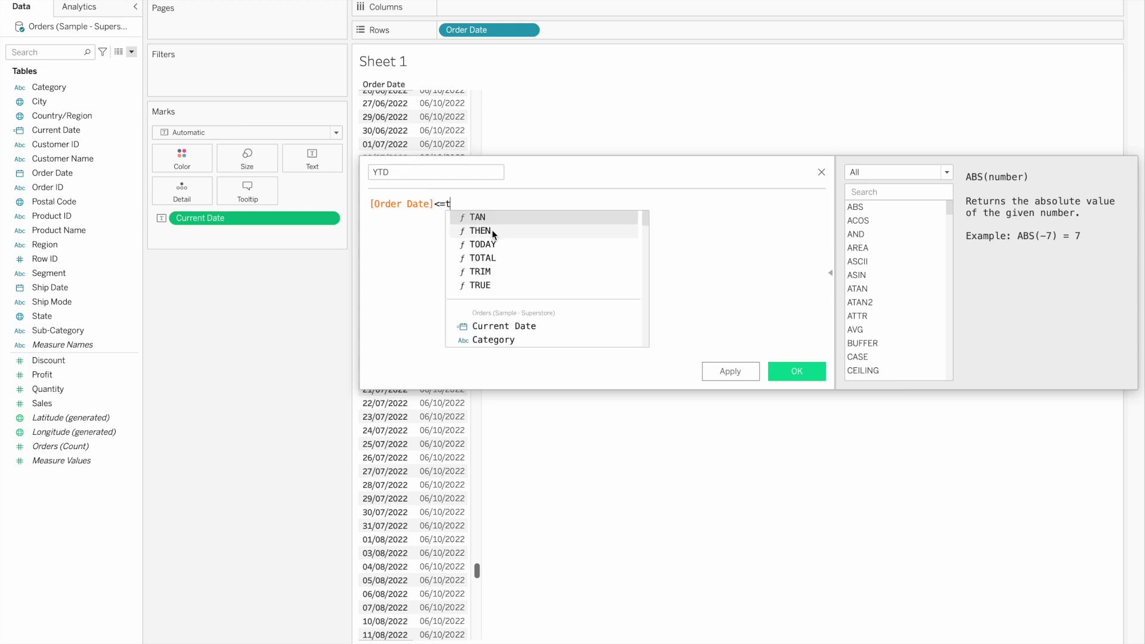
click(492, 230)
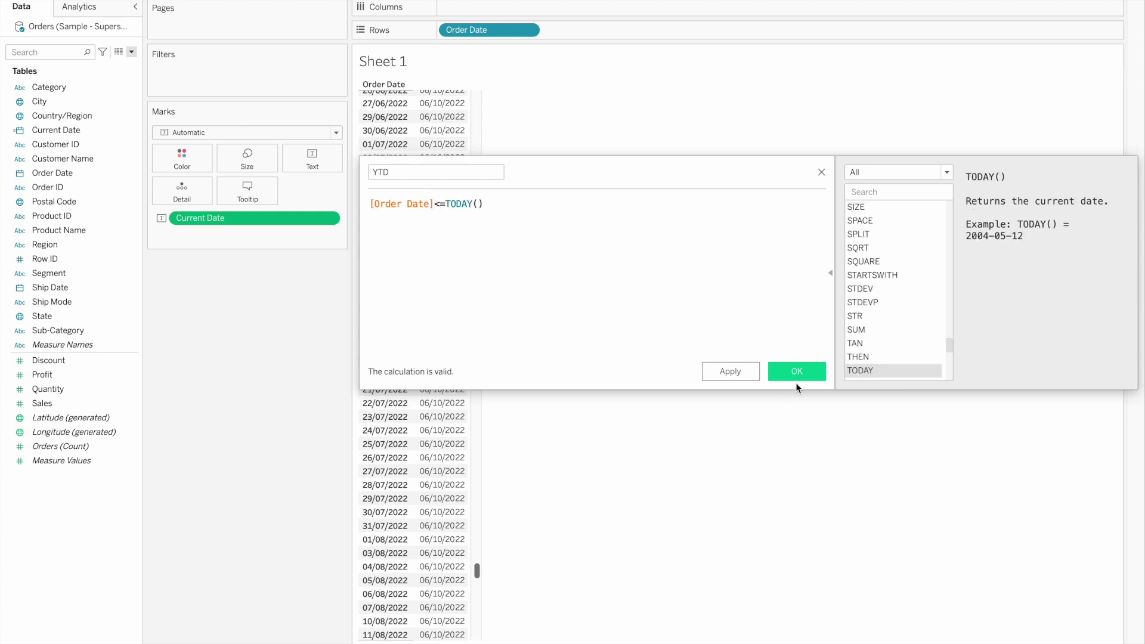
click(796, 371)
Replace Current Date with the YTD field as the text mark and check its values around the current date.
drag(206, 221, 170, 433)
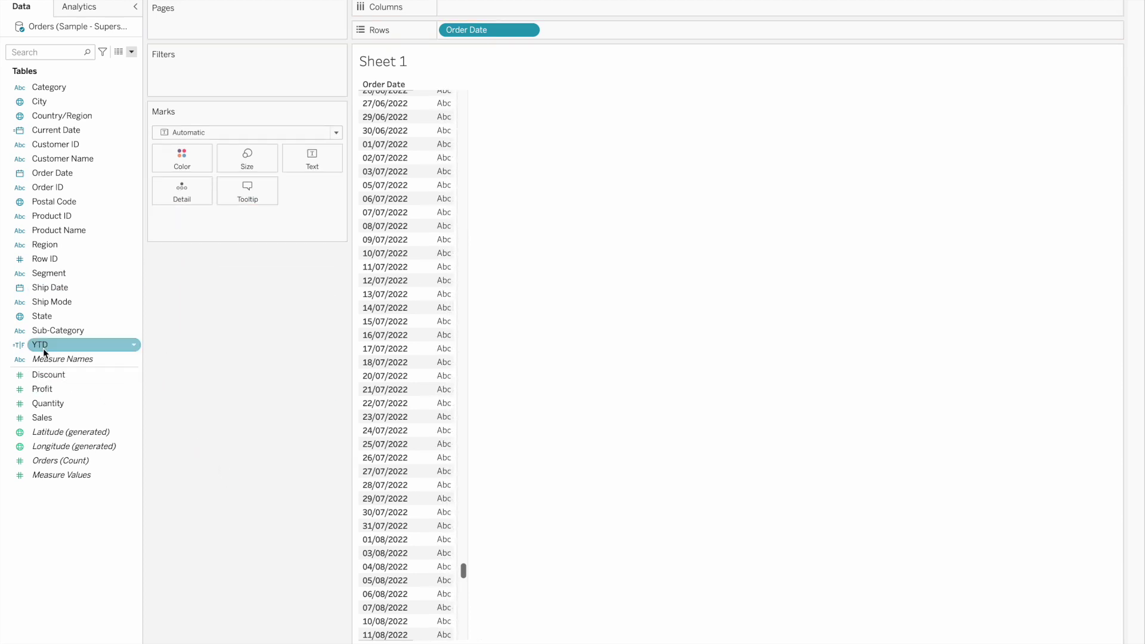
drag(44, 345, 314, 161)
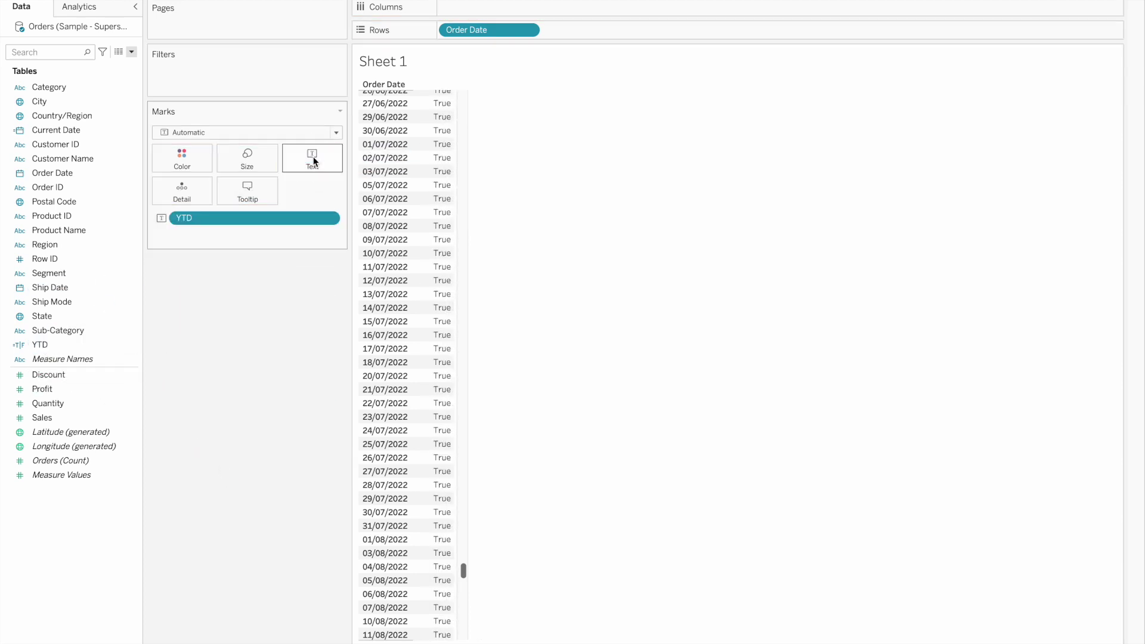
scroll(439, 277, down, 10)
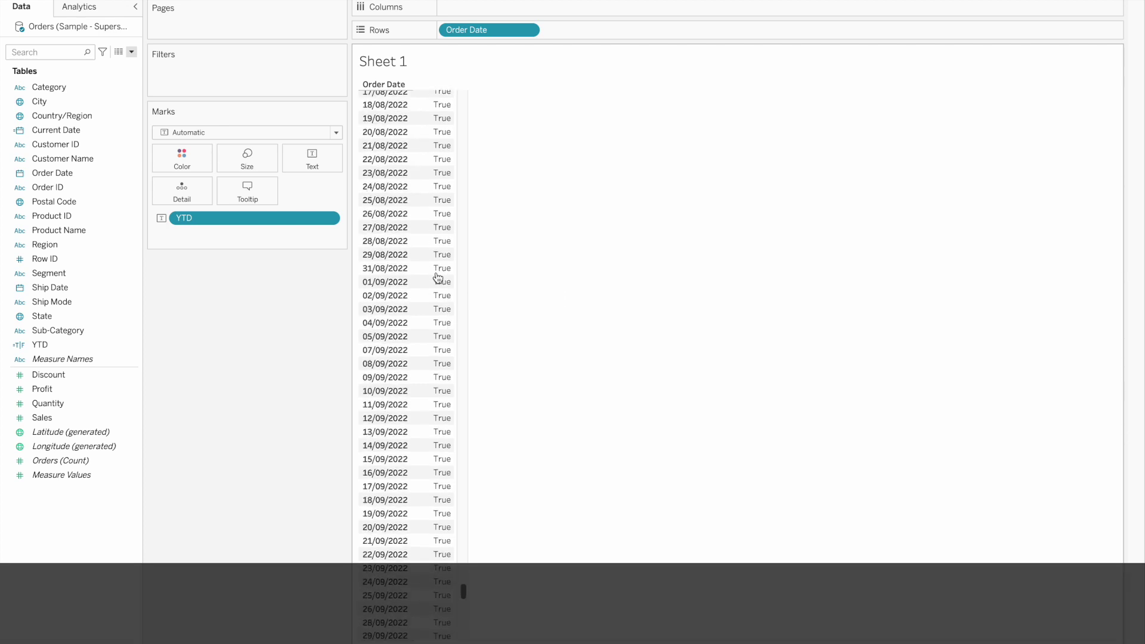
scroll(439, 277, down, 4)
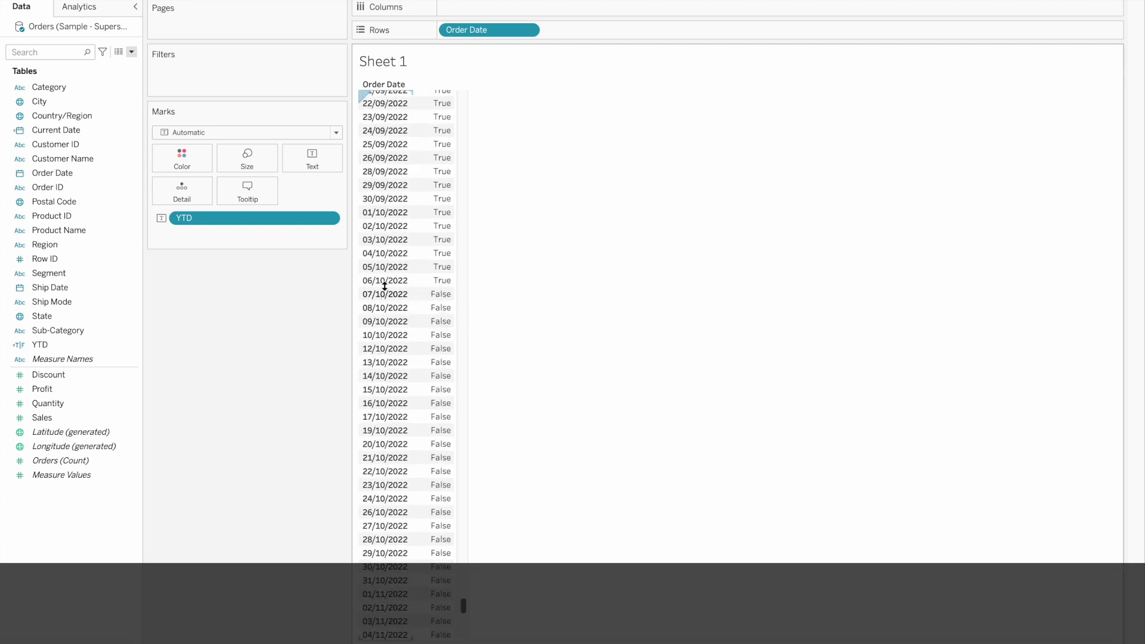
scroll(428, 250, up, 20)
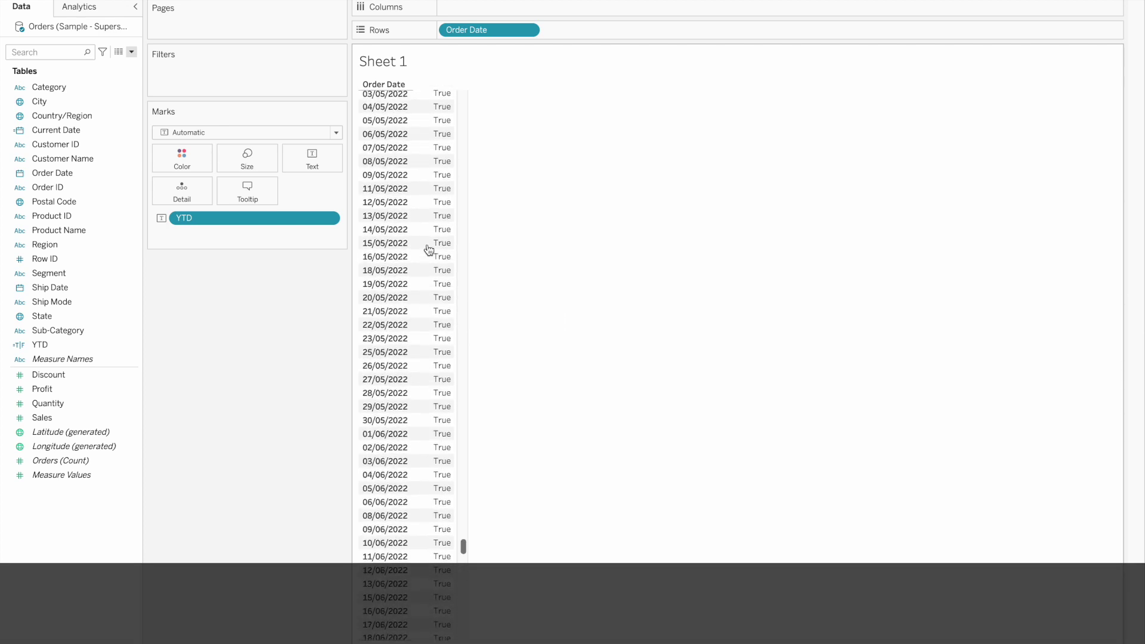
Review the YTD values beside the order dates from earlier years, such as mid-2019.
scroll(428, 249, up, 20)
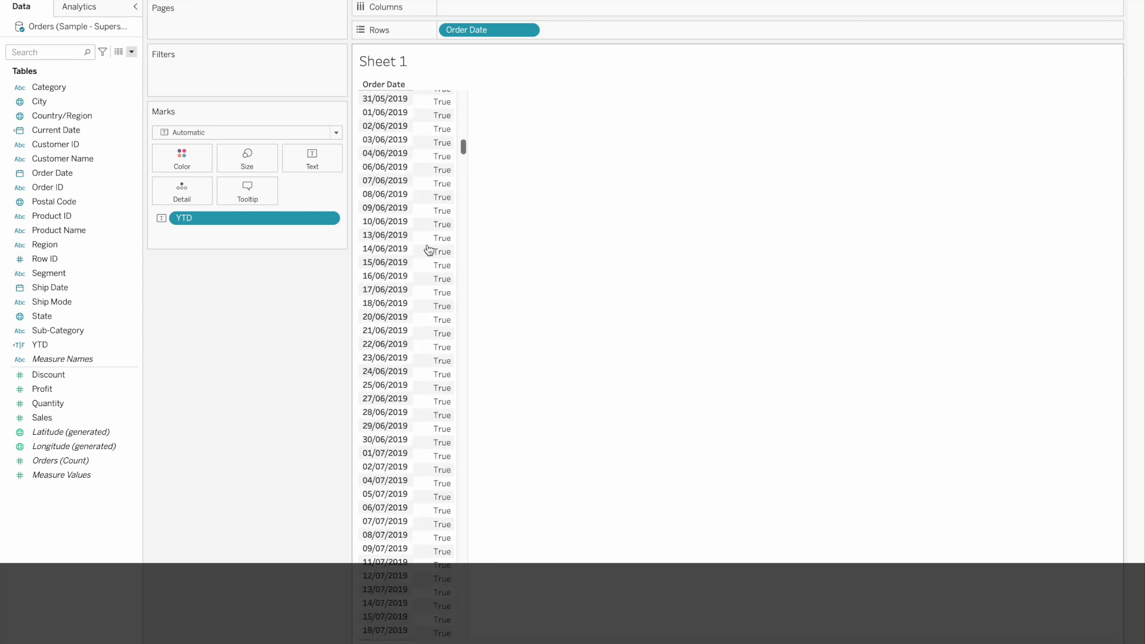
scroll(429, 250, down, 20)
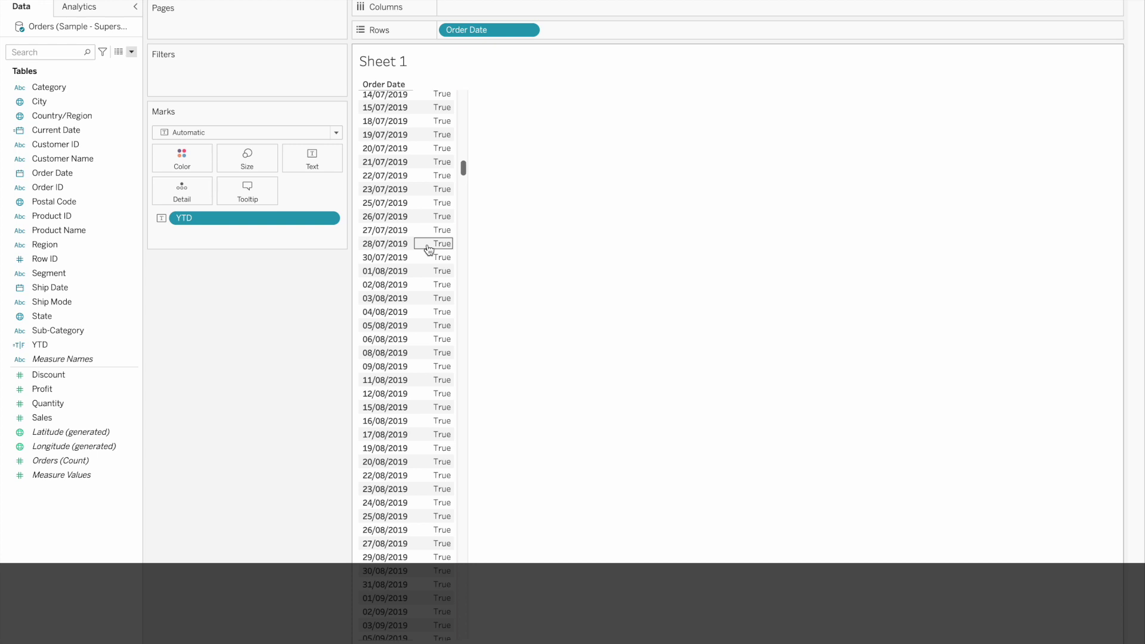
click(127, 263)
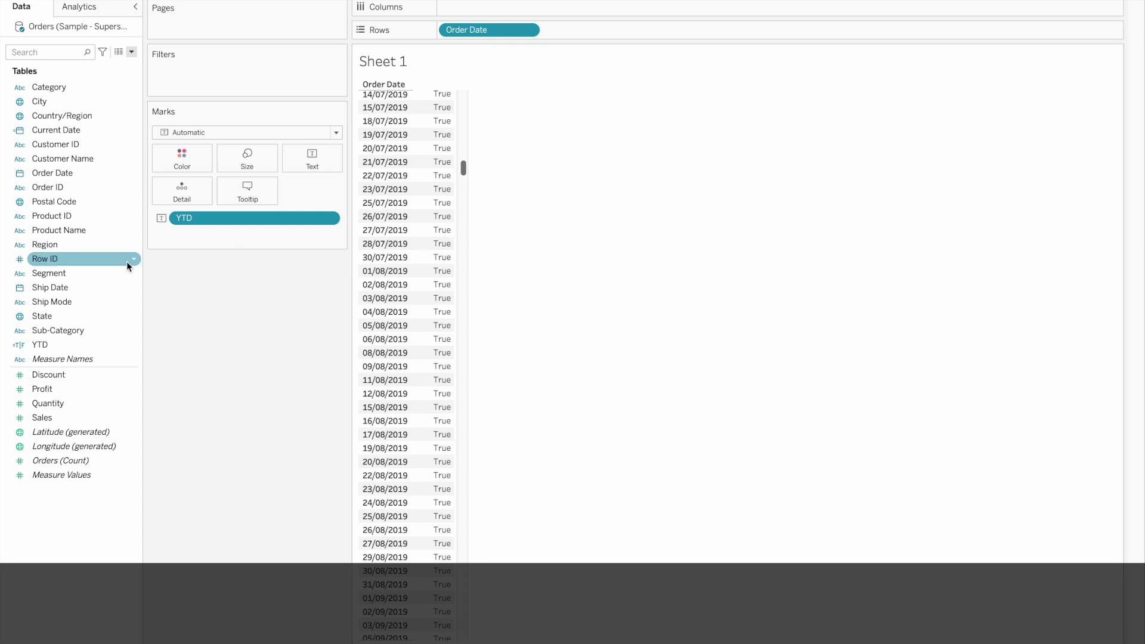
right_click(56, 175)
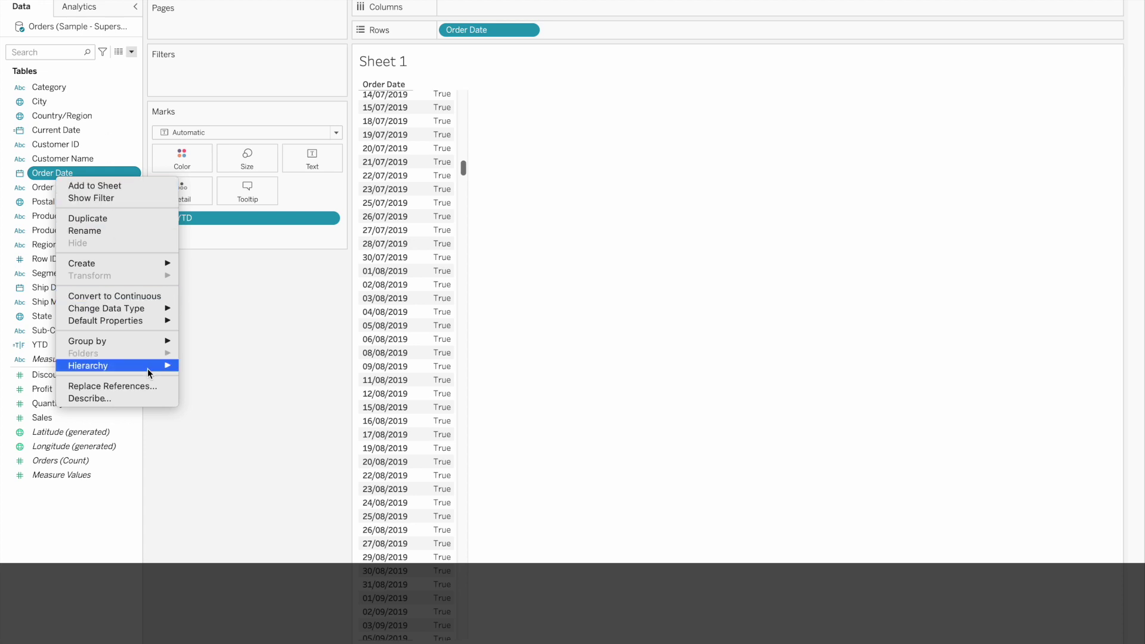
click(263, 516)
Edit the YTD calculated field, adding the condition and YEAR([Order Date])=YEAR(TODAY()) after the existing formula.
click(66, 346)
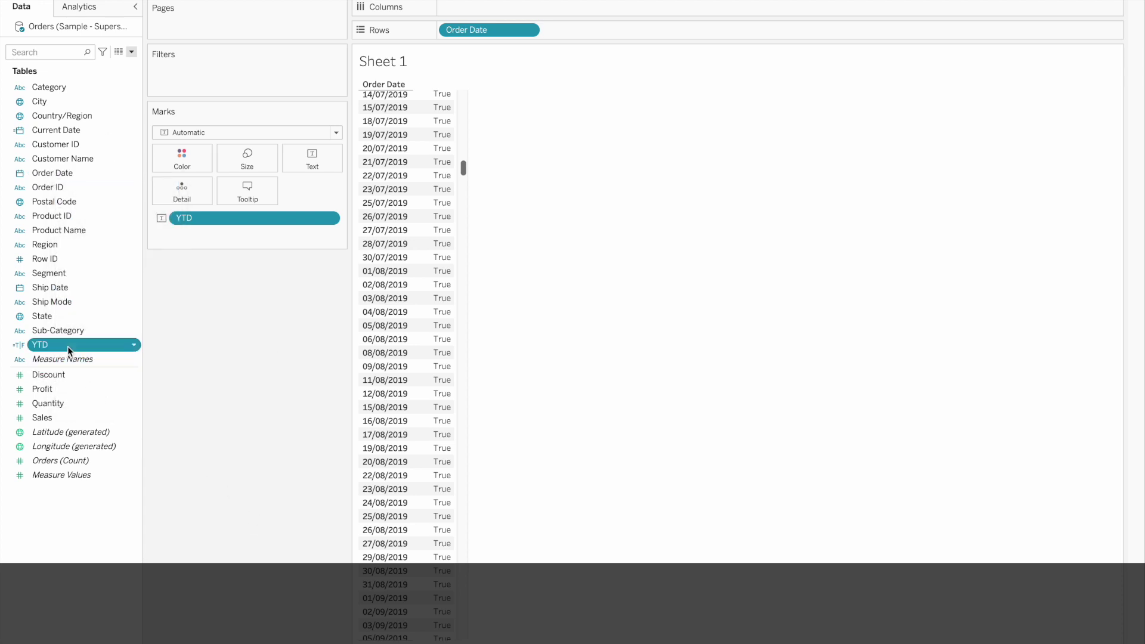
right_click(67, 346)
click(104, 423)
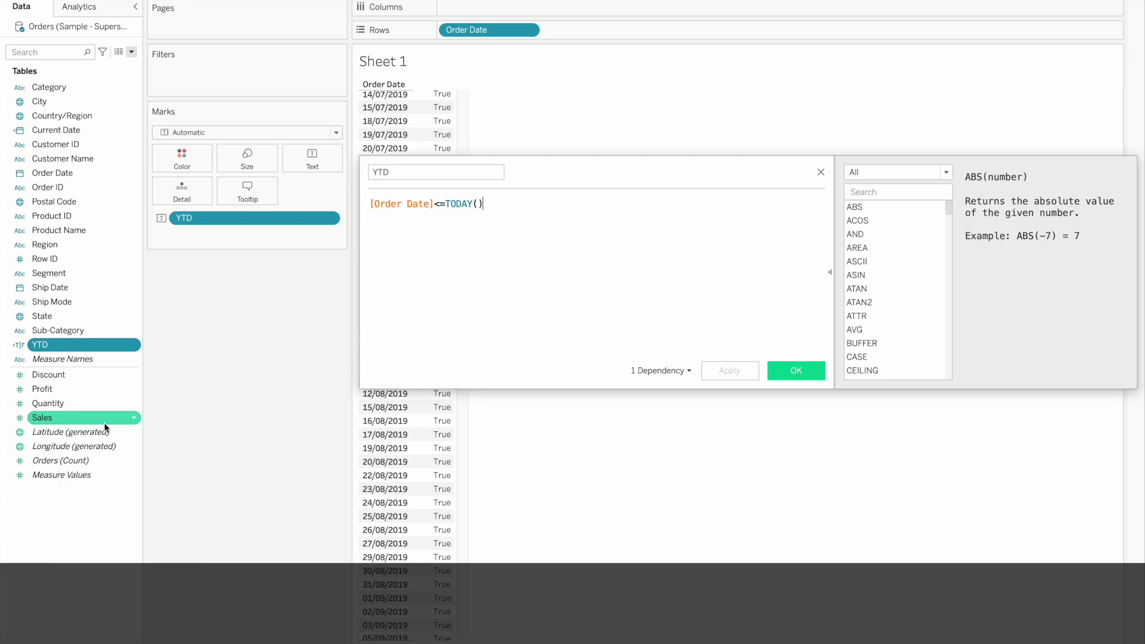
key(Return)
text(and)
key(Return)
text(year)
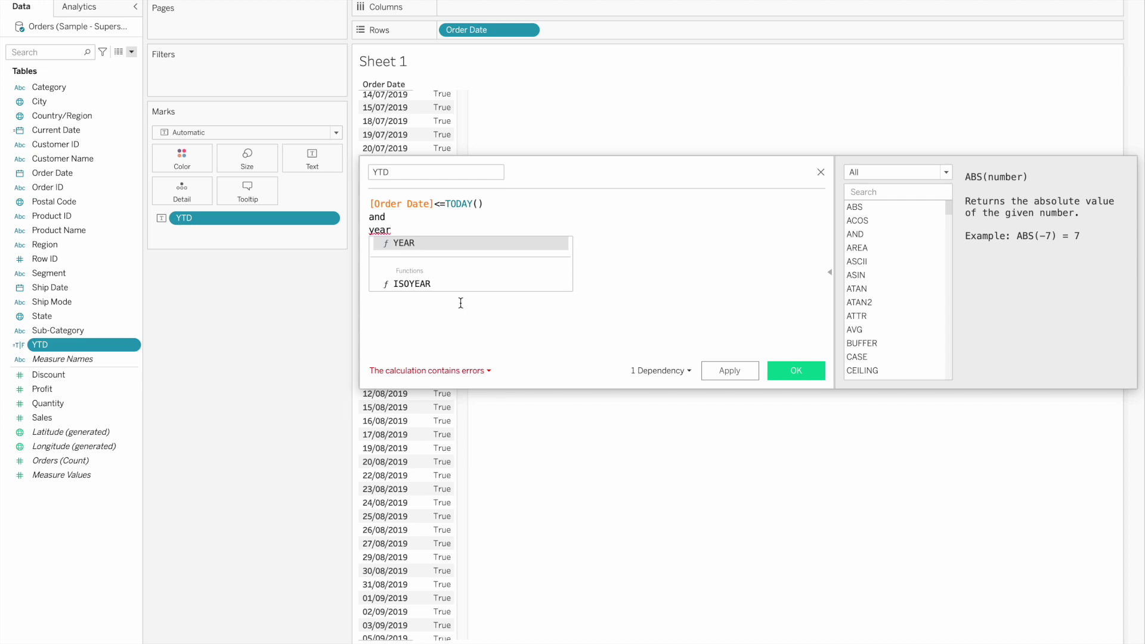
key(Return)
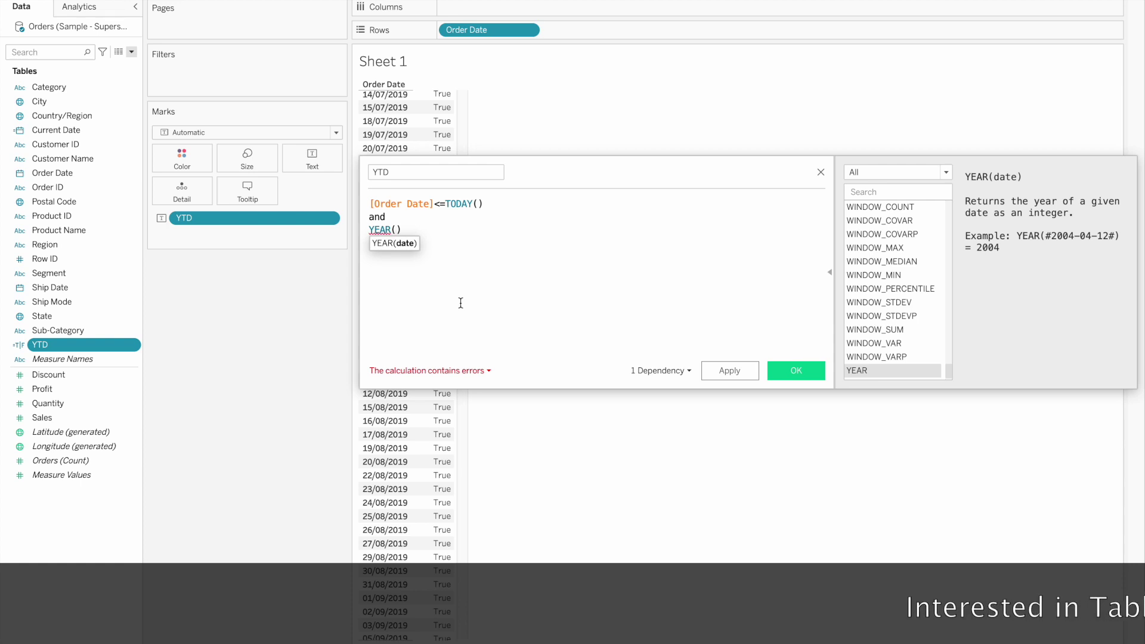
text(ord)
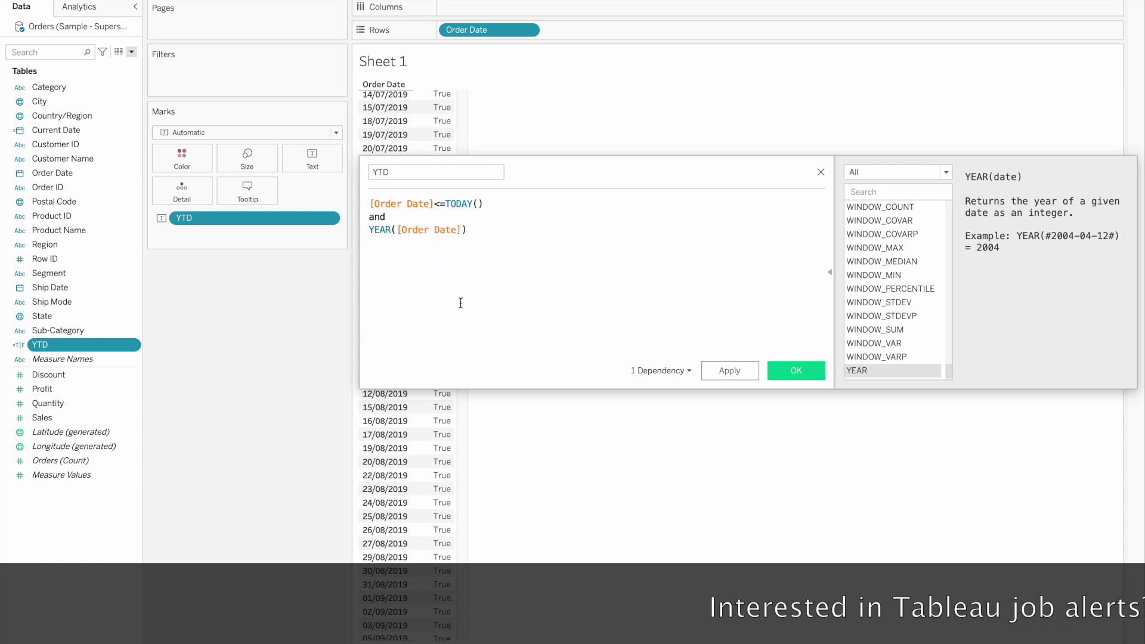
text(yeatod)
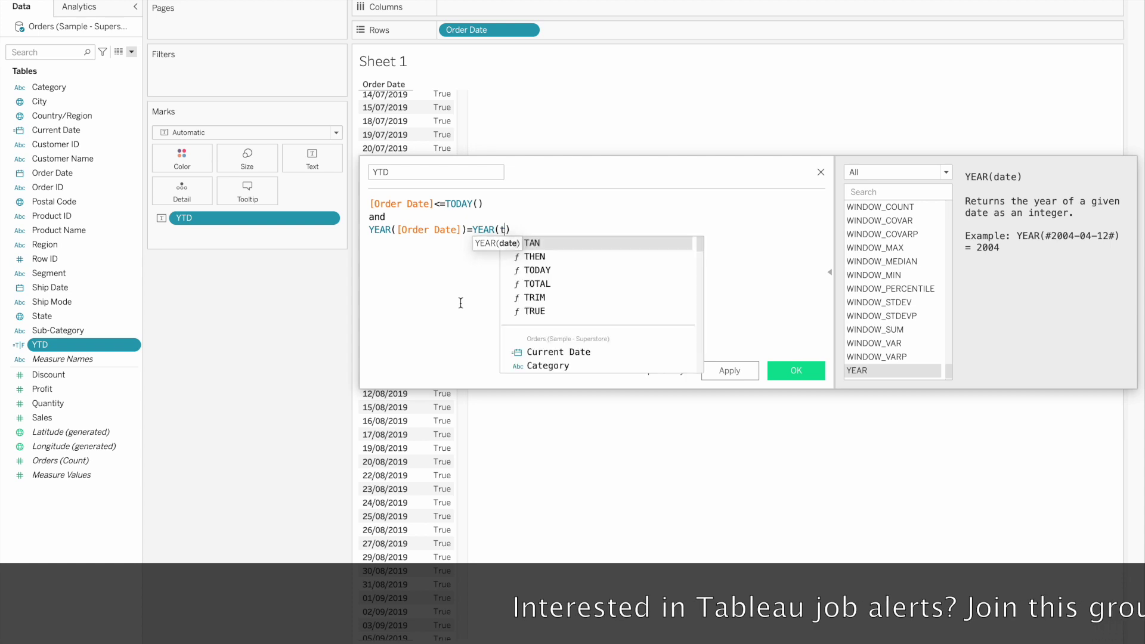
click(568, 243)
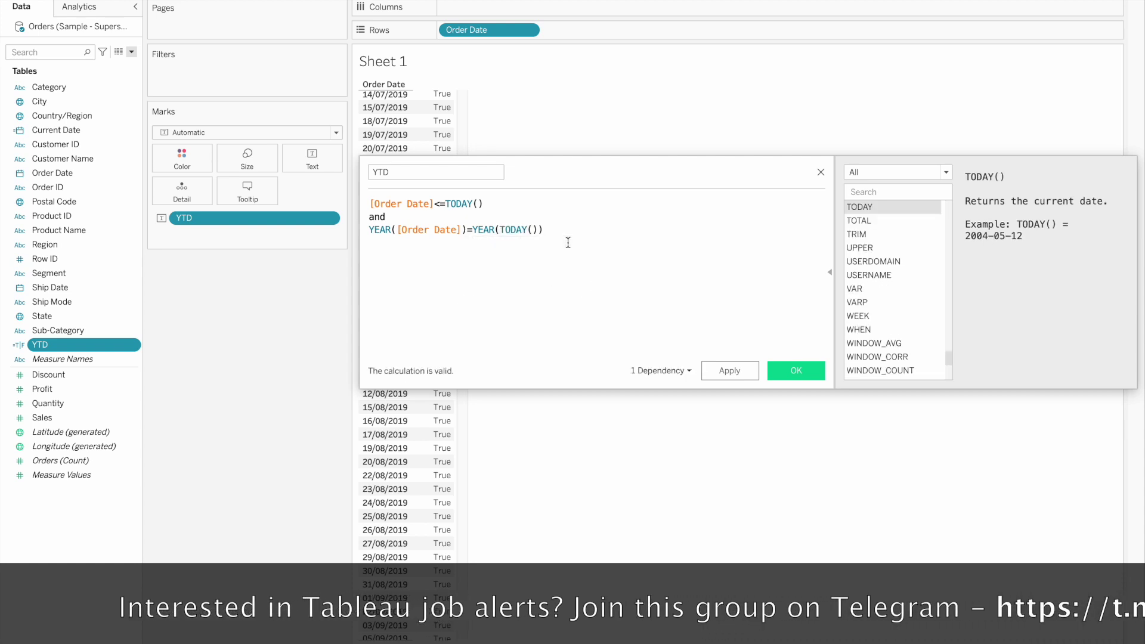
drag(370, 230, 603, 243)
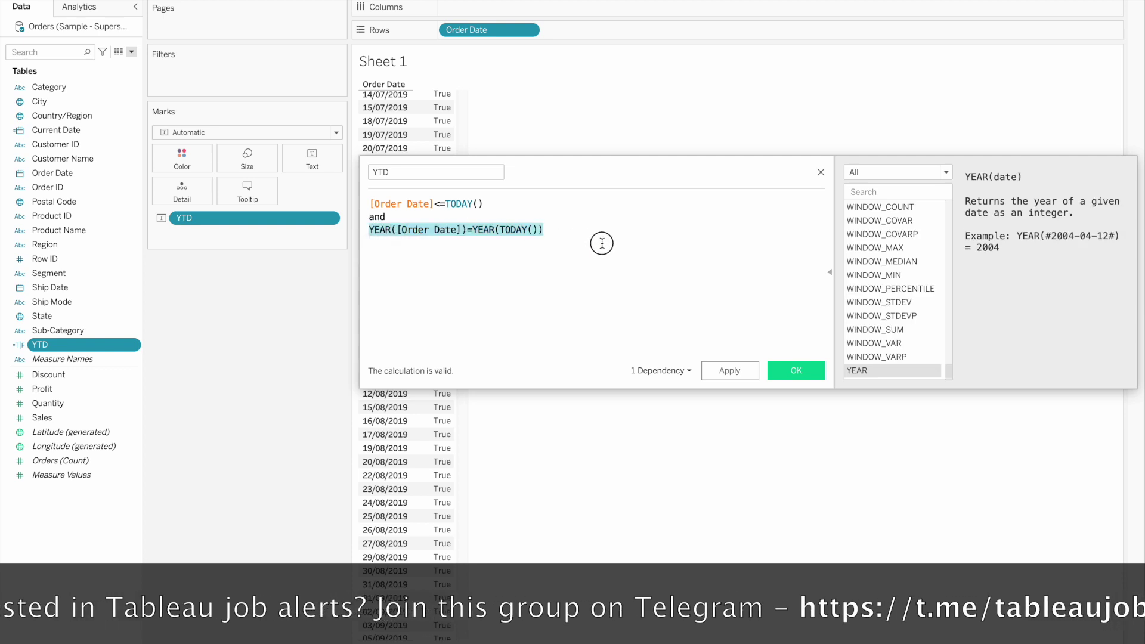
click(779, 371)
Check the revised YTD values across the order dates from 2019 through the current date in 2022.
scroll(443, 222, down, 6)
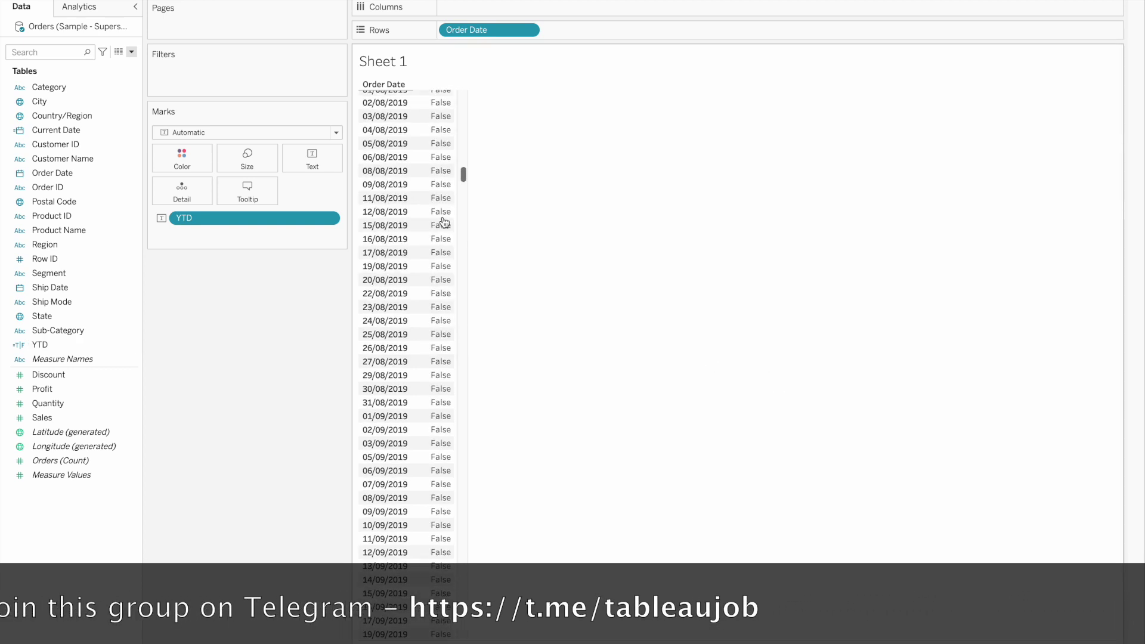
scroll(444, 222, down, 10)
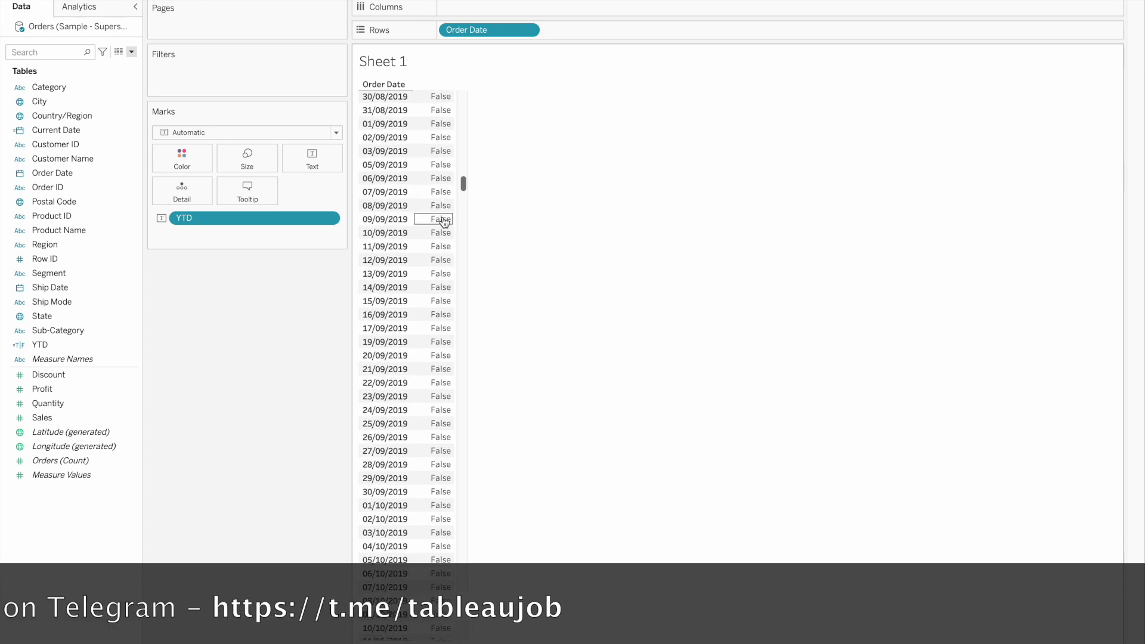
scroll(444, 222, down, 15)
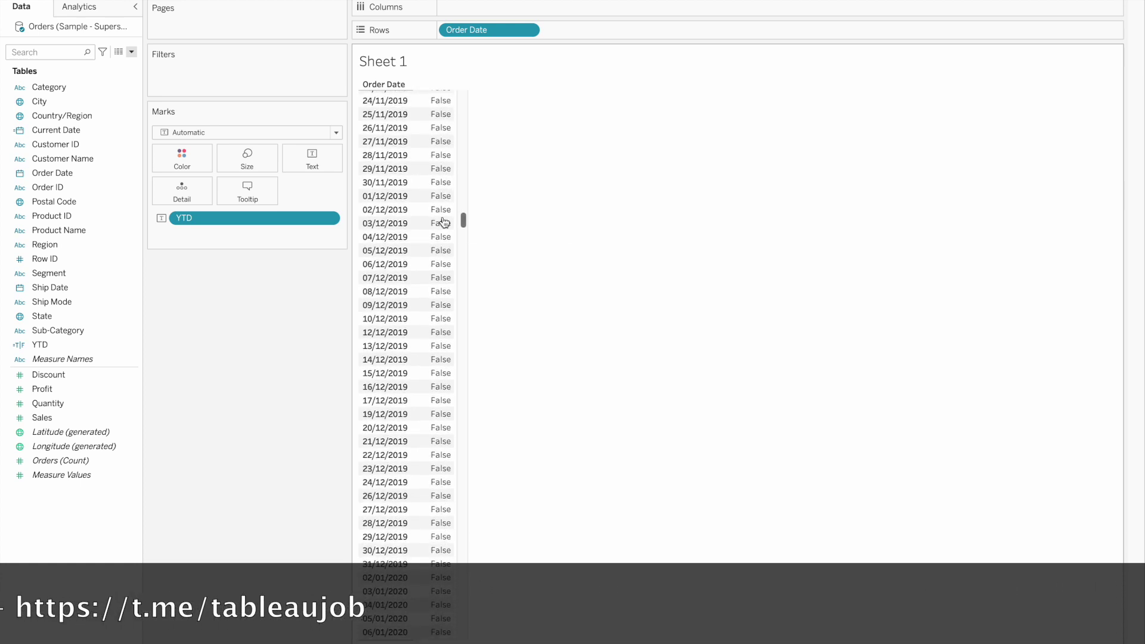
scroll(443, 221, down, 20)
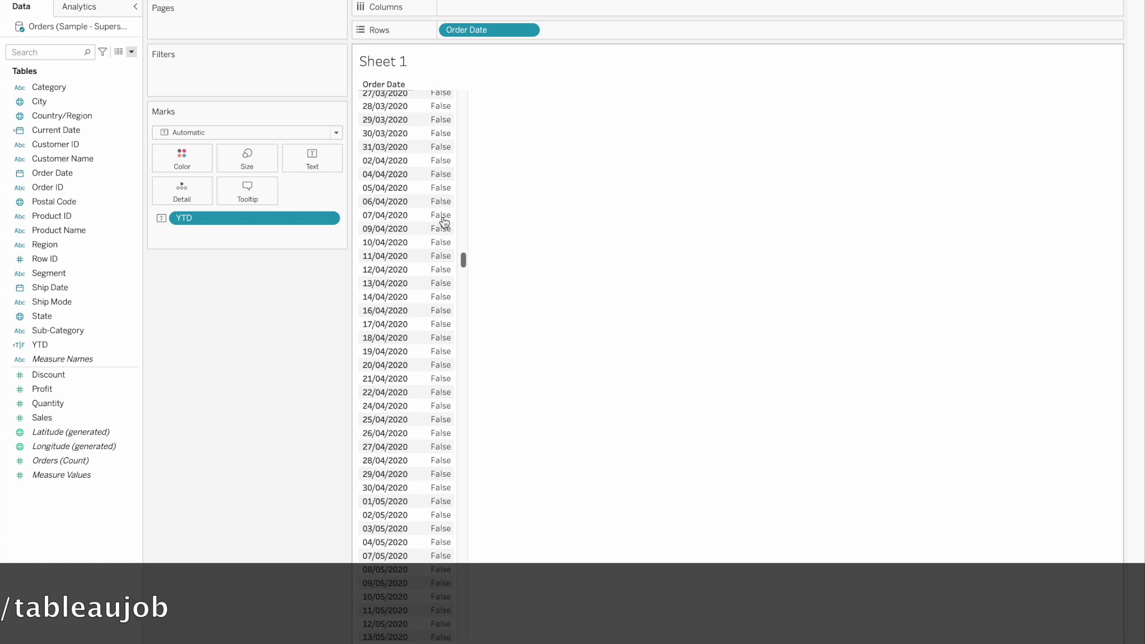
scroll(444, 222, down, 18)
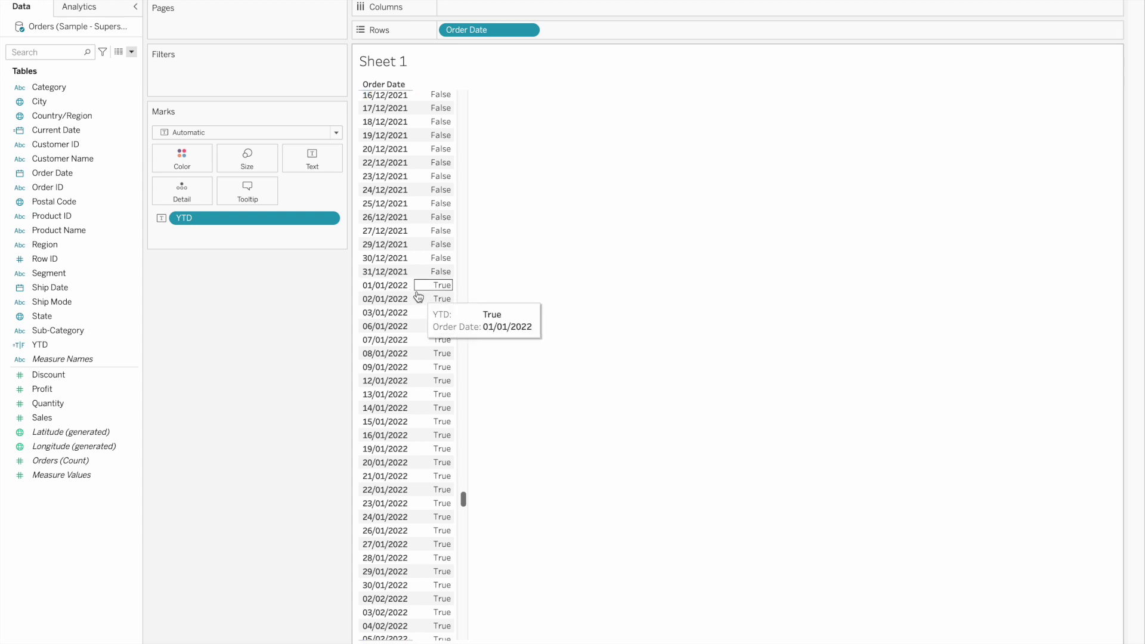
scroll(436, 303, down, 15)
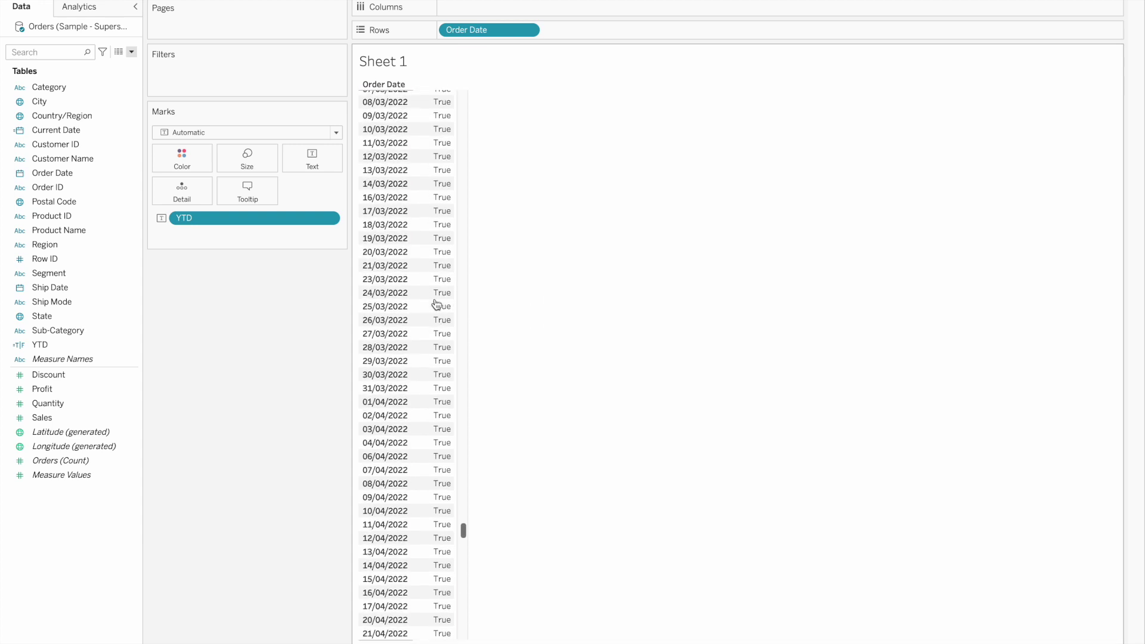
scroll(436, 303, down, 15)
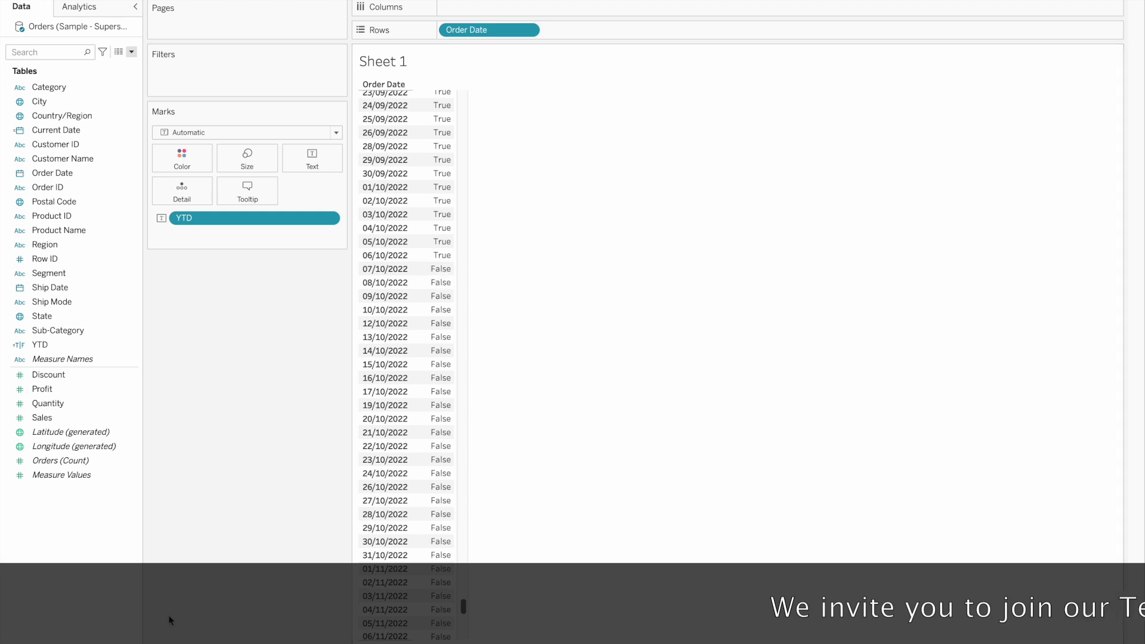
Add a new worksheet and start a calculated field named YTD Sales.
key(ctrl+m)
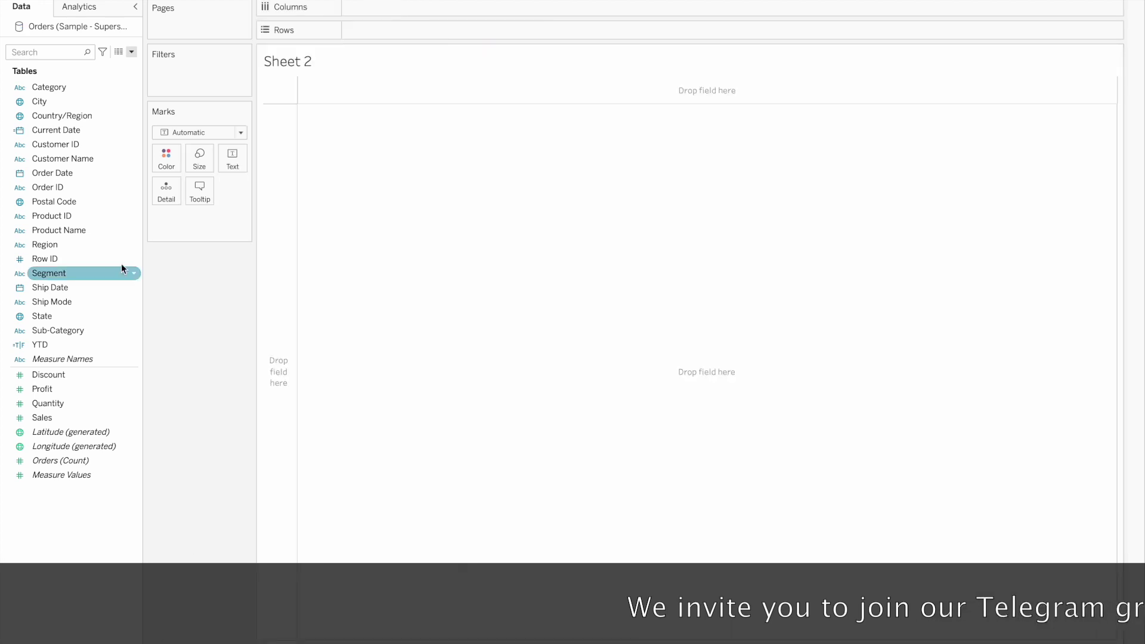
click(132, 52)
click(104, 65)
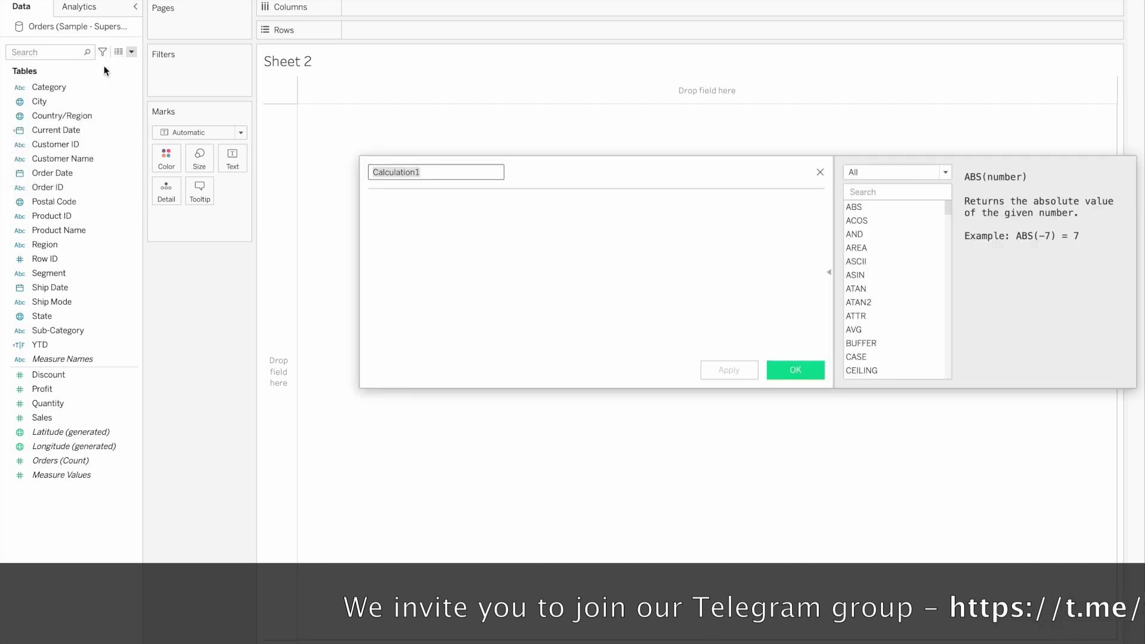
text(YTD )
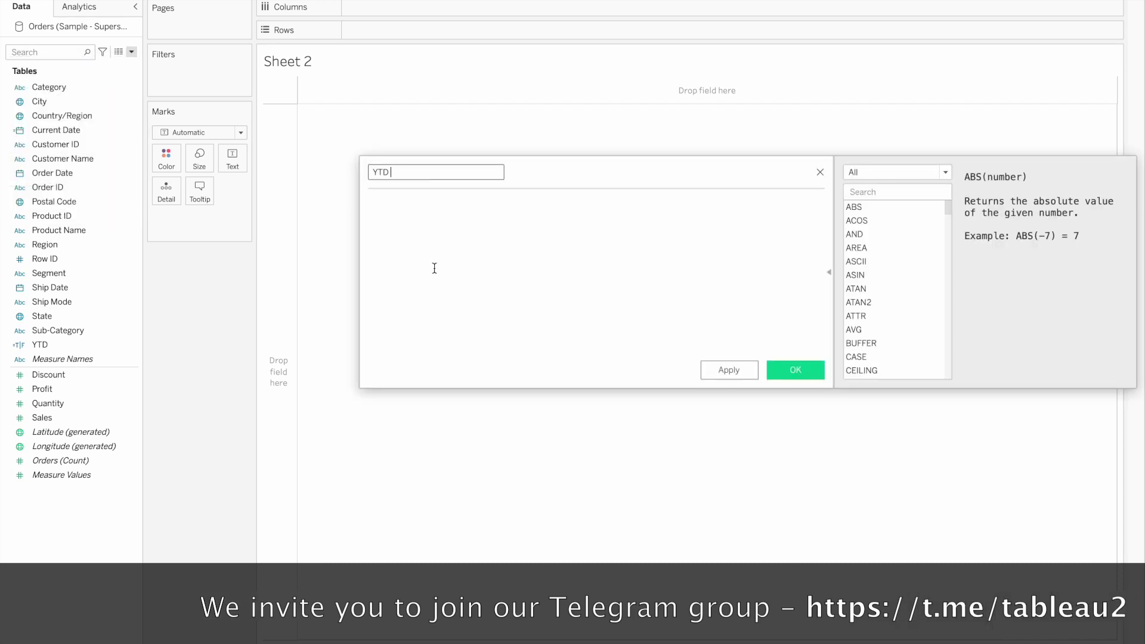
text(Sales)
click(434, 269)
Give the YTD Sales field the formula if [YTD] then [Sales] END and save it.
text(if )
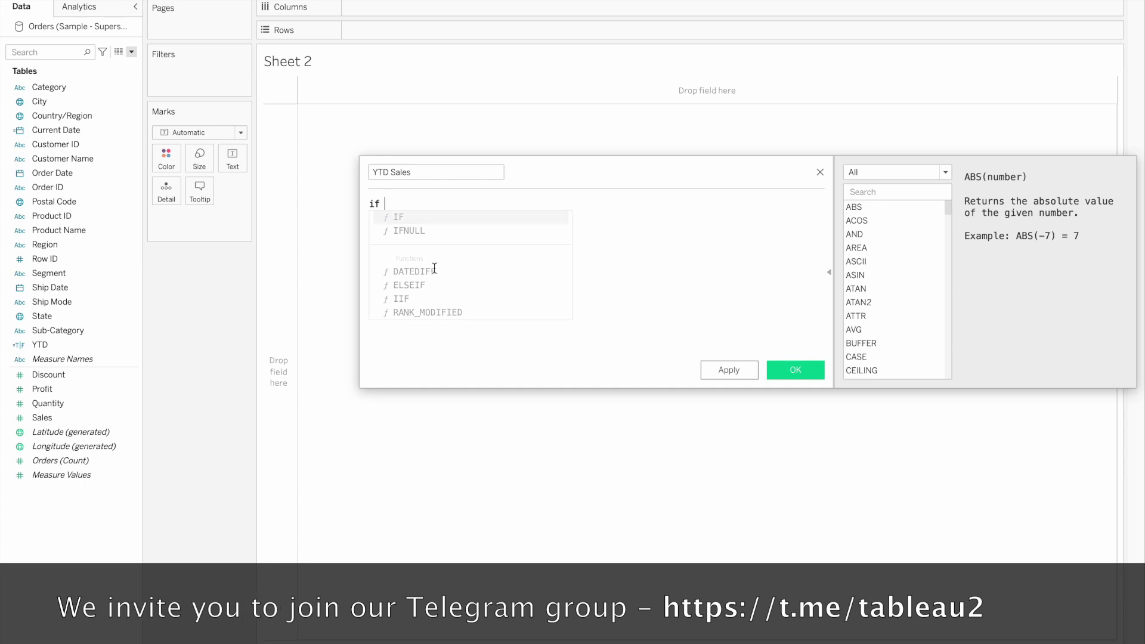
text(yt)
key(Return)
text(the)
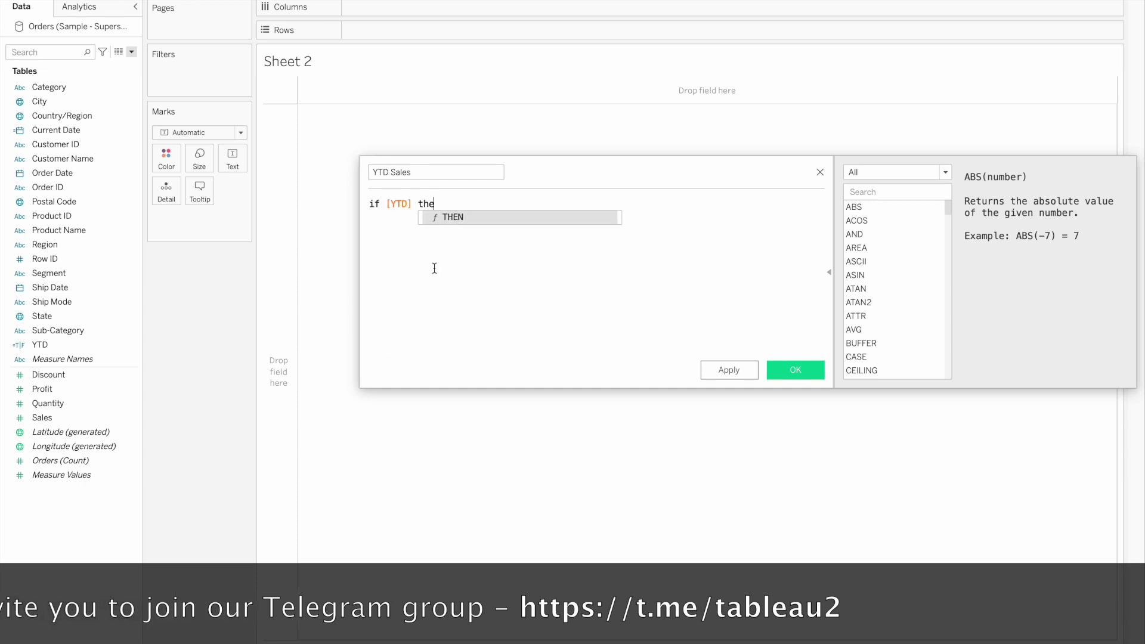
text(n sal)
key(Return)
text(en)
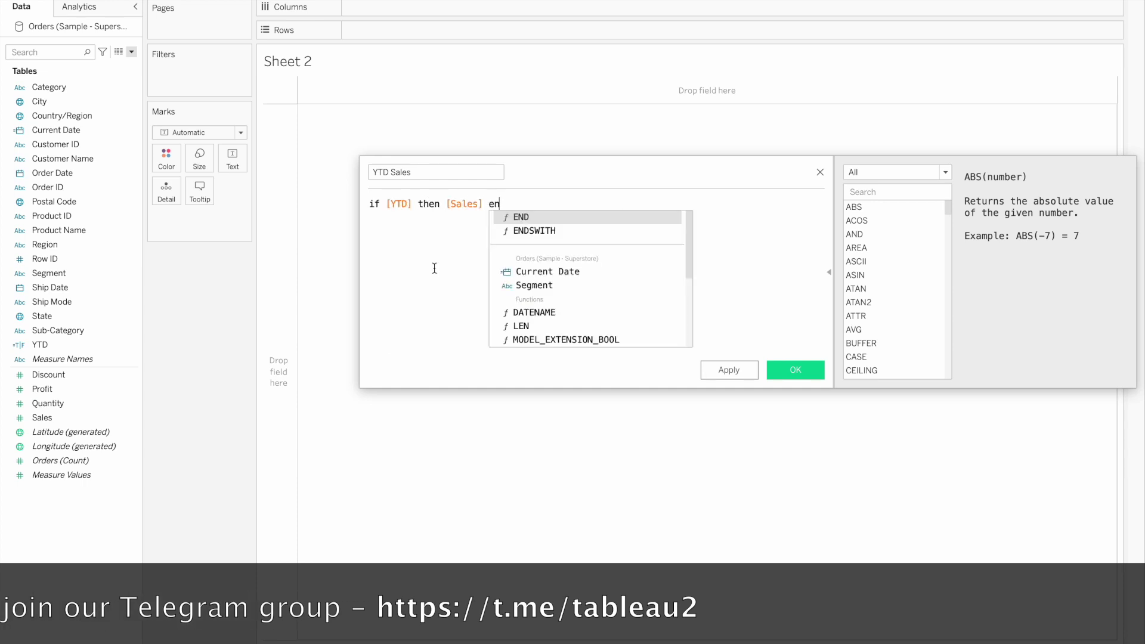
key(Return)
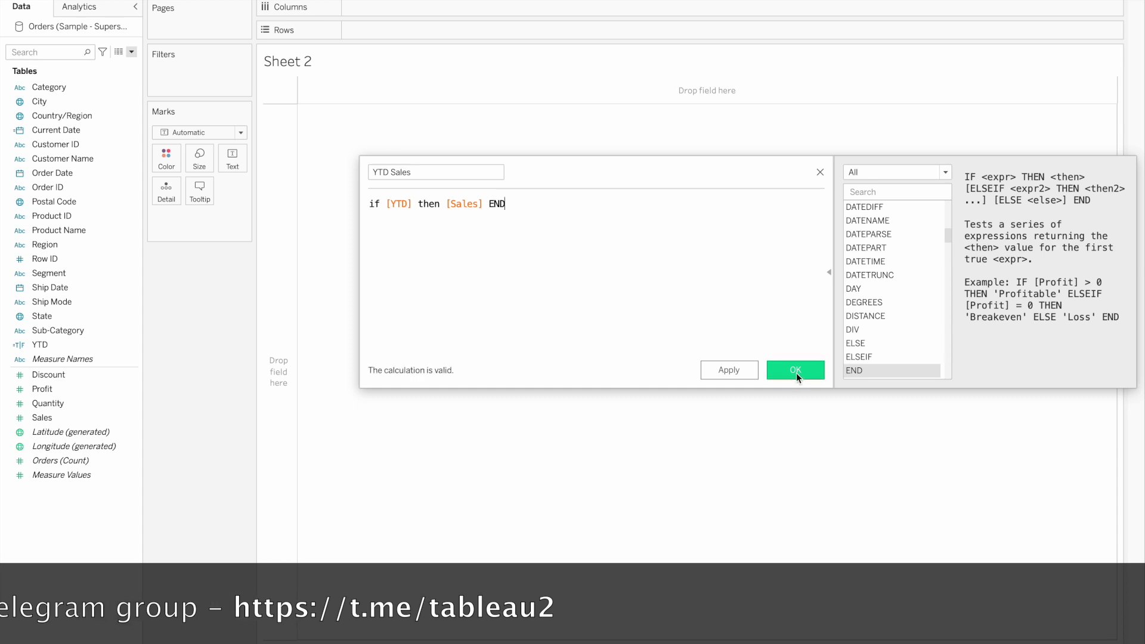
click(796, 373)
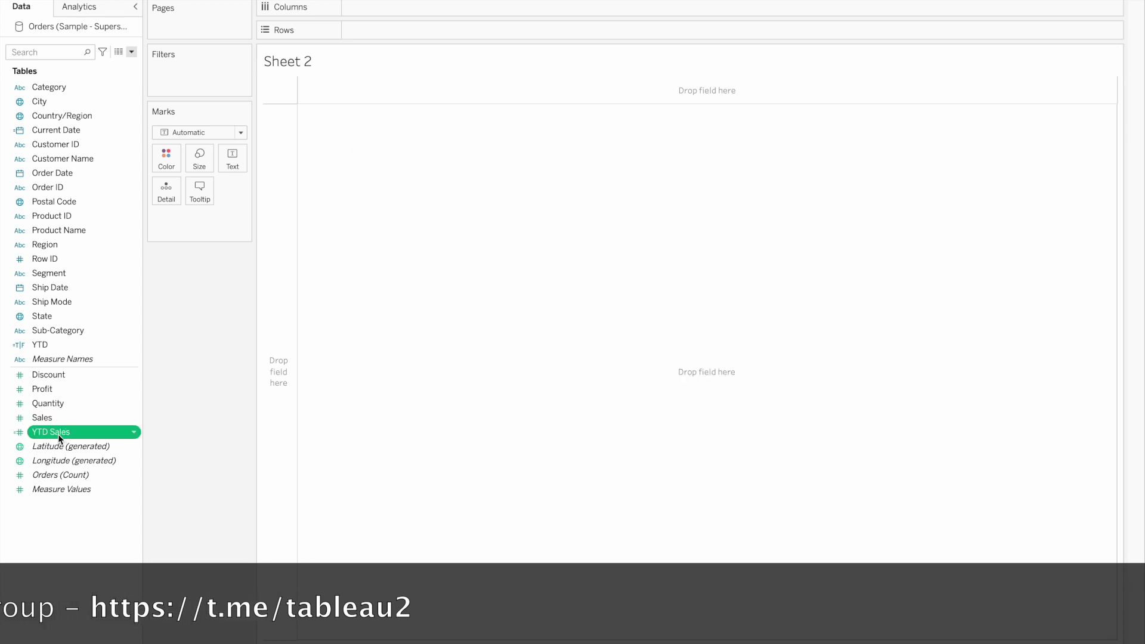
Show YTD Sales as the text mark on Sheet 2 and widen the Marks card.
drag(59, 432, 236, 159)
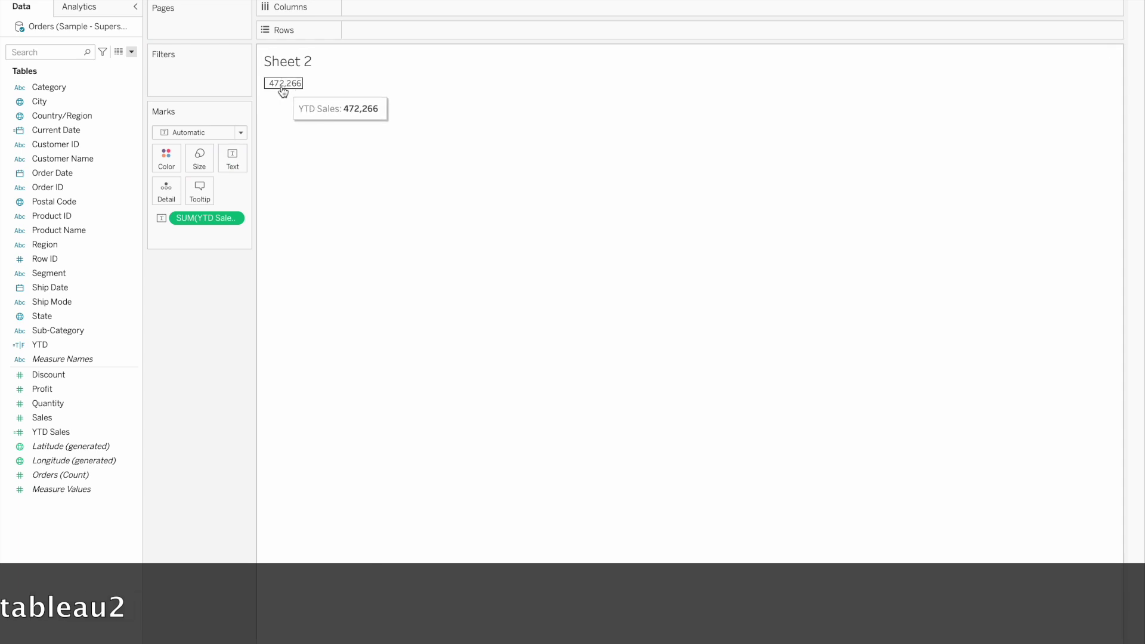
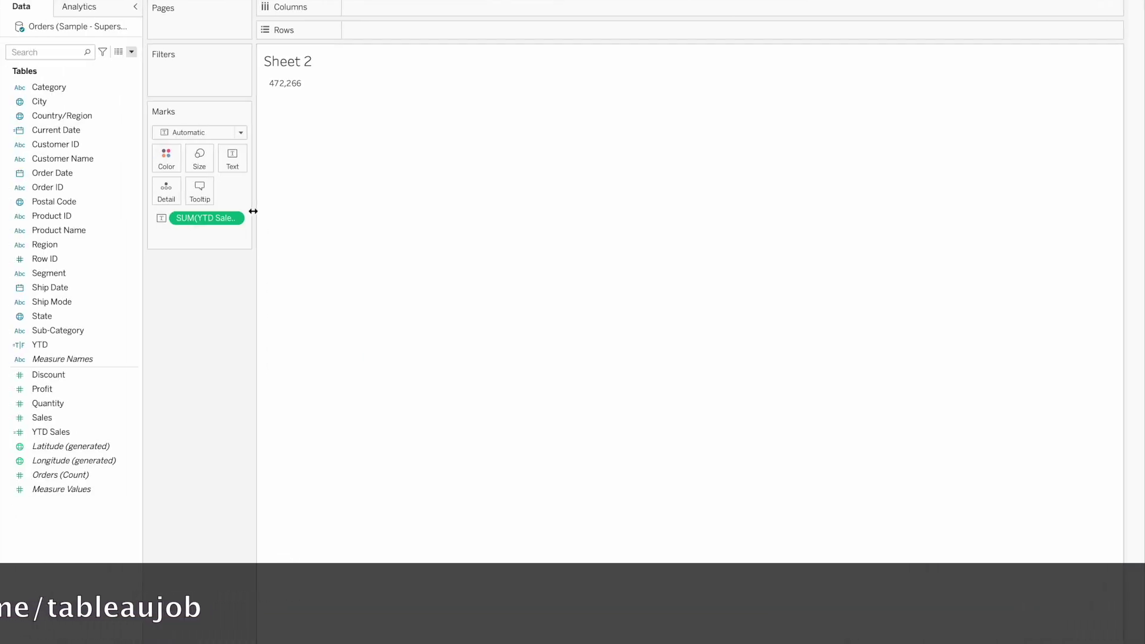
drag(253, 212, 330, 212)
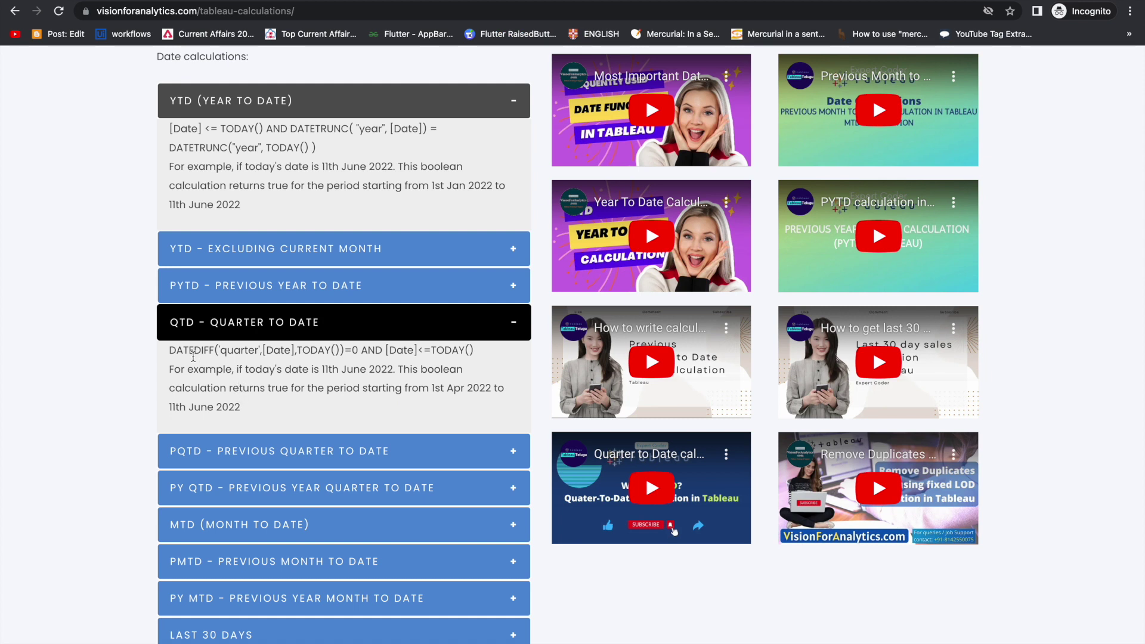
Switch to the visionforanalytics.com page in the browser and examine the DATEDIFF function and quarter argument in the quarter-to-date formula.
drag(171, 350, 203, 350)
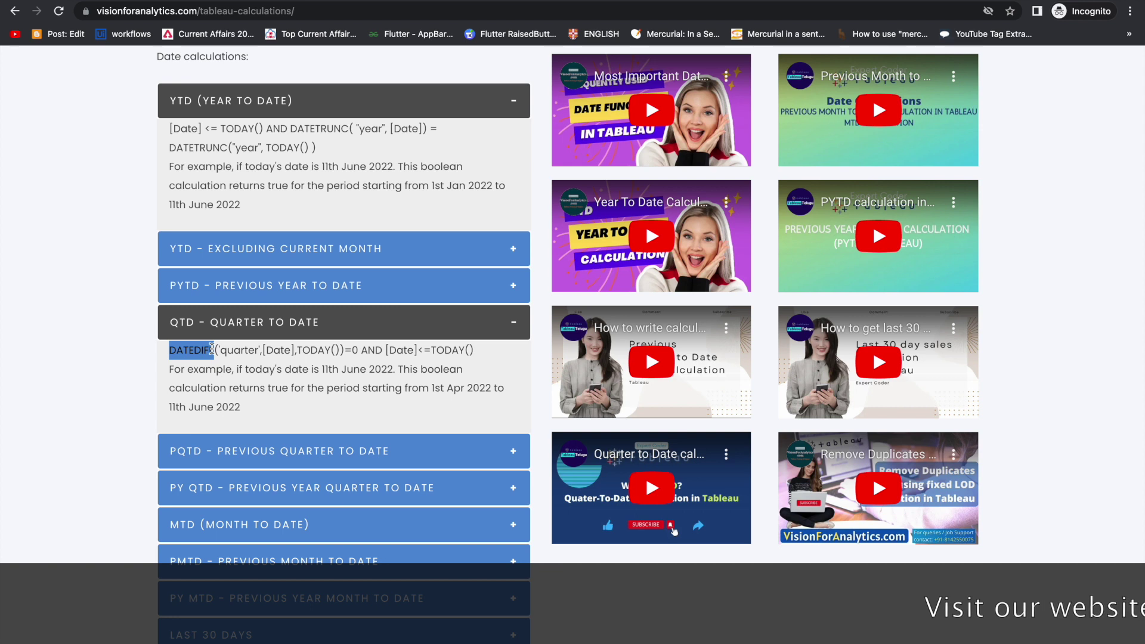
double_click(242, 350)
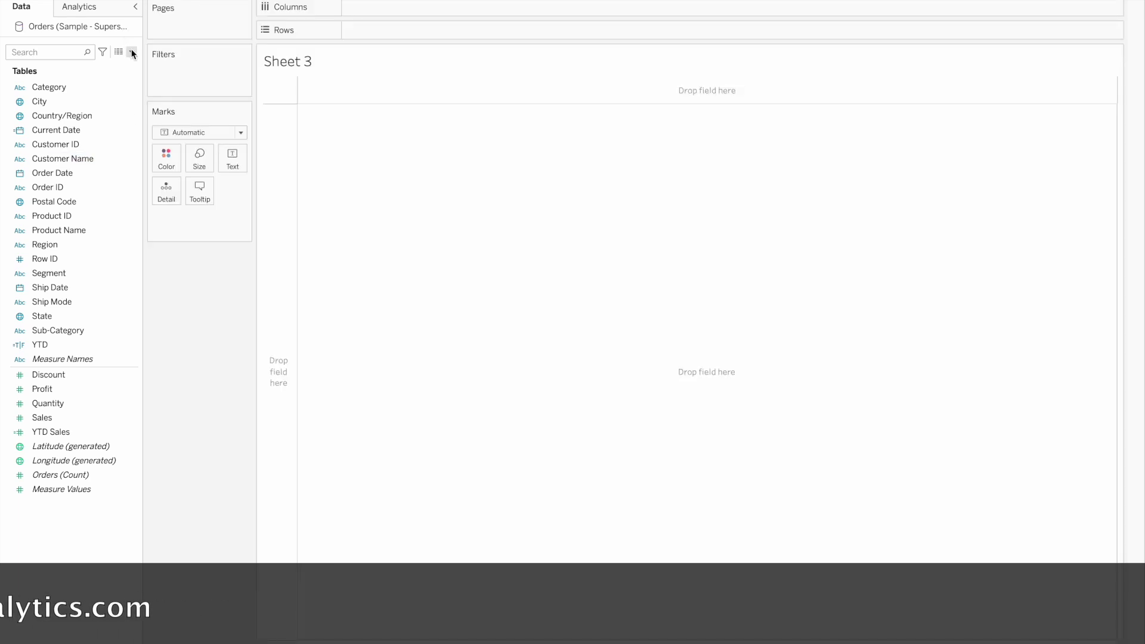
Create a calculated field named QTD and begin its formula with DATEDIFF('quarter').
click(131, 52)
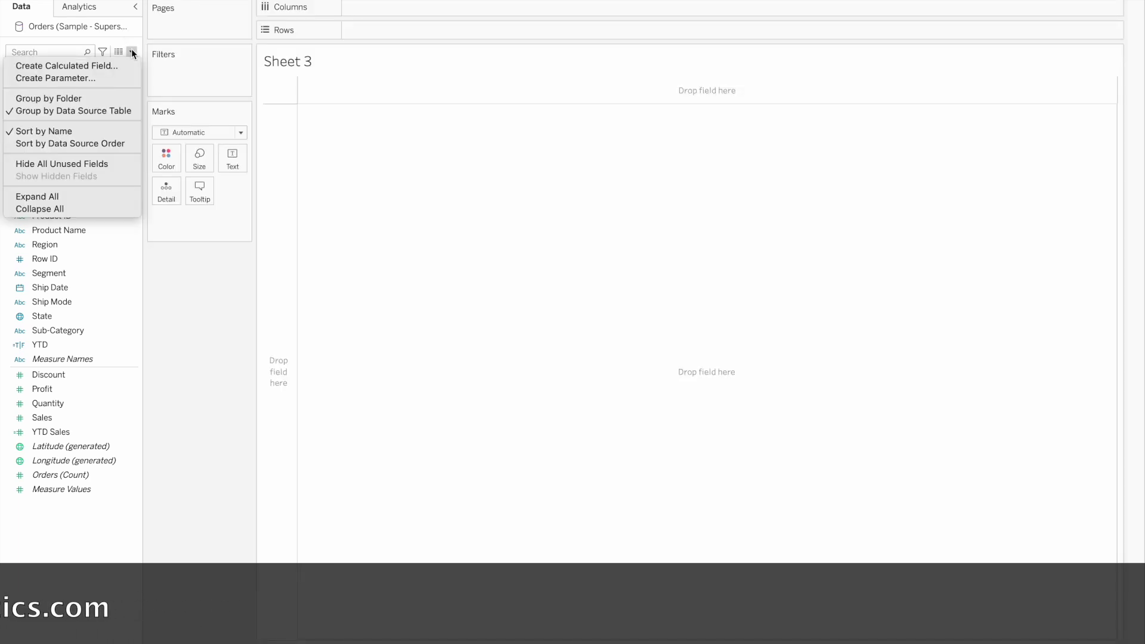
click(109, 63)
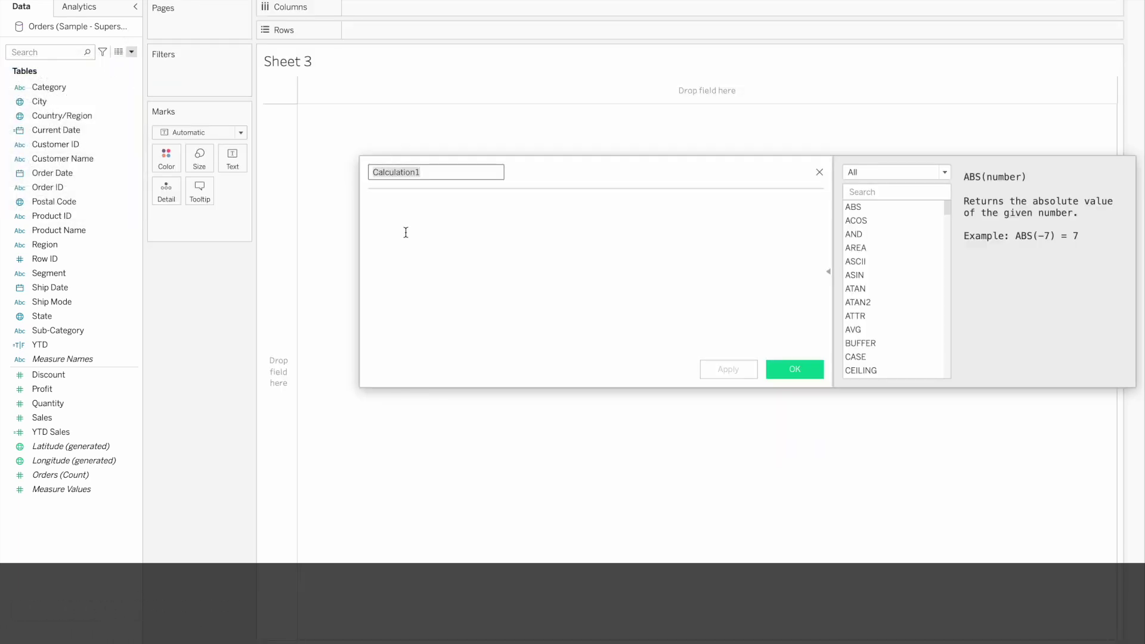
text(QT)
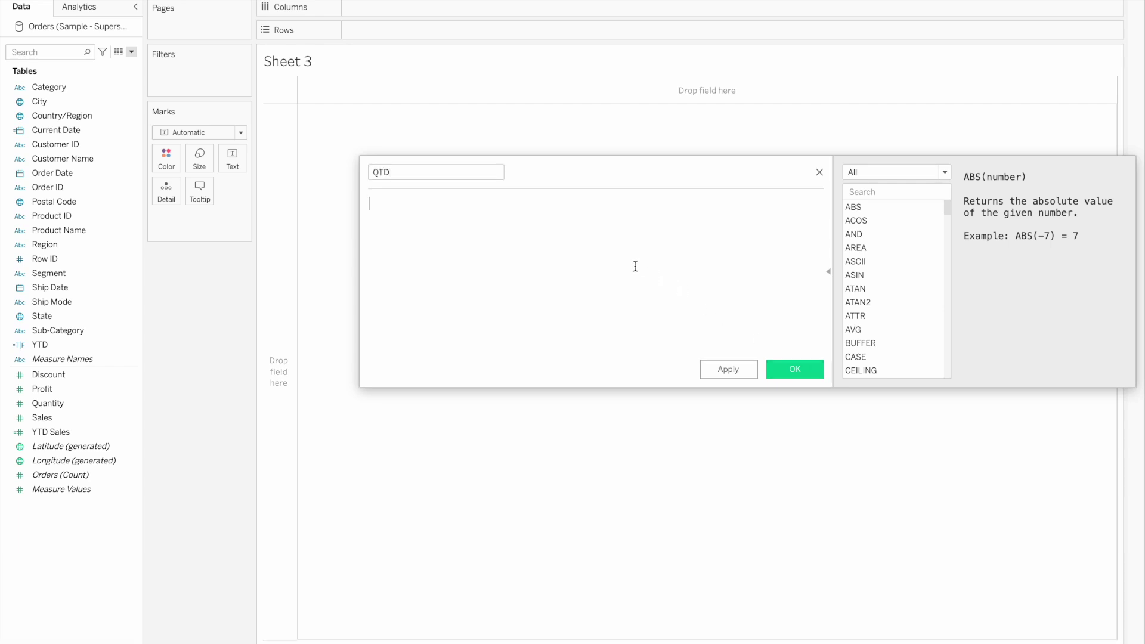
text(date)
key(Down)
key(Down)
key(Return)
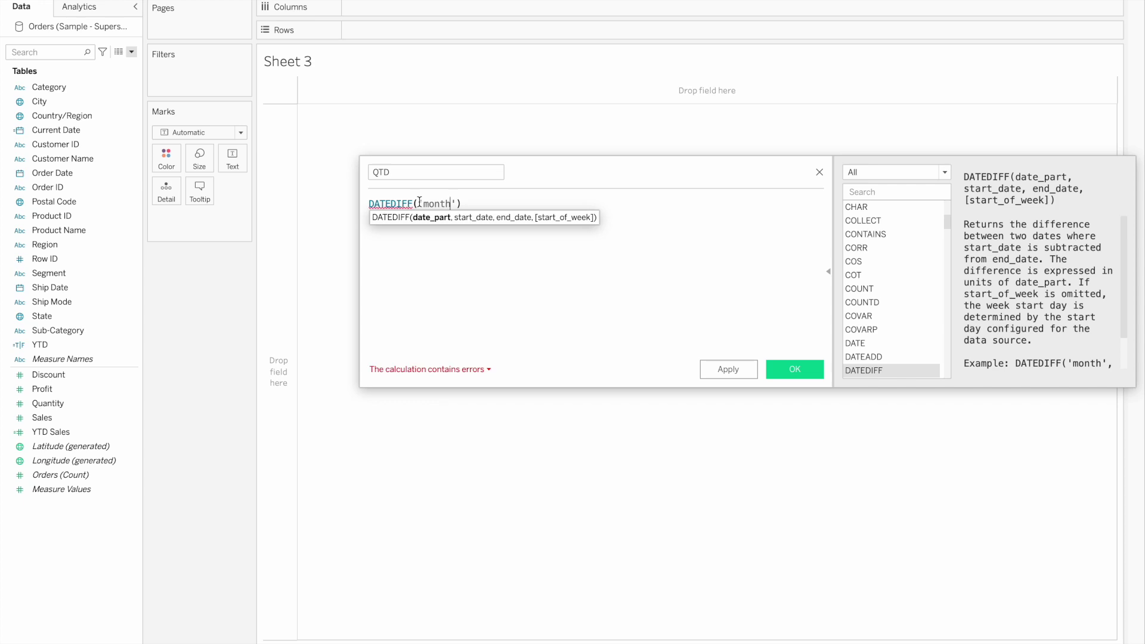
key(BackSpace)
text(quarter)
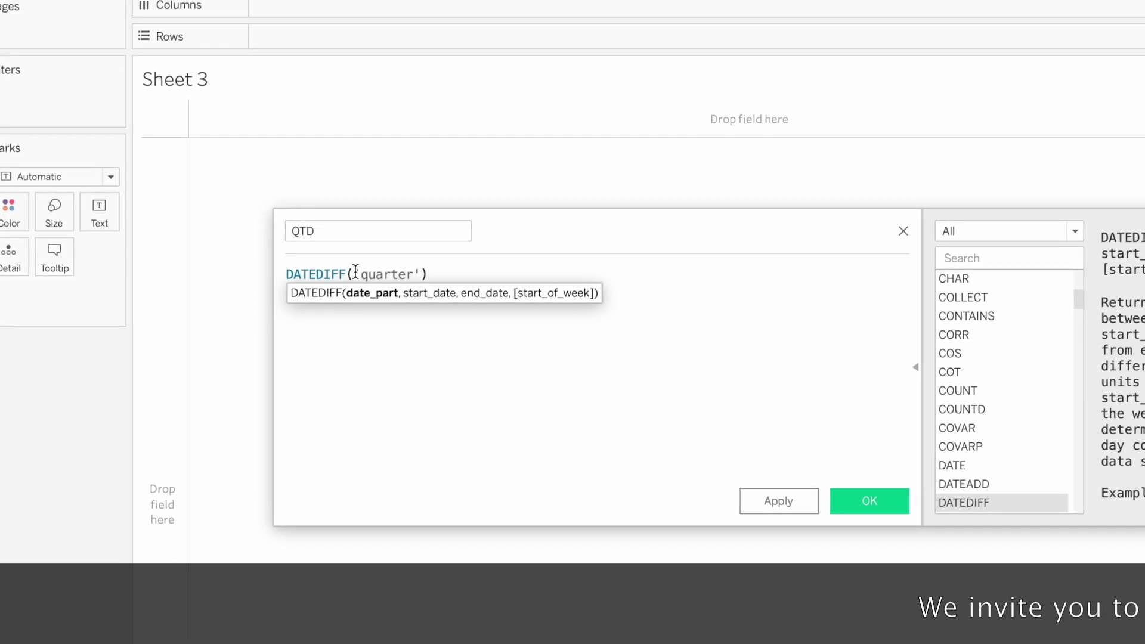
Complete the QTD formula with [Order Date] as start date and TODAY() as end date, and save the field.
key(Right)
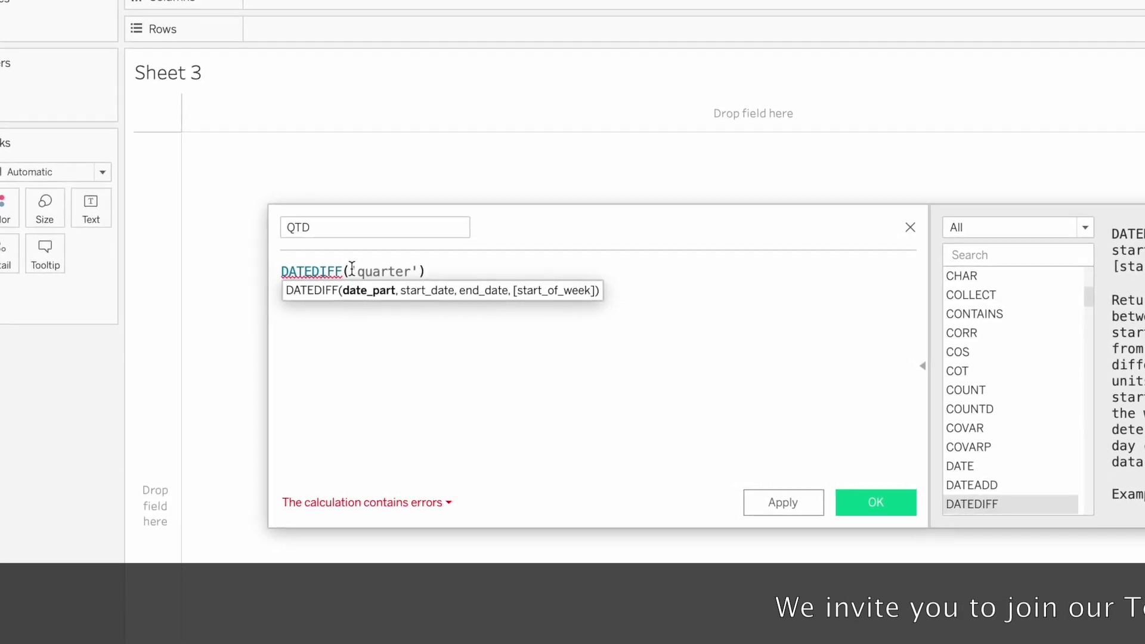
text(,)
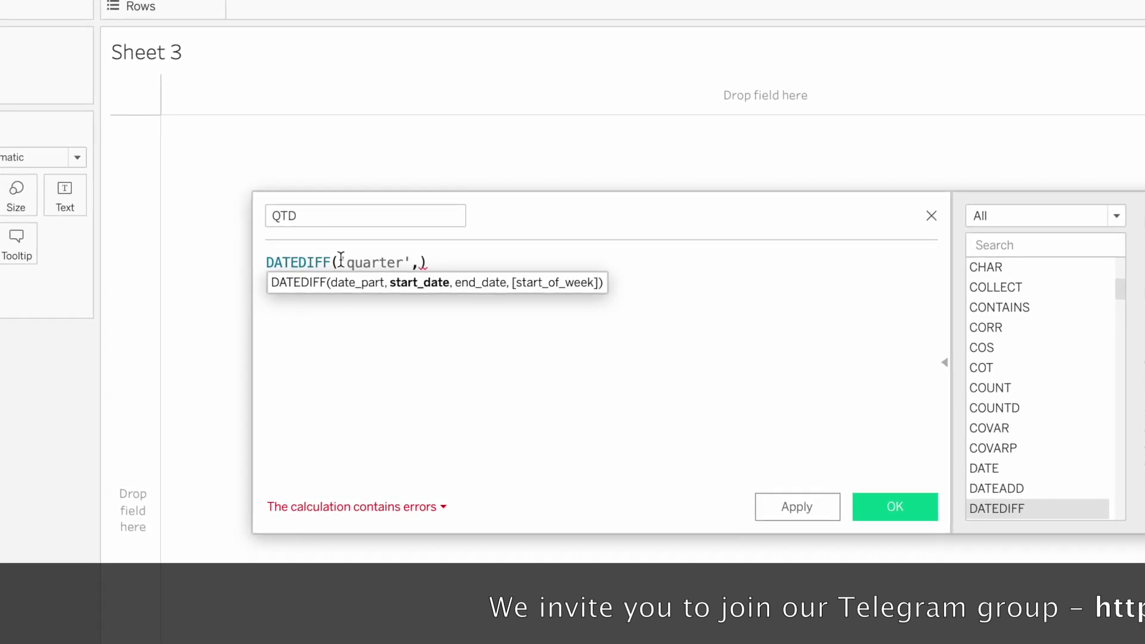
text(ord)
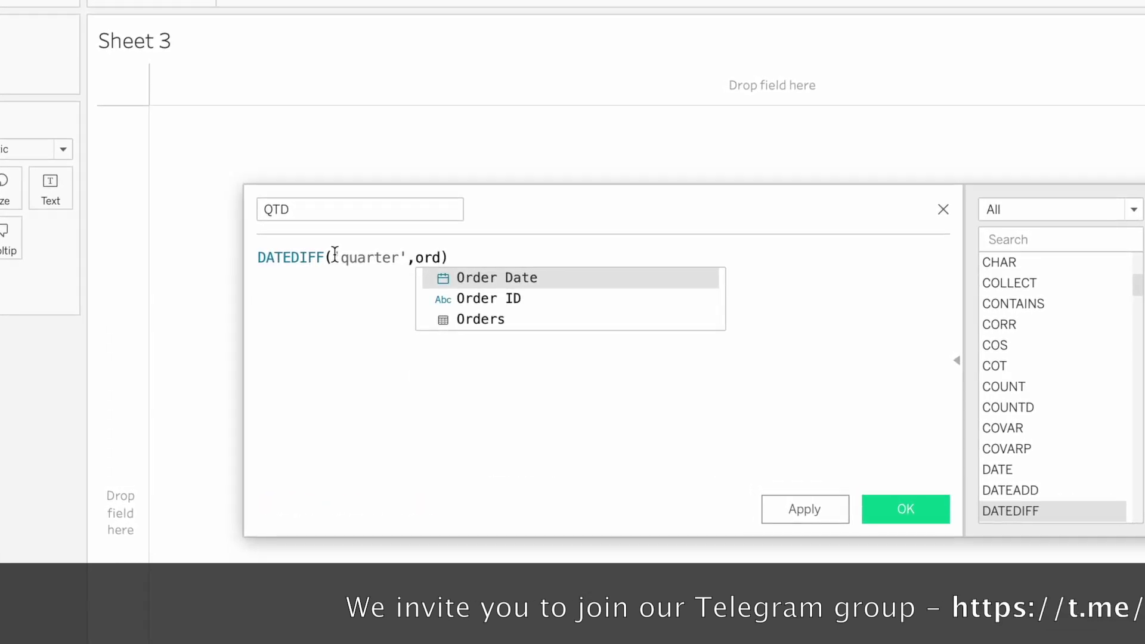
key(Return)
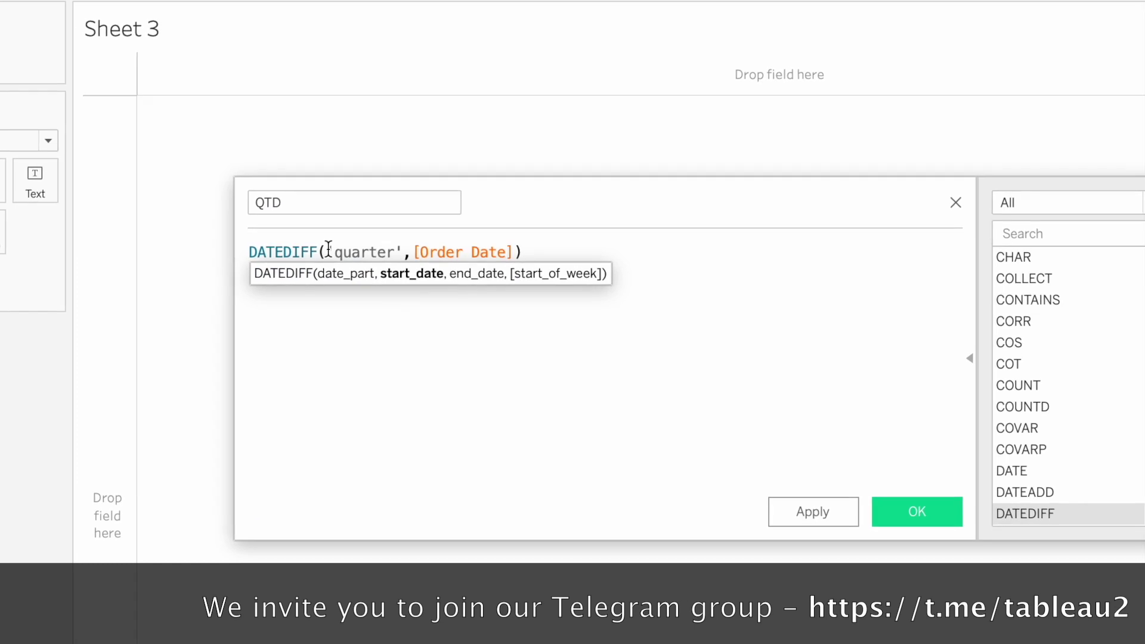
text(,)
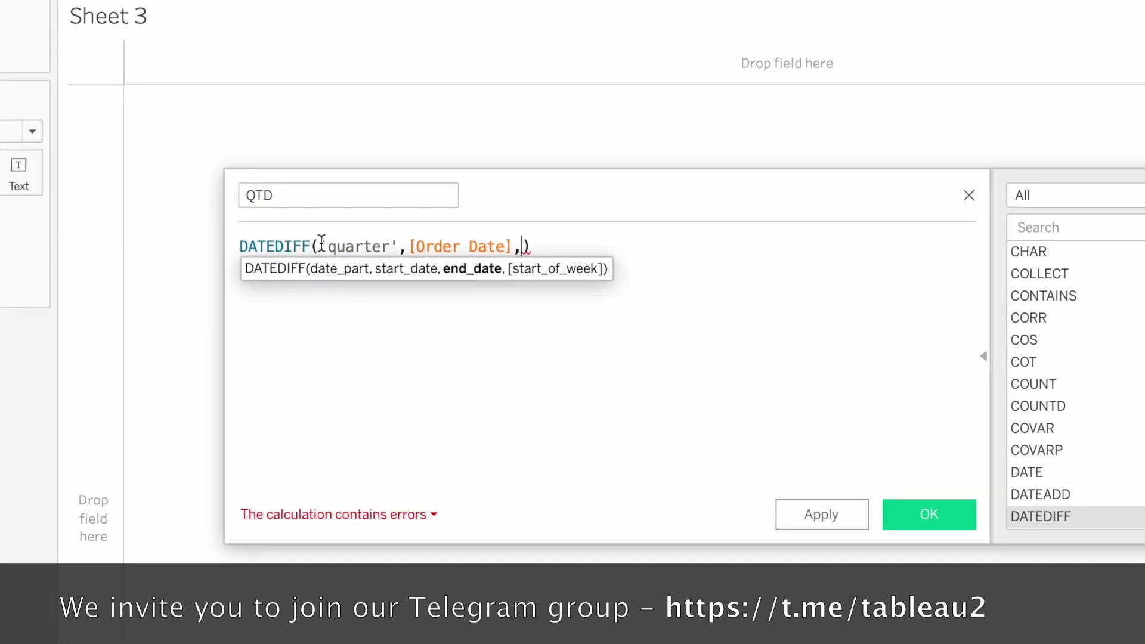
text(tod)
key(Return)
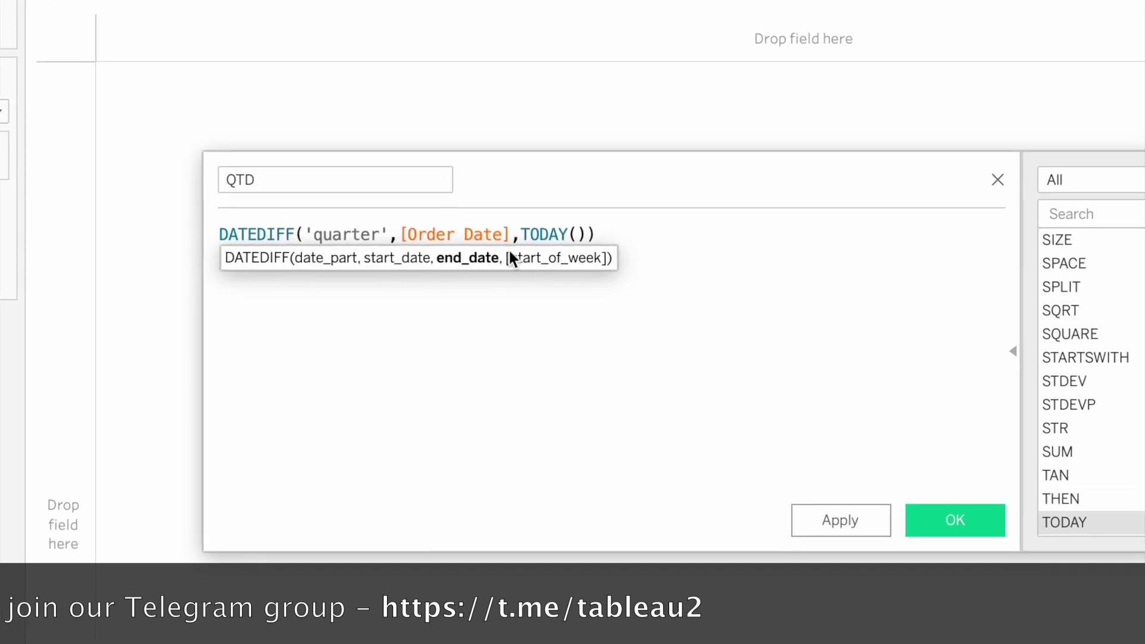
click(448, 231)
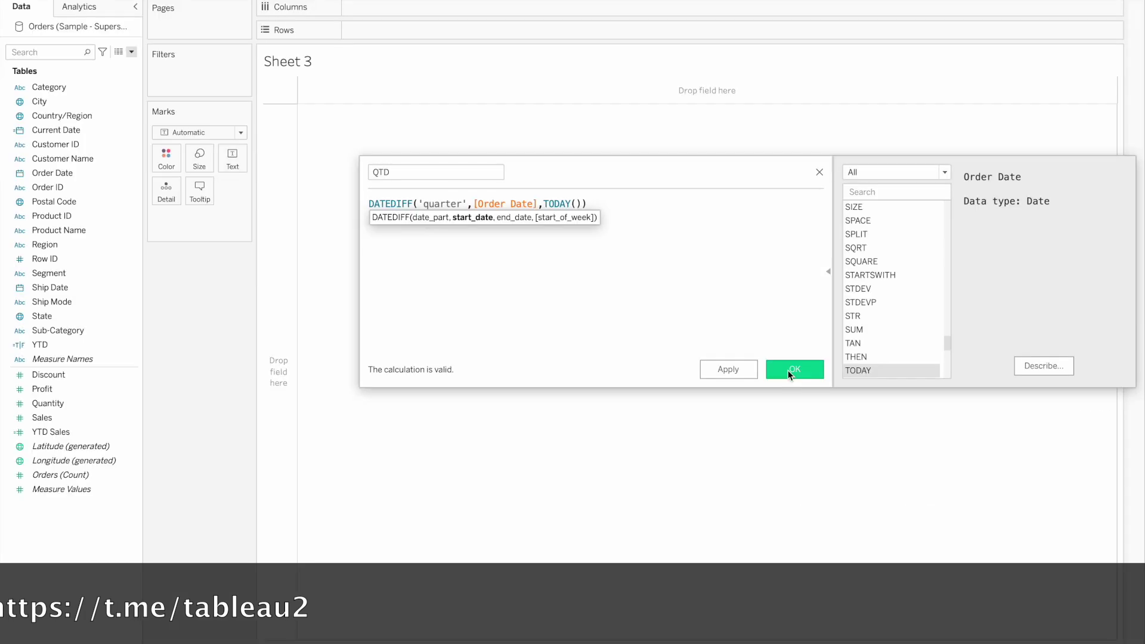
click(788, 369)
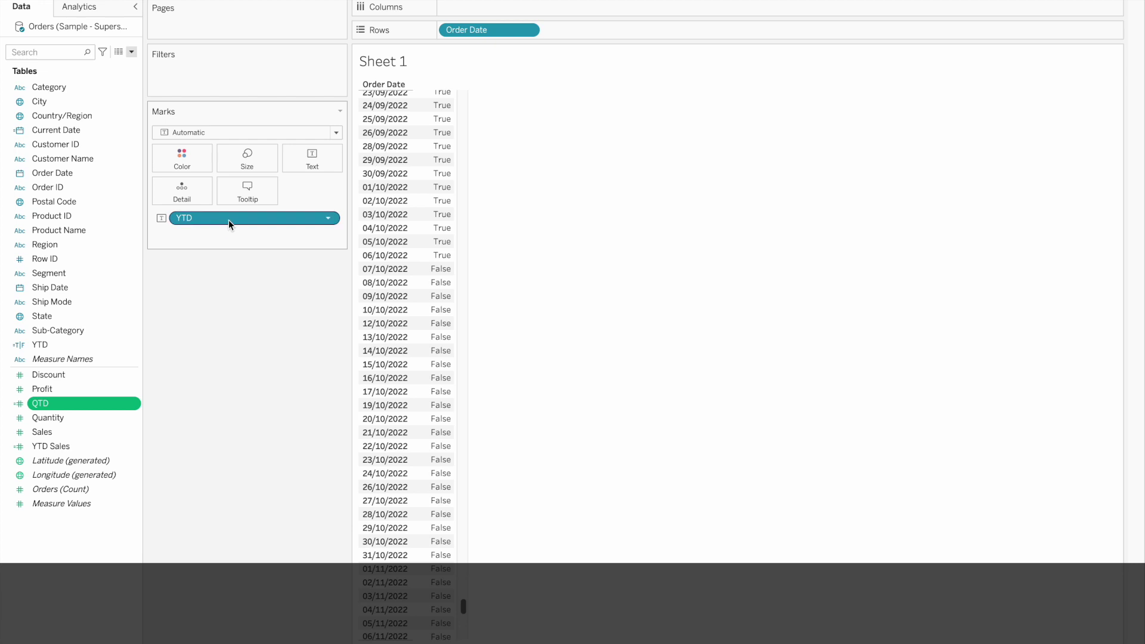
Replace YTD with QTD as the text mark on Sheet 1.
drag(228, 220, 244, 486)
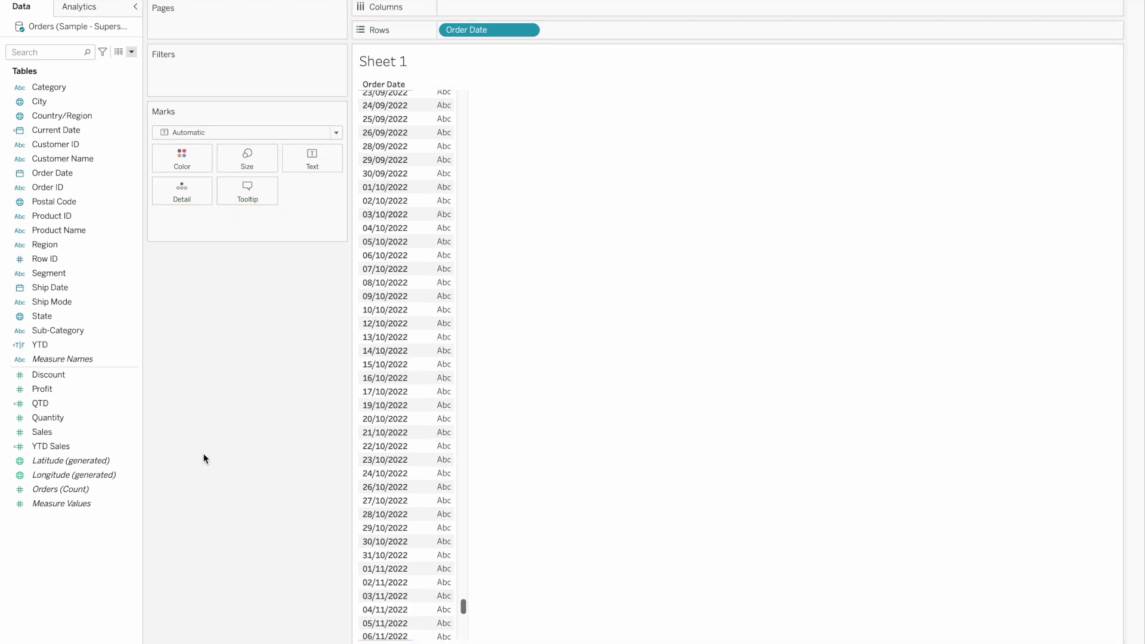
drag(37, 403, 299, 164)
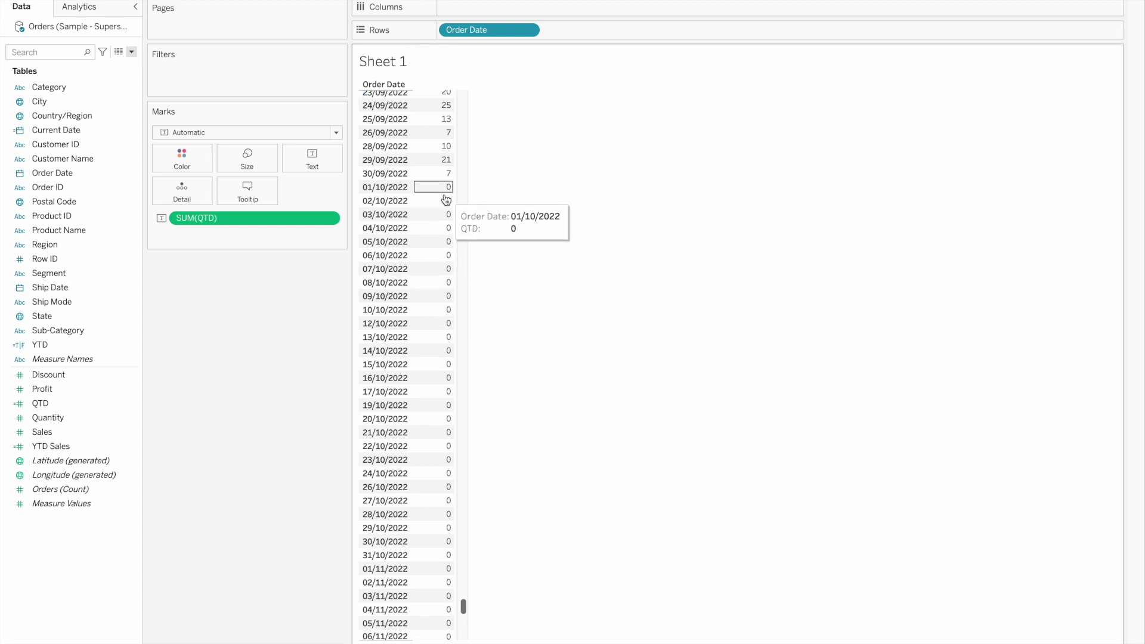
click(90, 359)
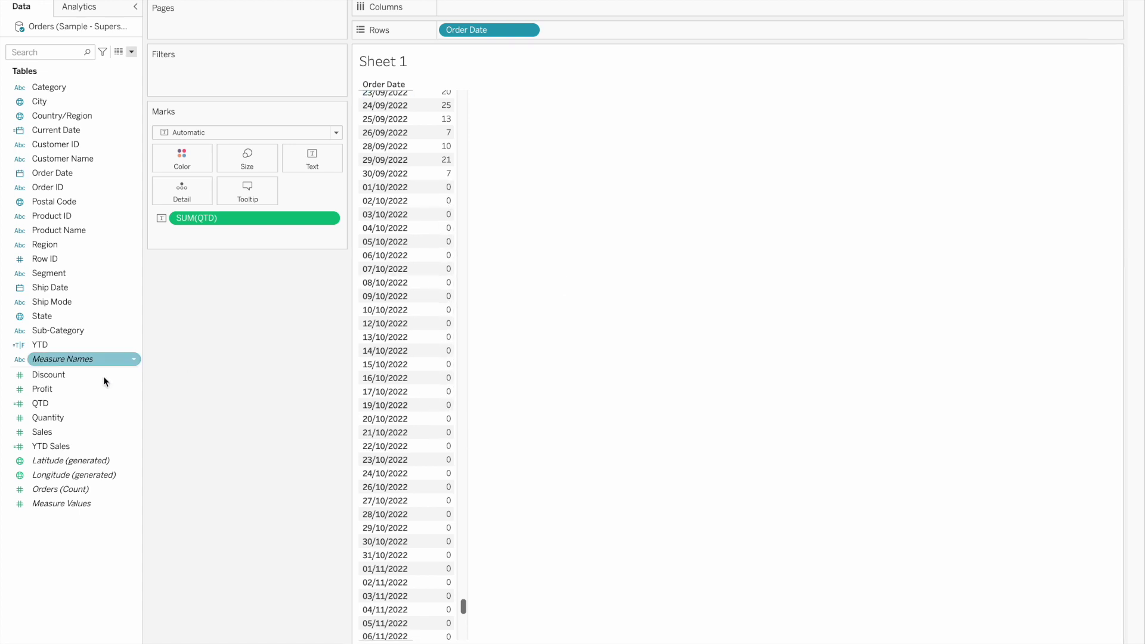
Duplicate the QTD field in the data source.
click(79, 407)
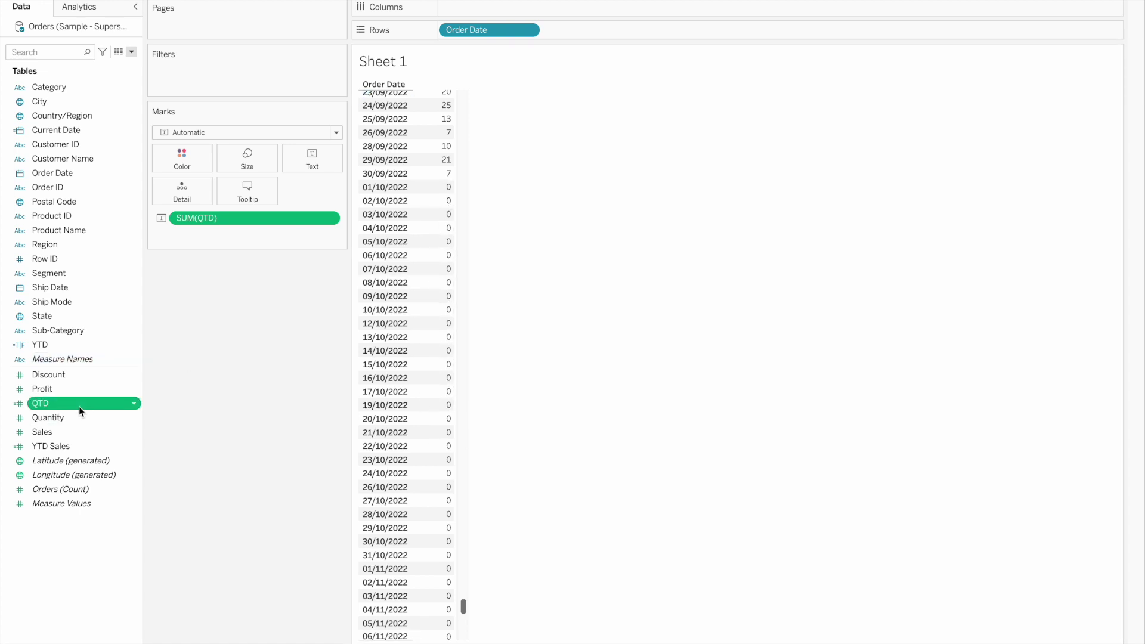
right_click(79, 406)
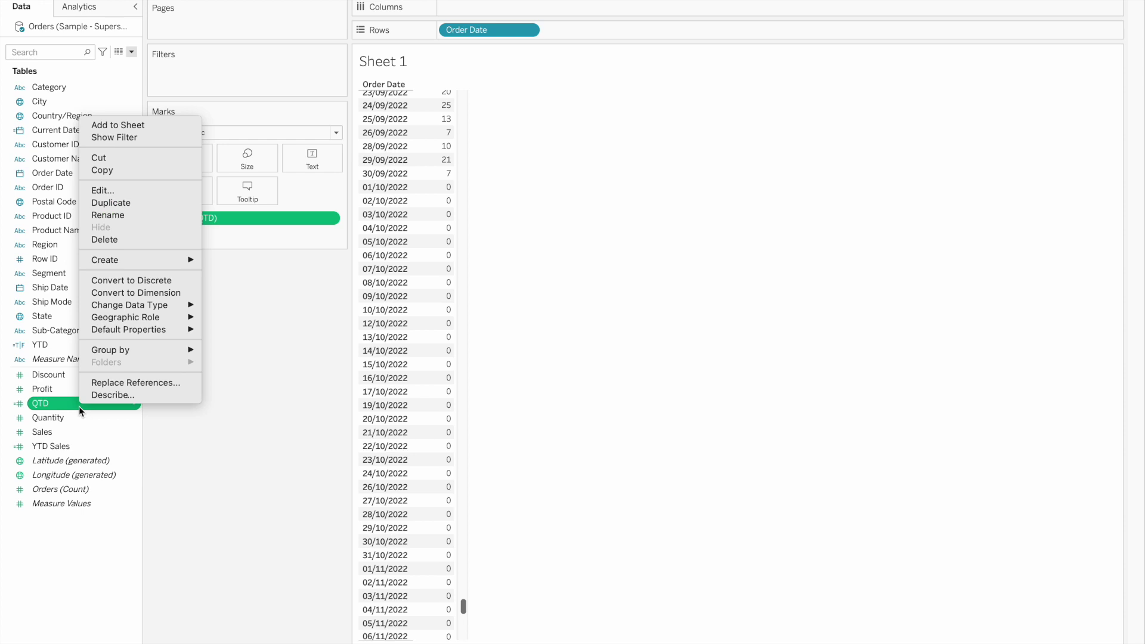
click(130, 201)
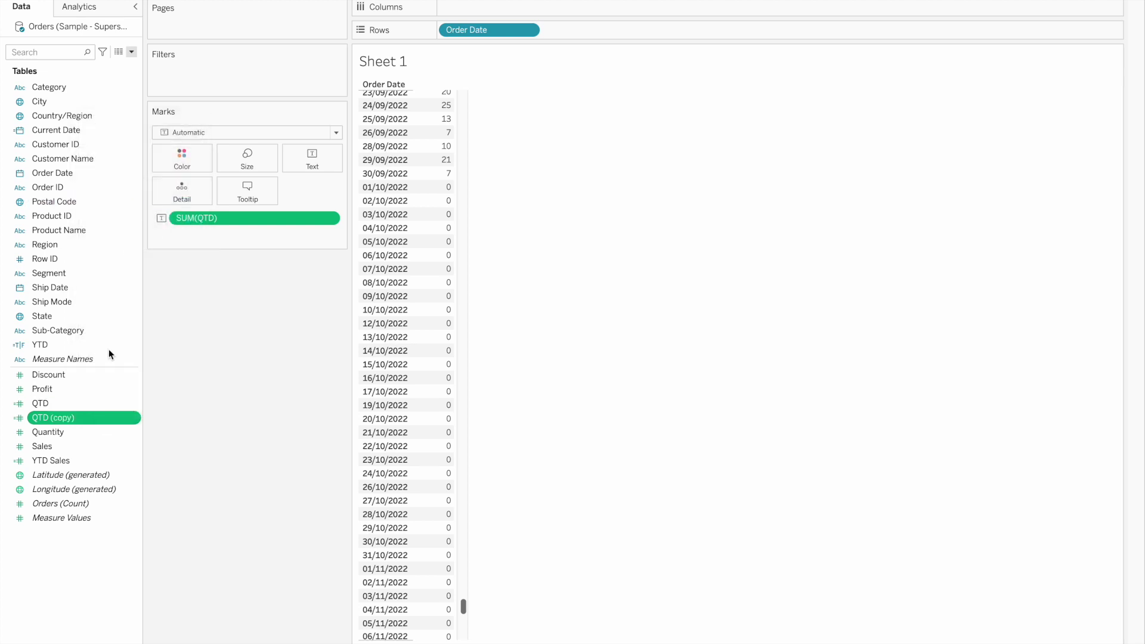
Replace the formula of QTD (copy) with QUARTER(TODAY()) and save it.
right_click(64, 419)
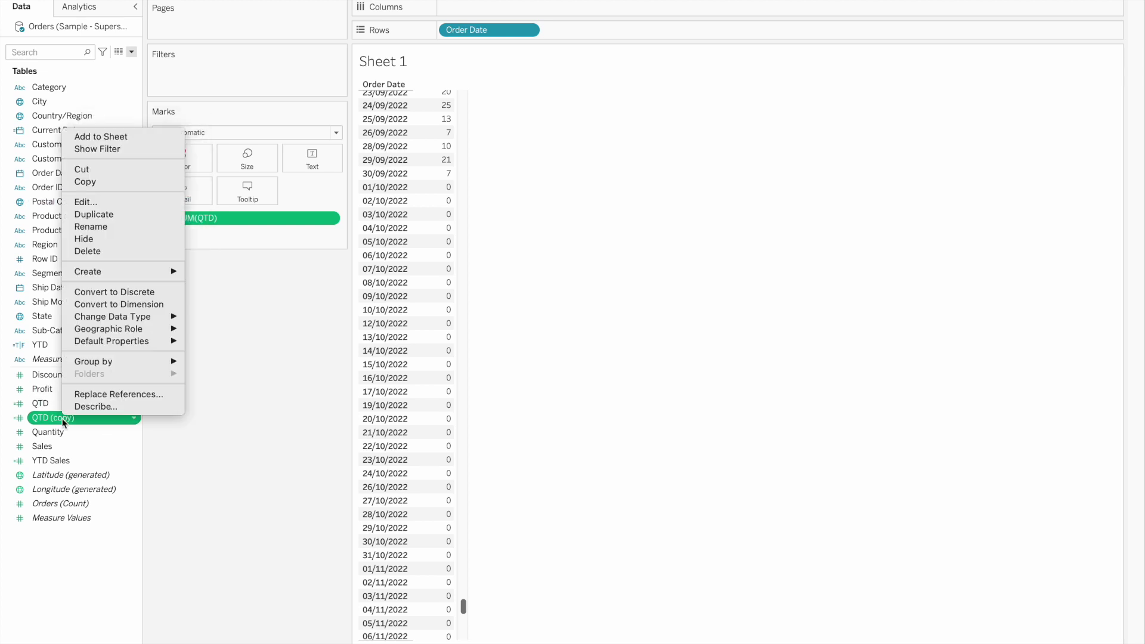
click(112, 200)
drag(597, 179, 716, 257)
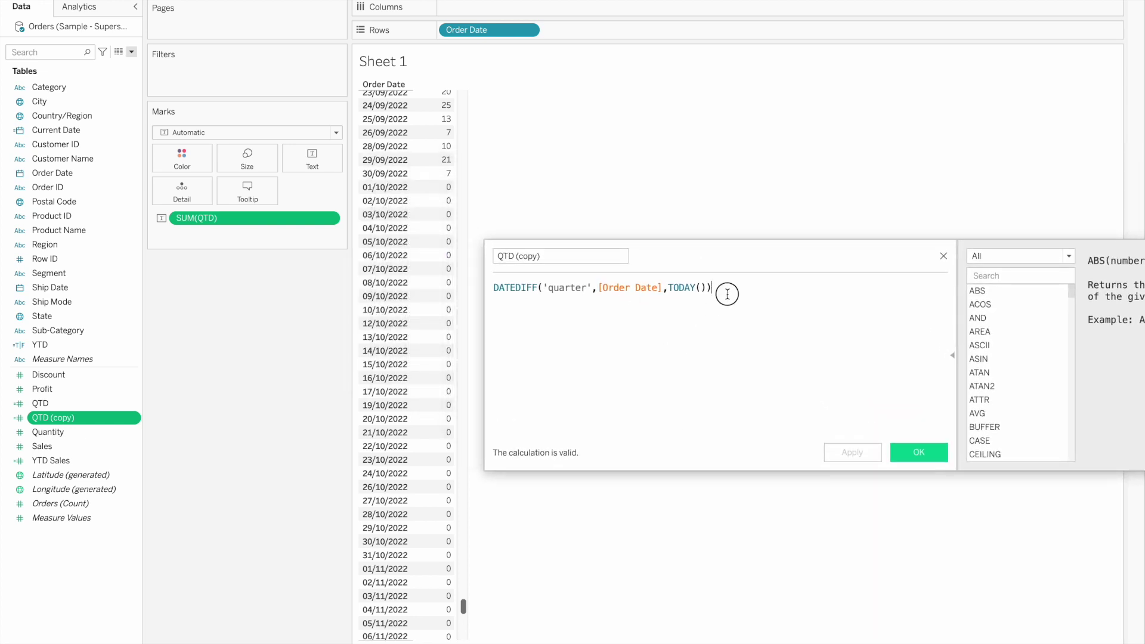
drag(727, 293, 451, 263)
text(quar)
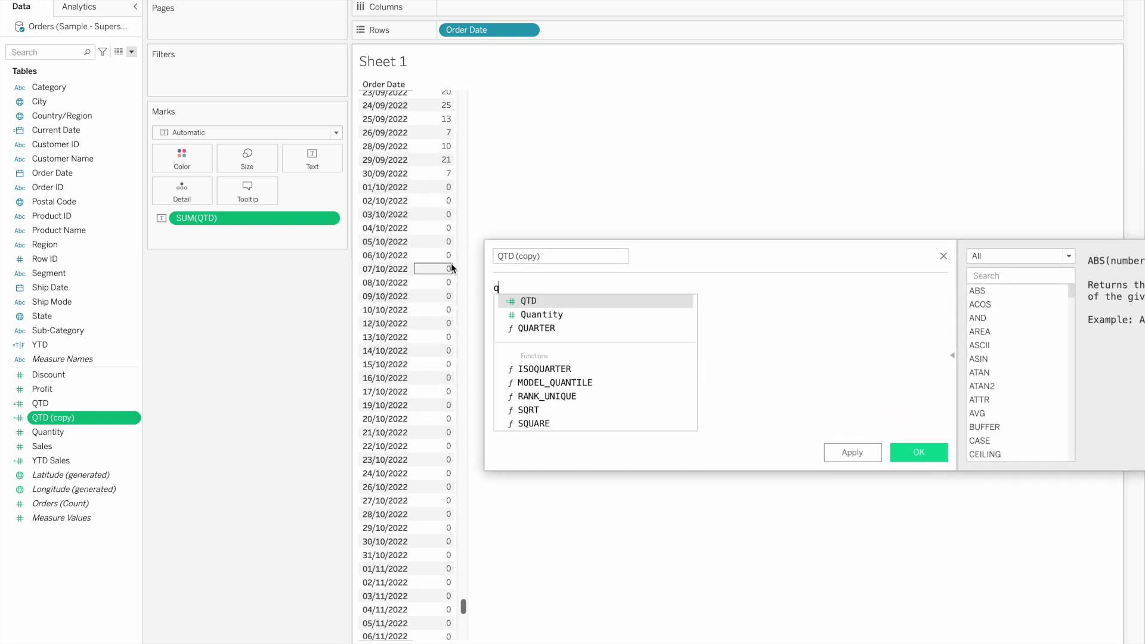
key(Return)
text(tod)
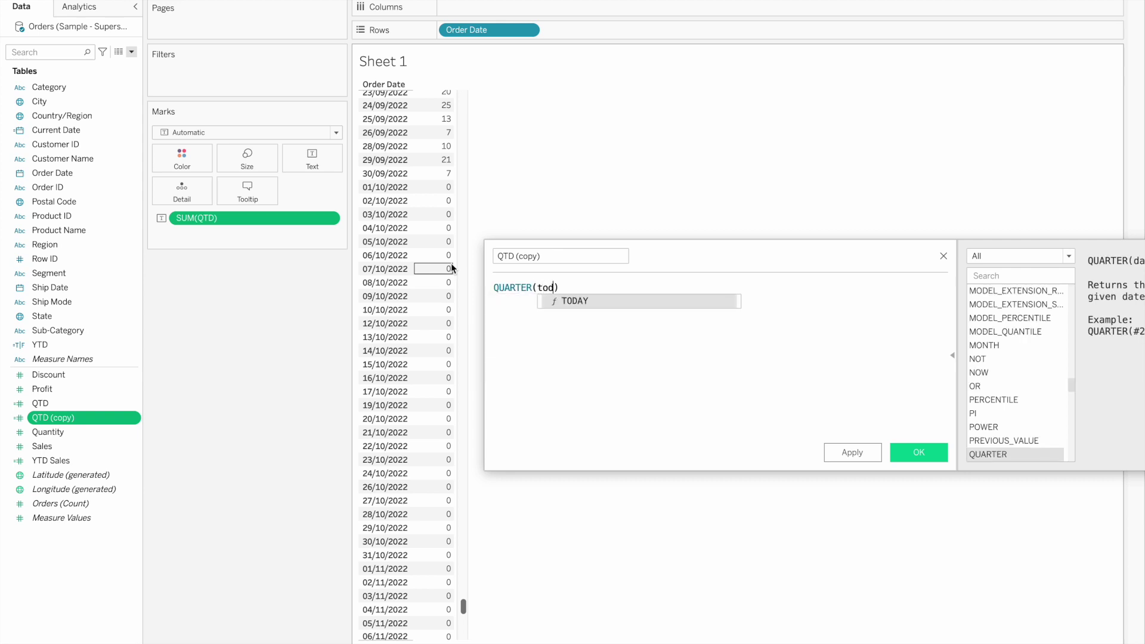
key(Return)
text()))
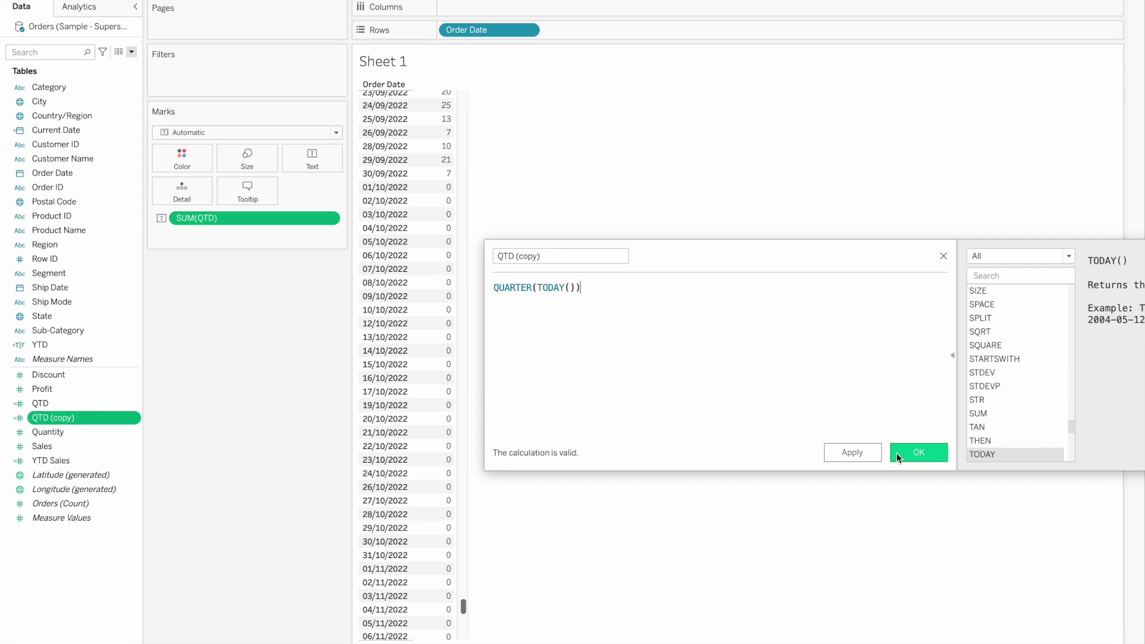
click(896, 454)
Add QTD (copy) as a second measure column beside QTD in the Sheet 1 table and aggregate it as Minimum.
drag(53, 416, 444, 243)
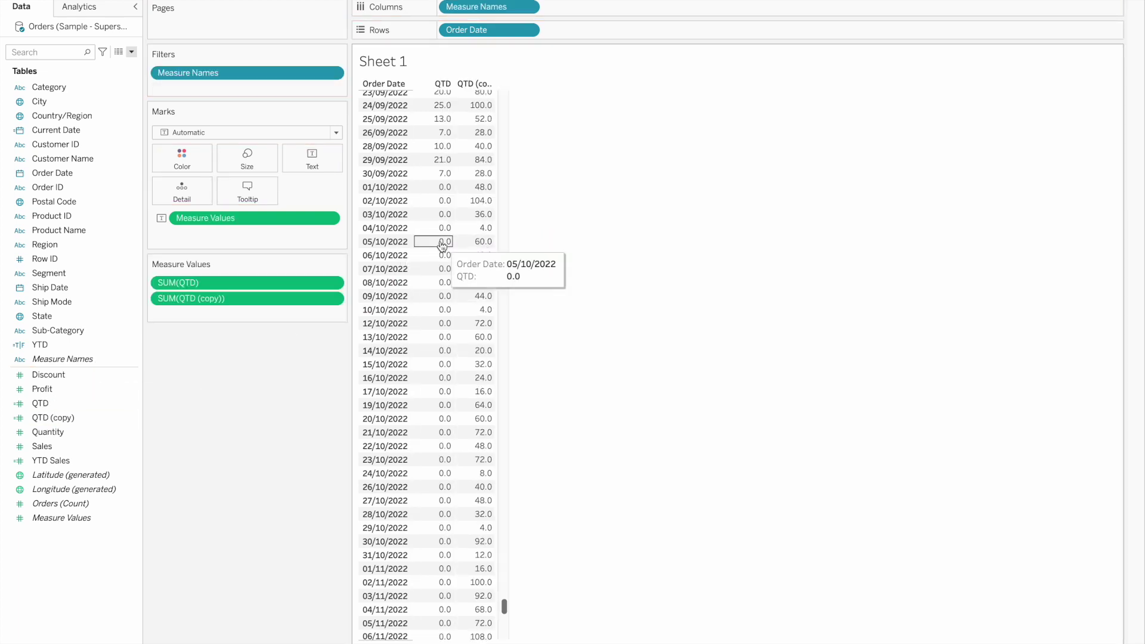
click(332, 299)
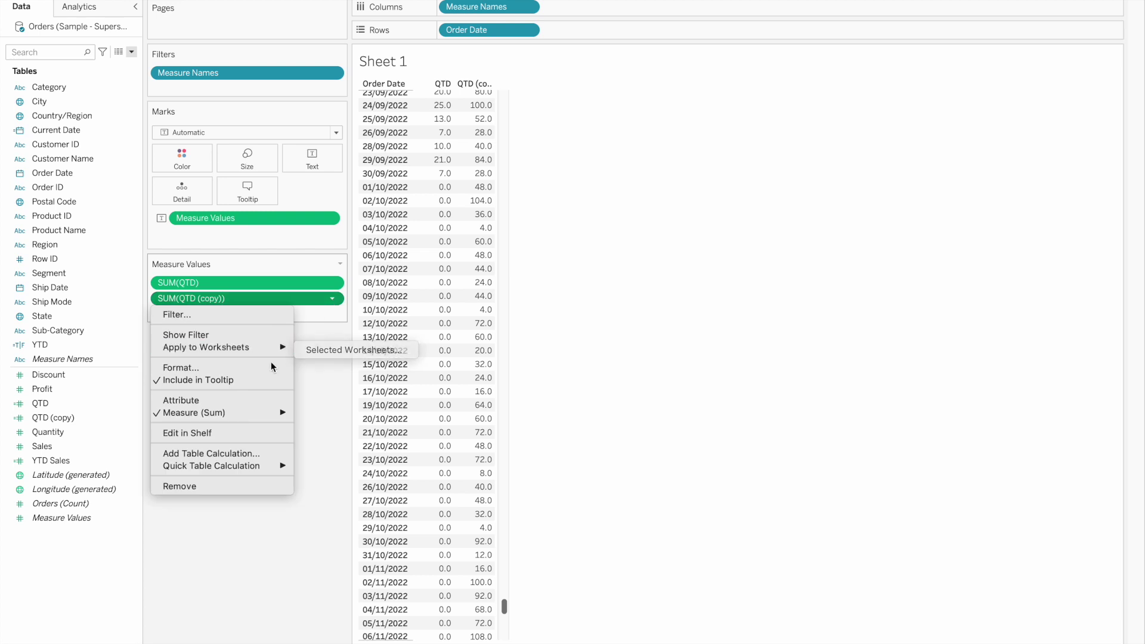
mouse_move(248, 414)
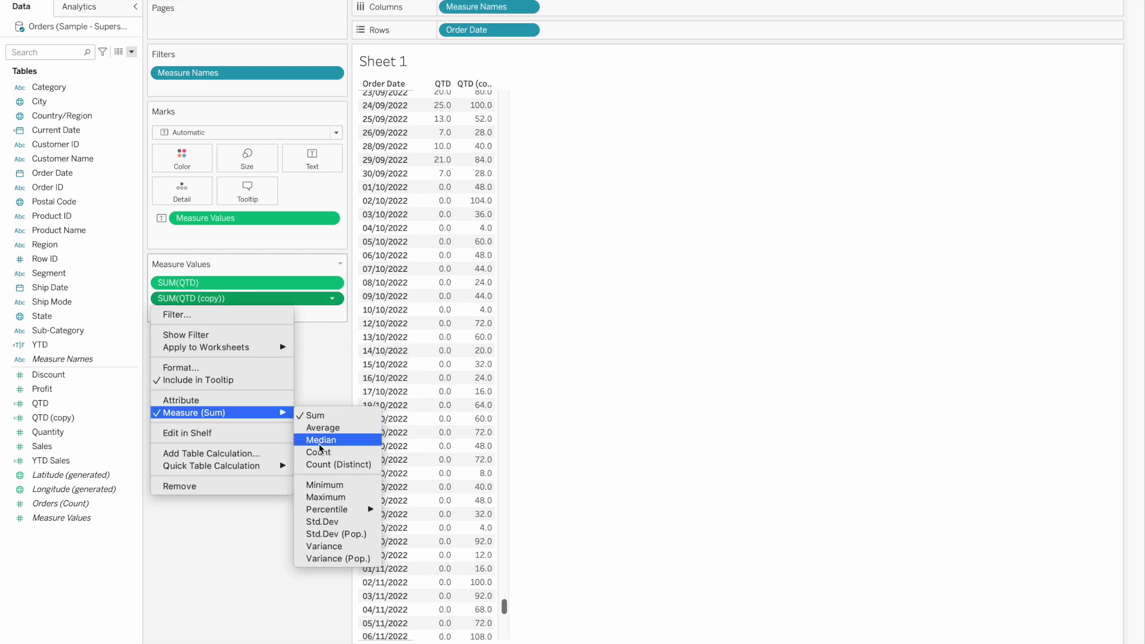
click(324, 484)
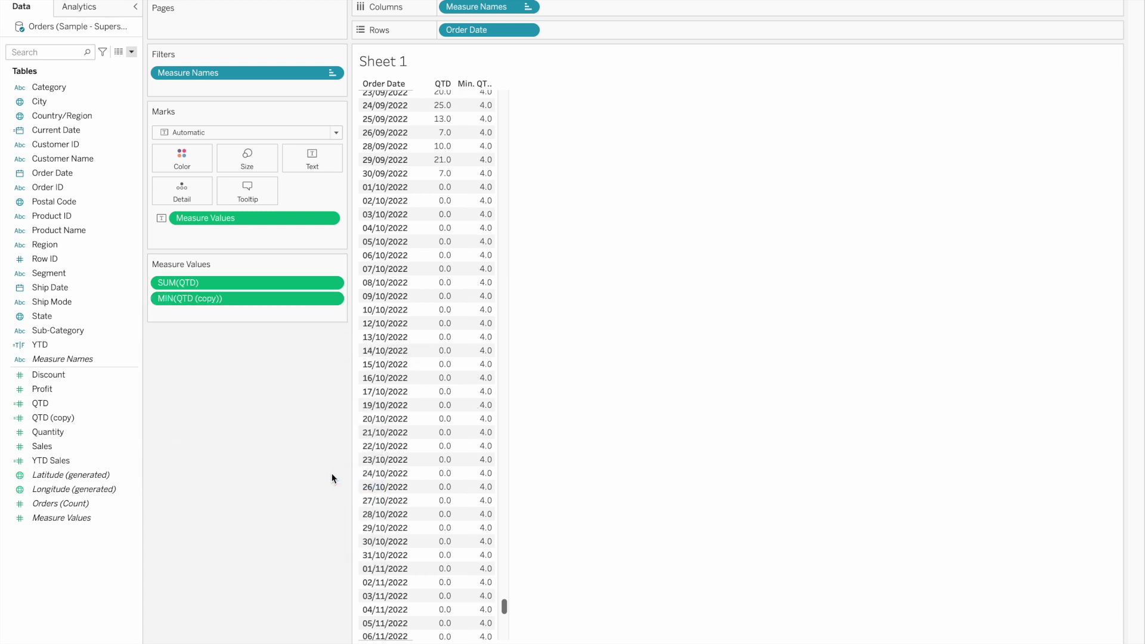
scroll(473, 350, down, 10)
scroll(473, 351, up, 15)
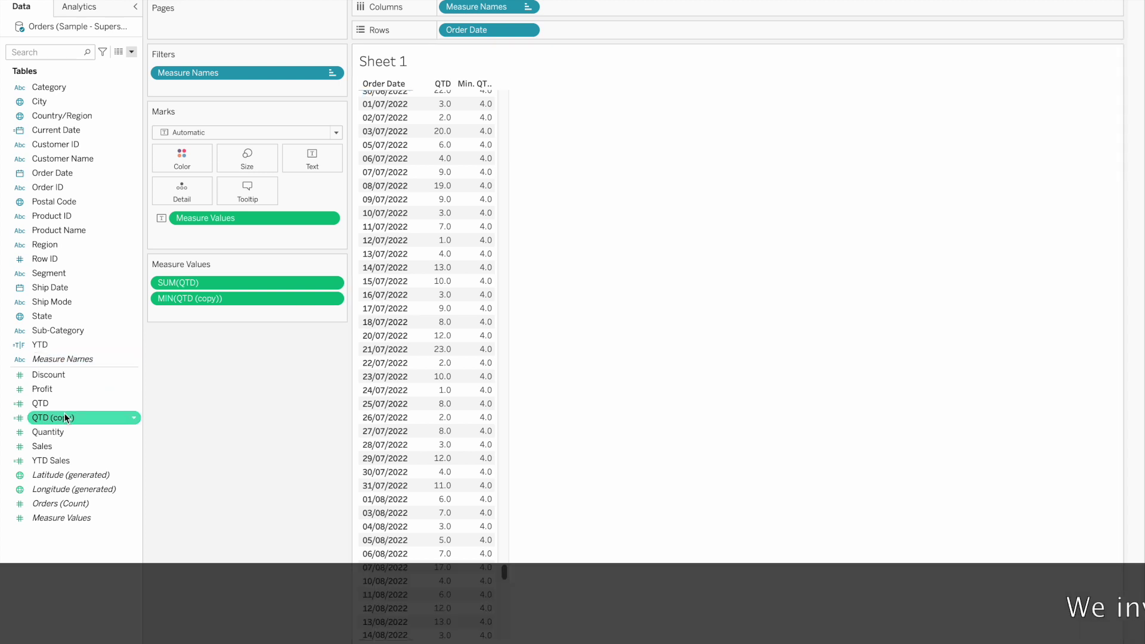
Rename the QTD (copy) field as Current Quarter.
right_click(66, 418)
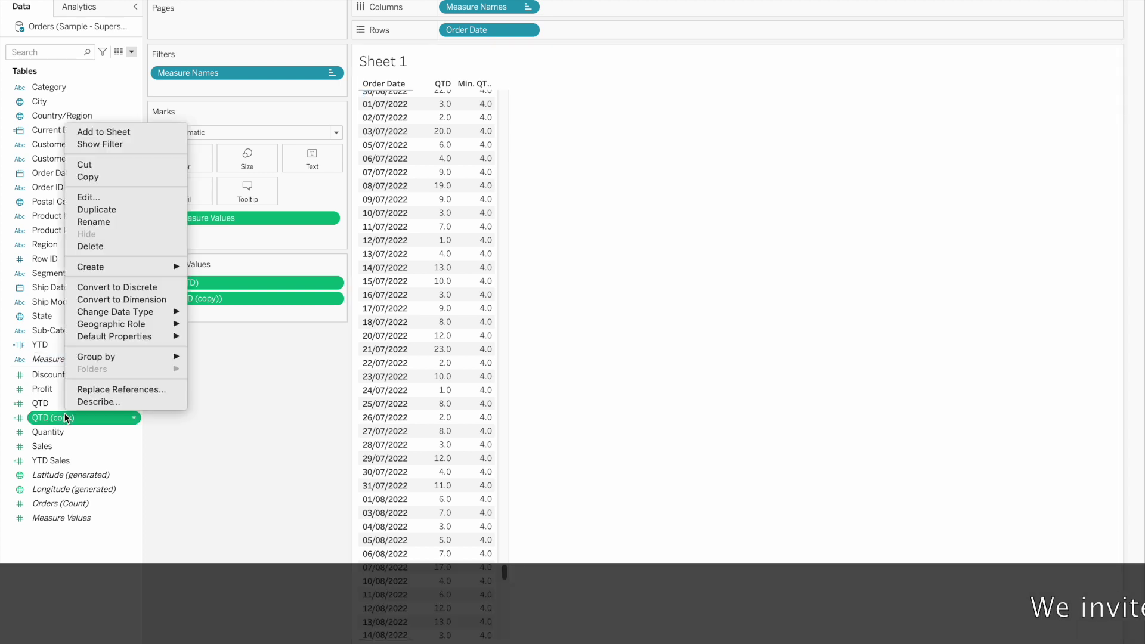
click(94, 222)
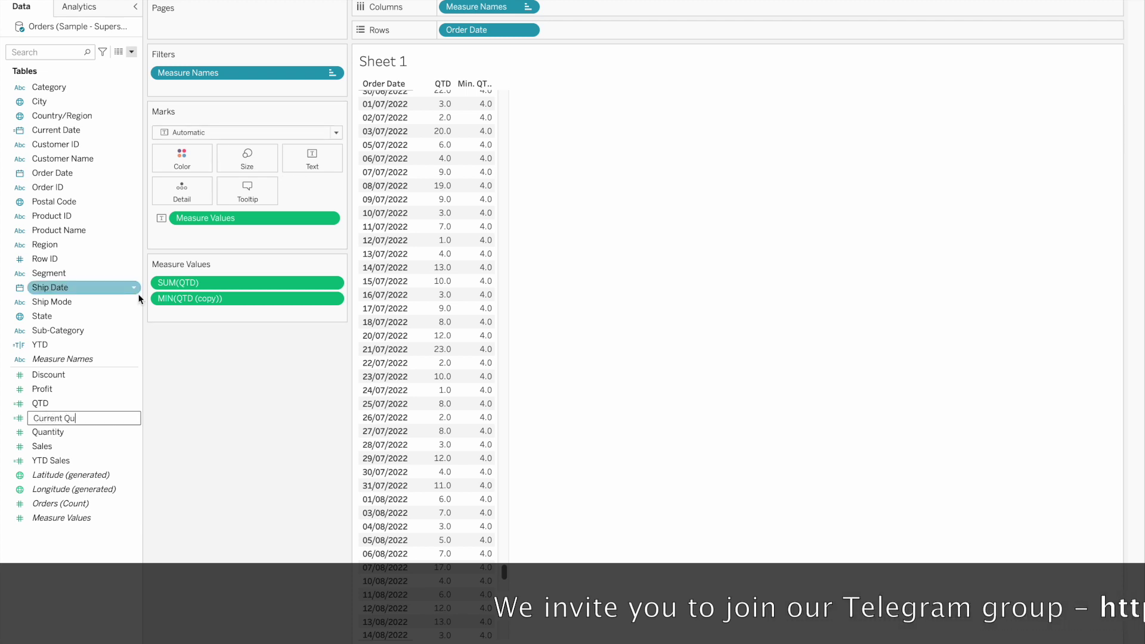
text(ter)
key(Return)
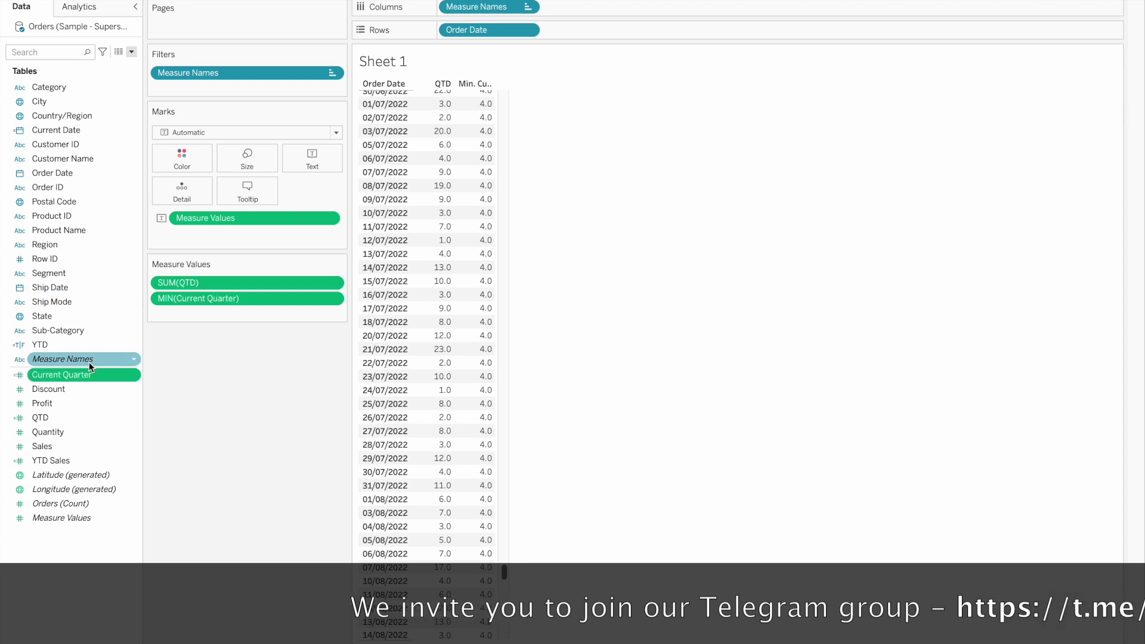
Create a calculated field Quarter of Order Date with the formula QUARTER([Order Date]) and add it as the third measure column in Sheet 1.
click(132, 52)
click(109, 64)
text(Quarter of )
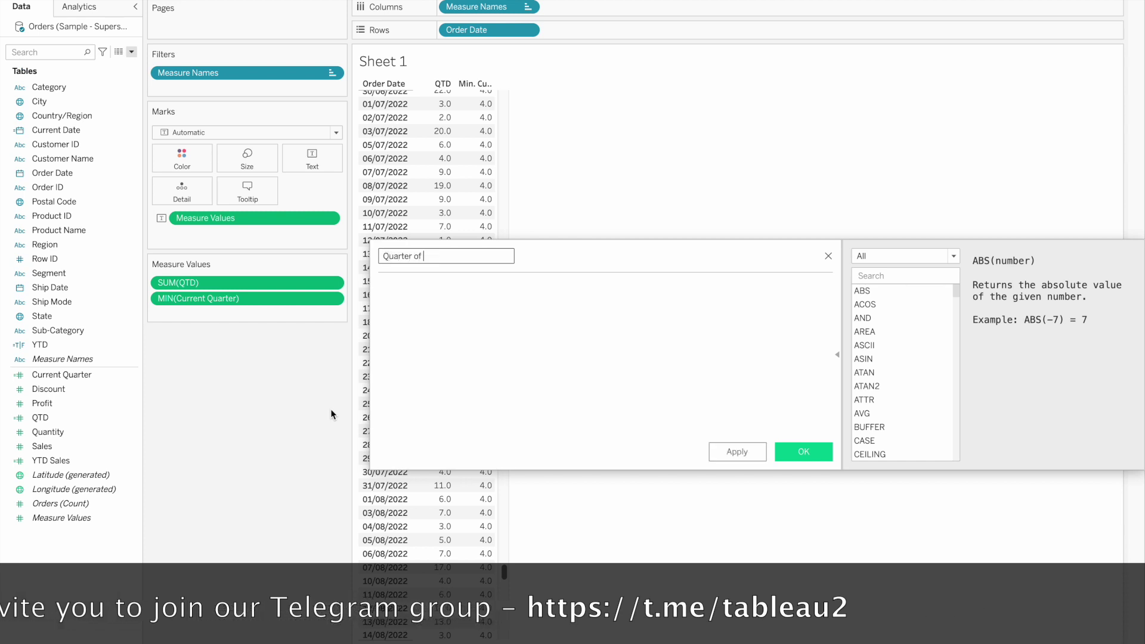
text(Order Dat)
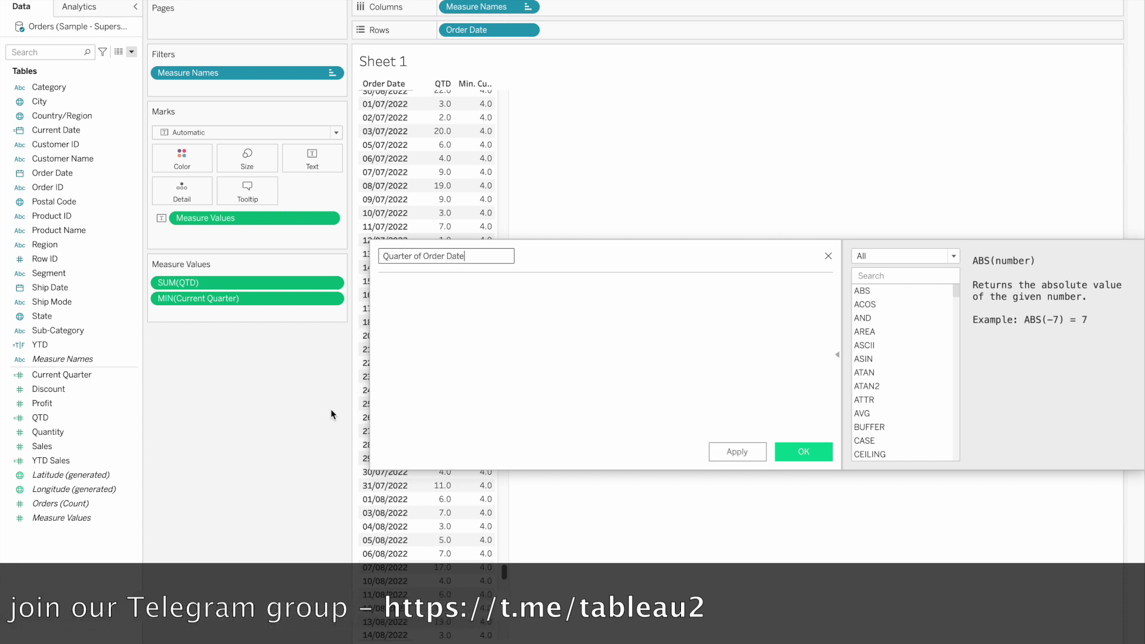
text(e)
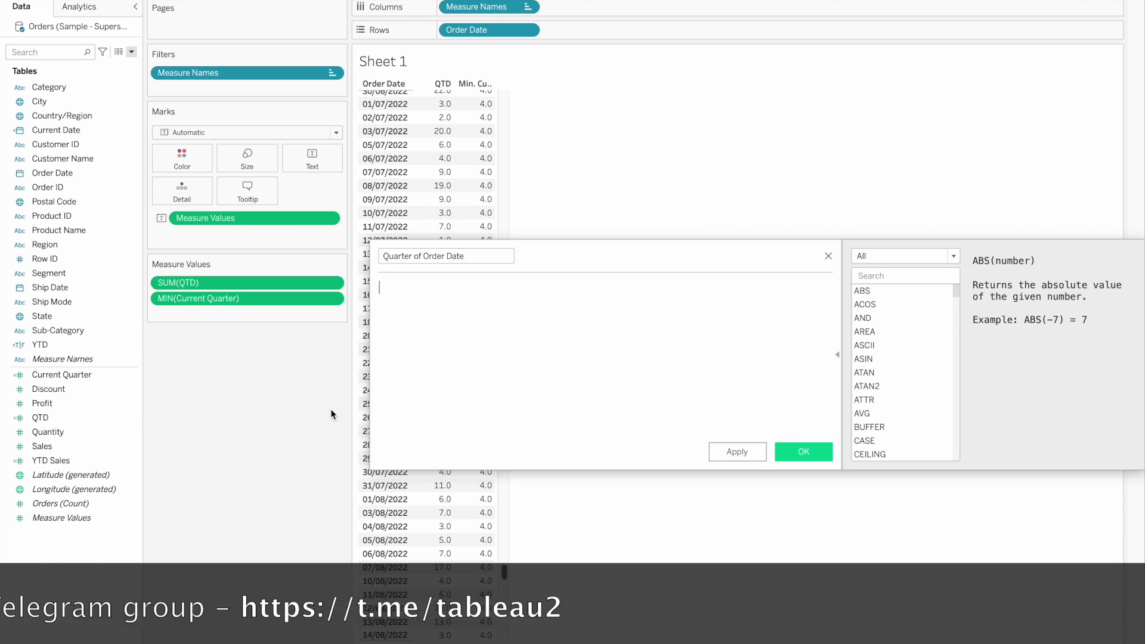
key(Tab)
text(Qua)
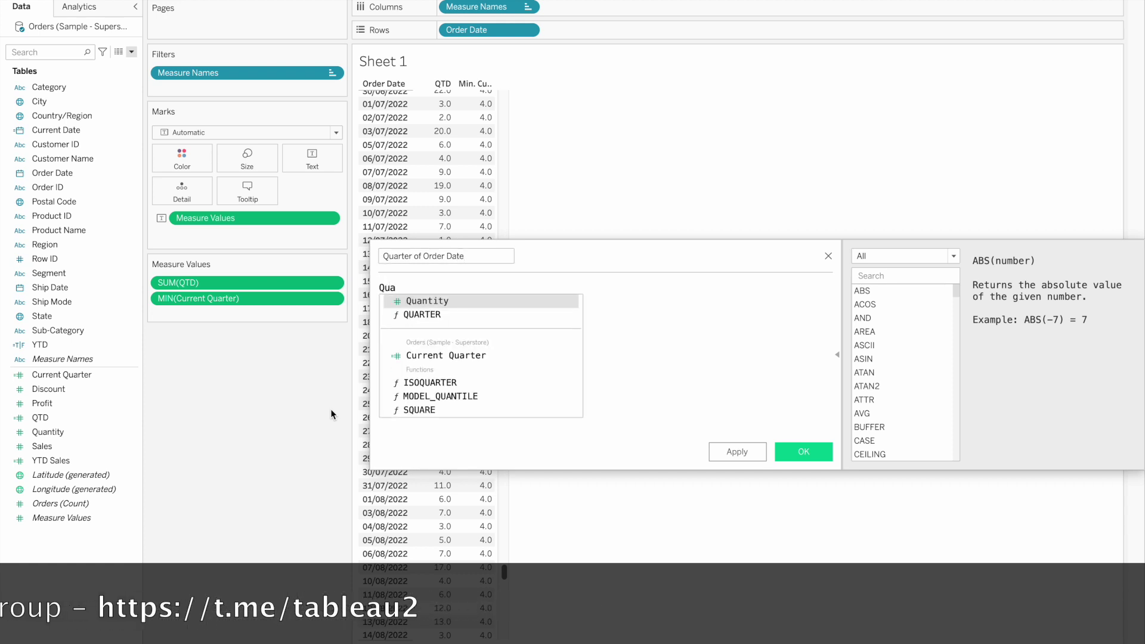
key(Down)
key(Return)
text(ord)
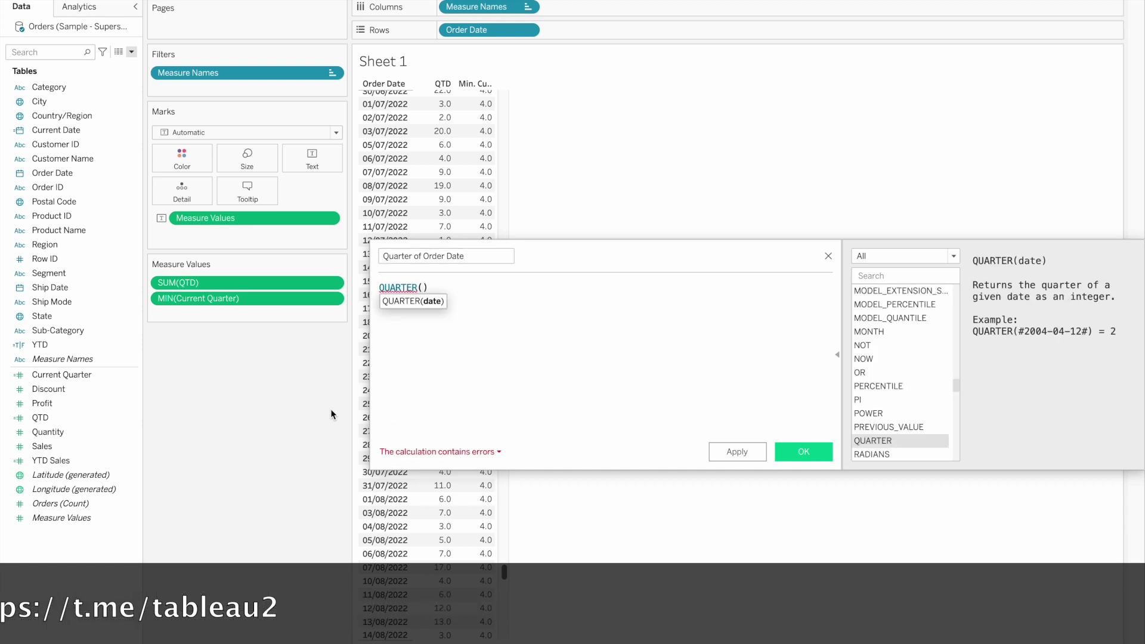
key(Return)
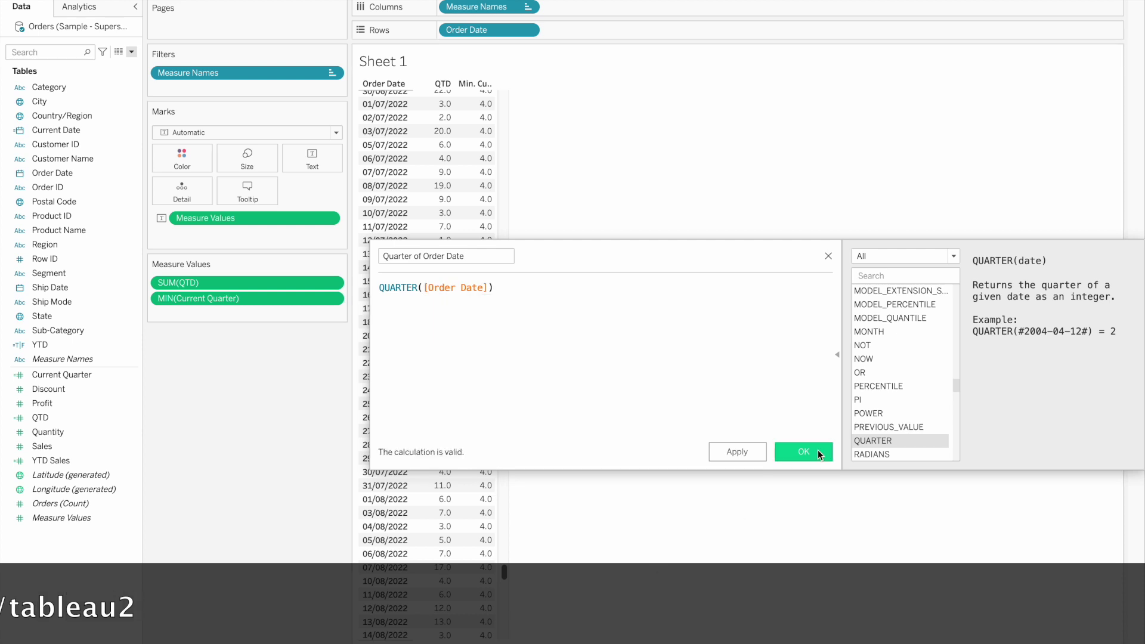
click(813, 453)
drag(74, 449, 238, 316)
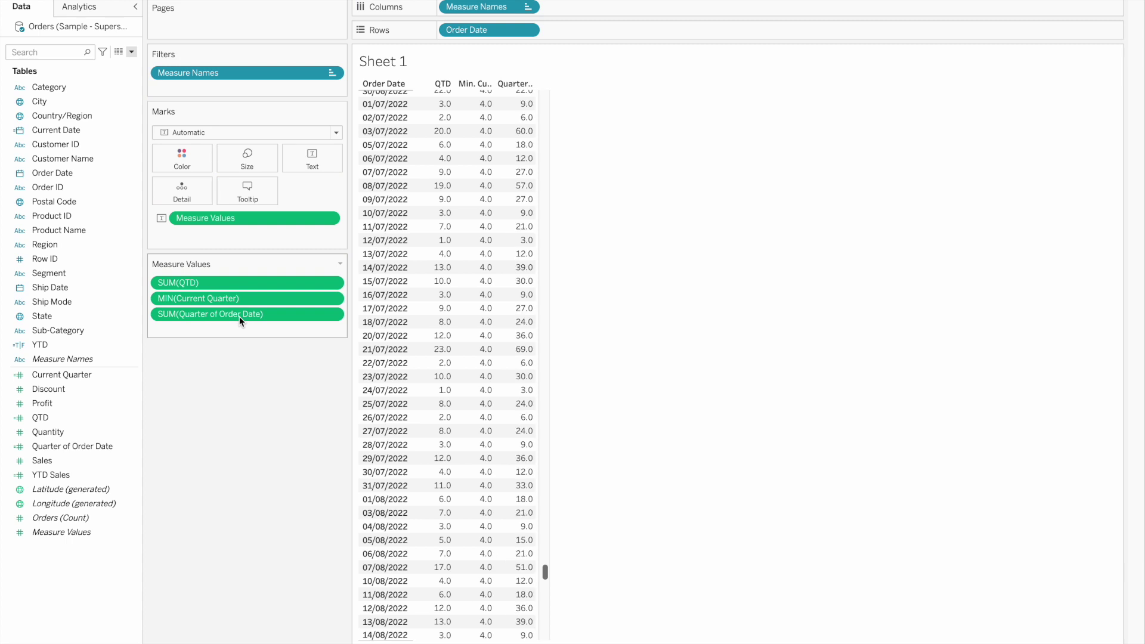
click(331, 314)
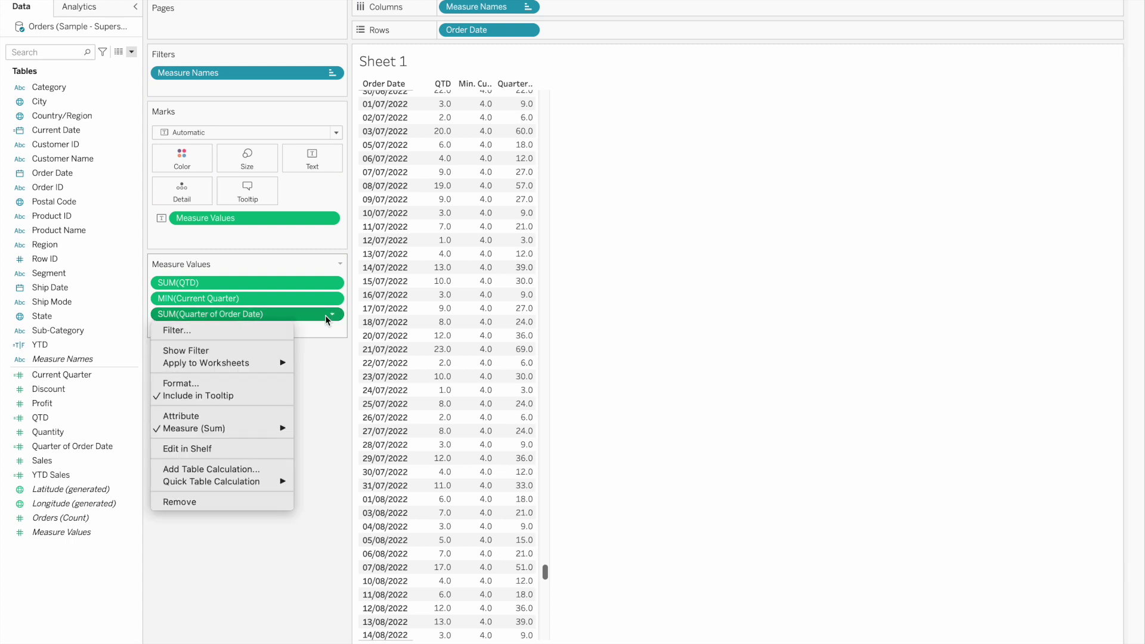
mouse_move(263, 361)
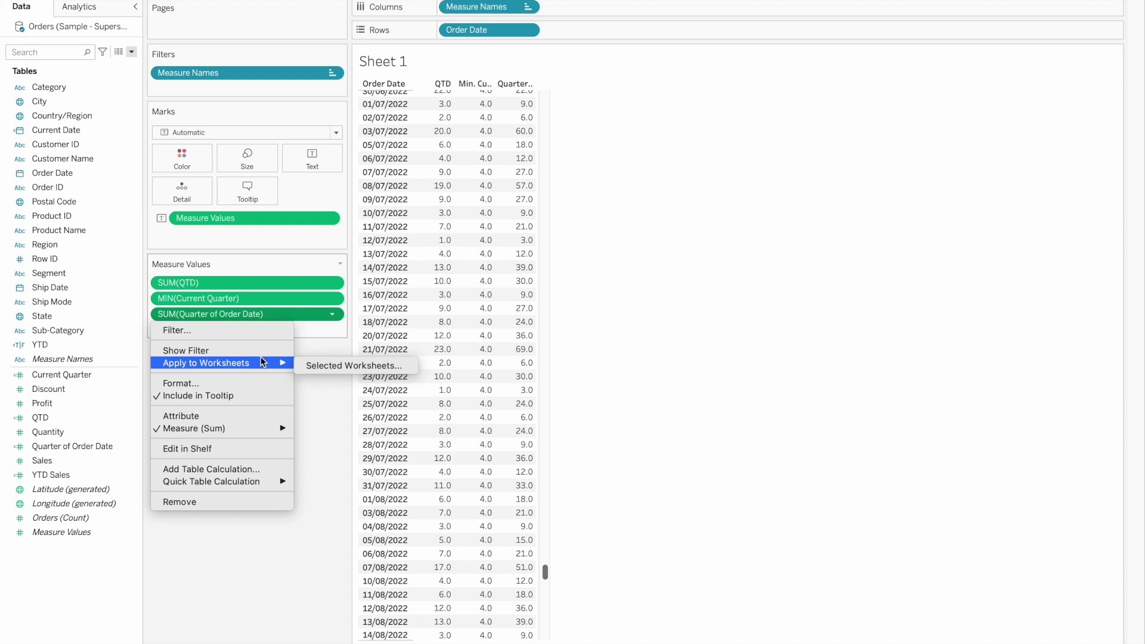
click(389, 282)
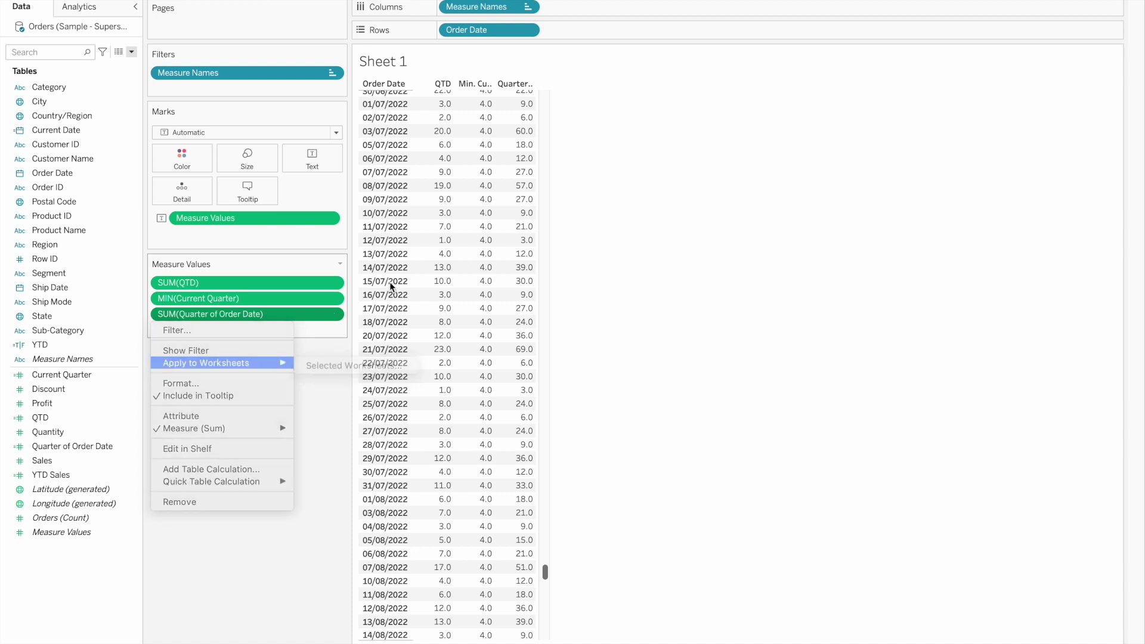
click(389, 281)
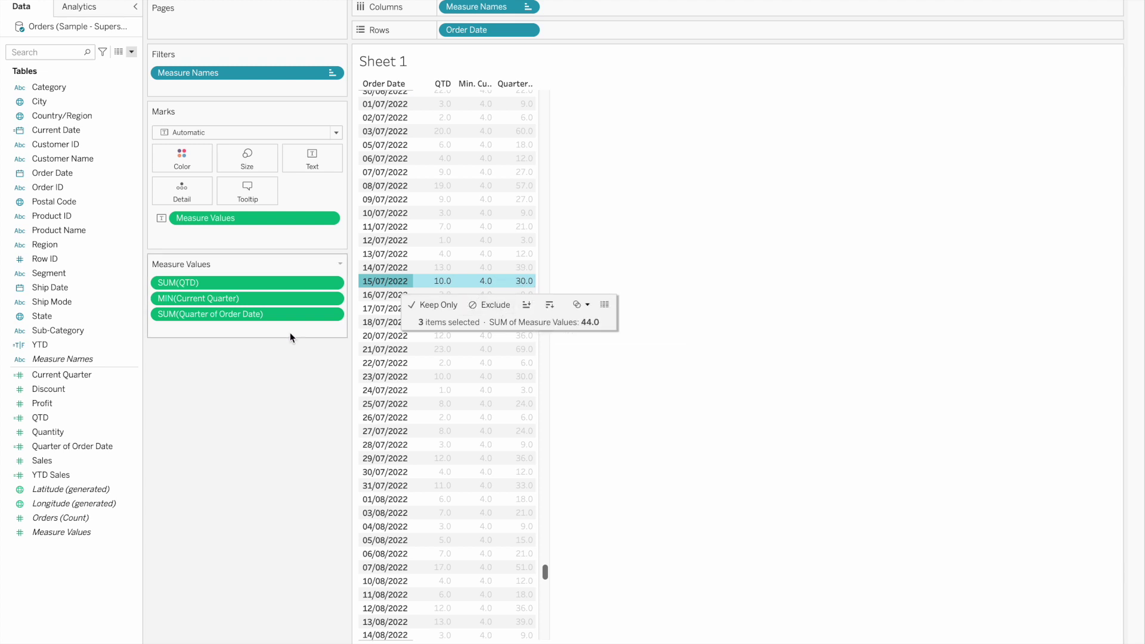
click(310, 317)
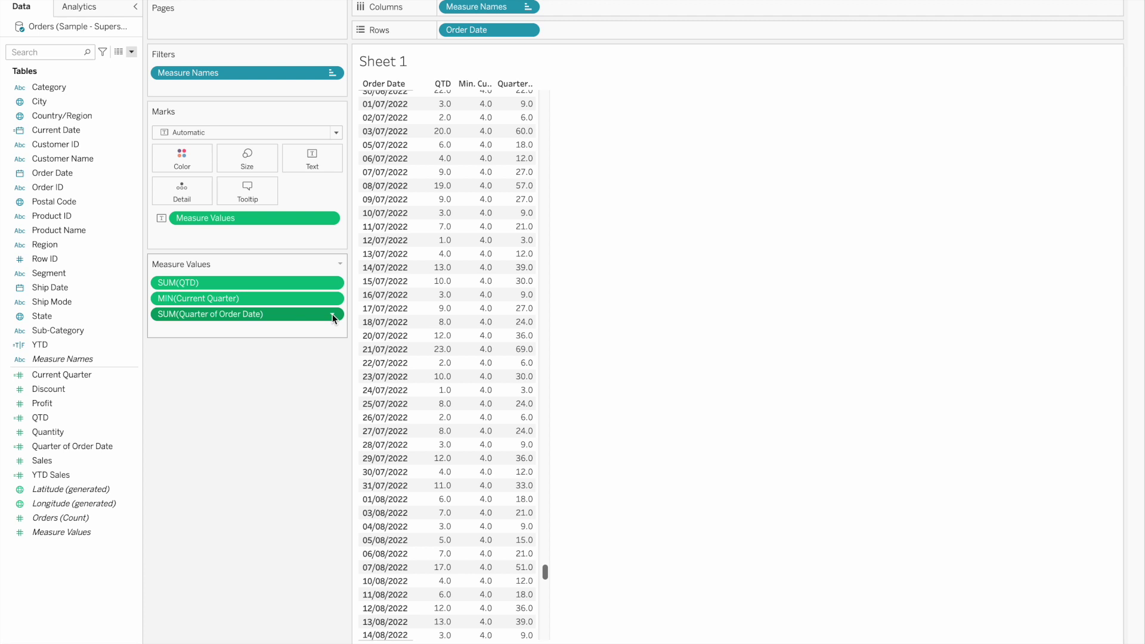
Change the aggregation of the Quarter of Order Date measure in the table to Minimum.
click(332, 313)
mouse_move(270, 364)
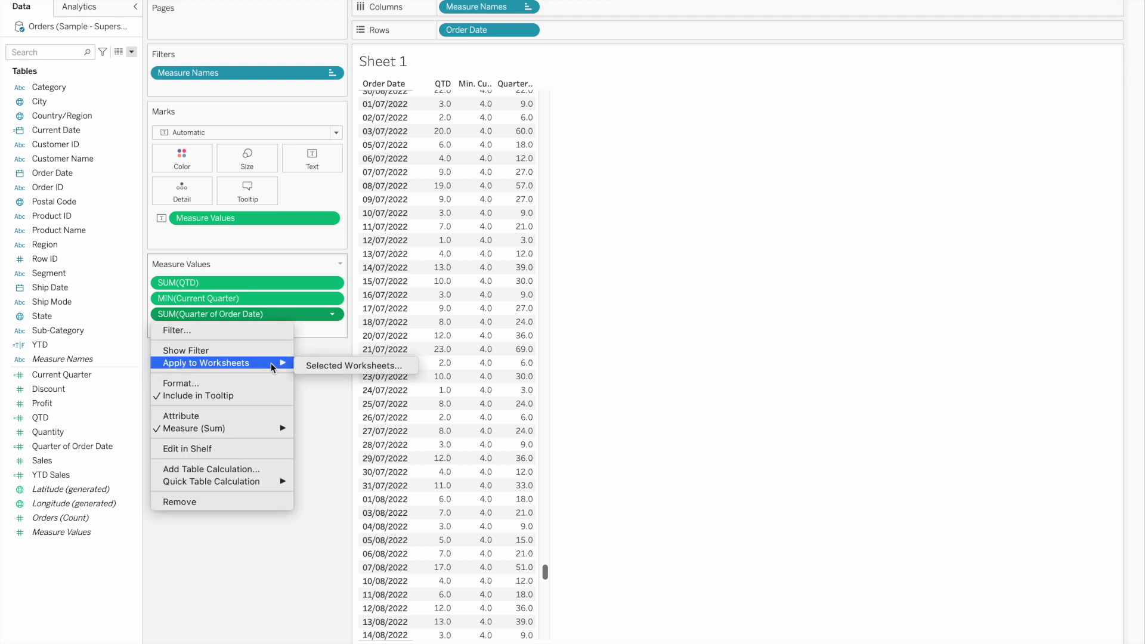
mouse_move(250, 427)
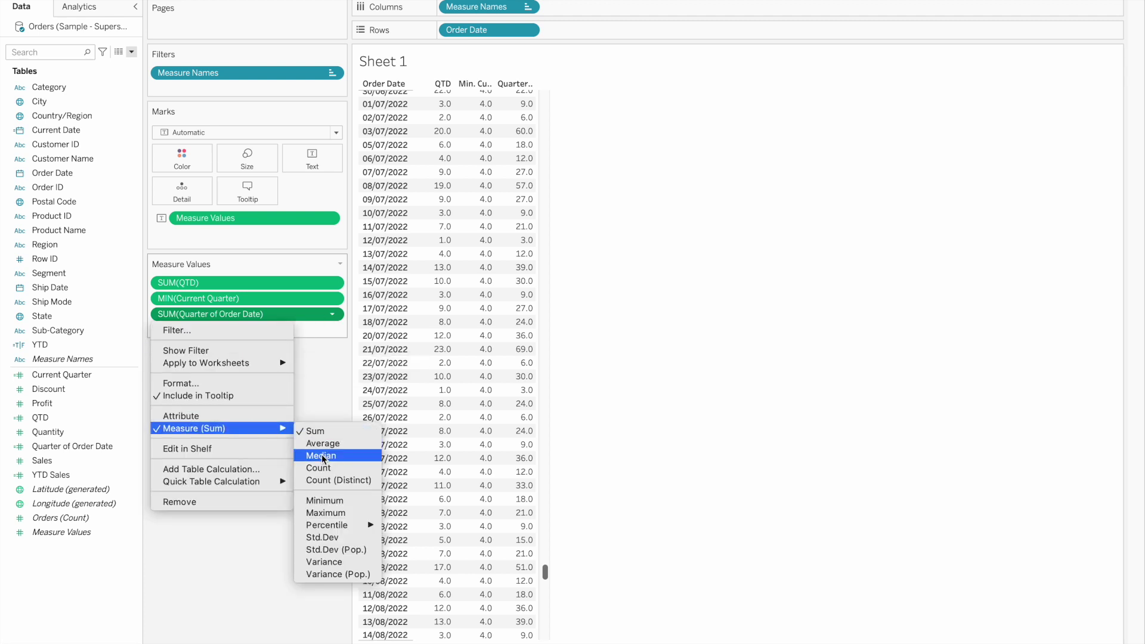
click(321, 500)
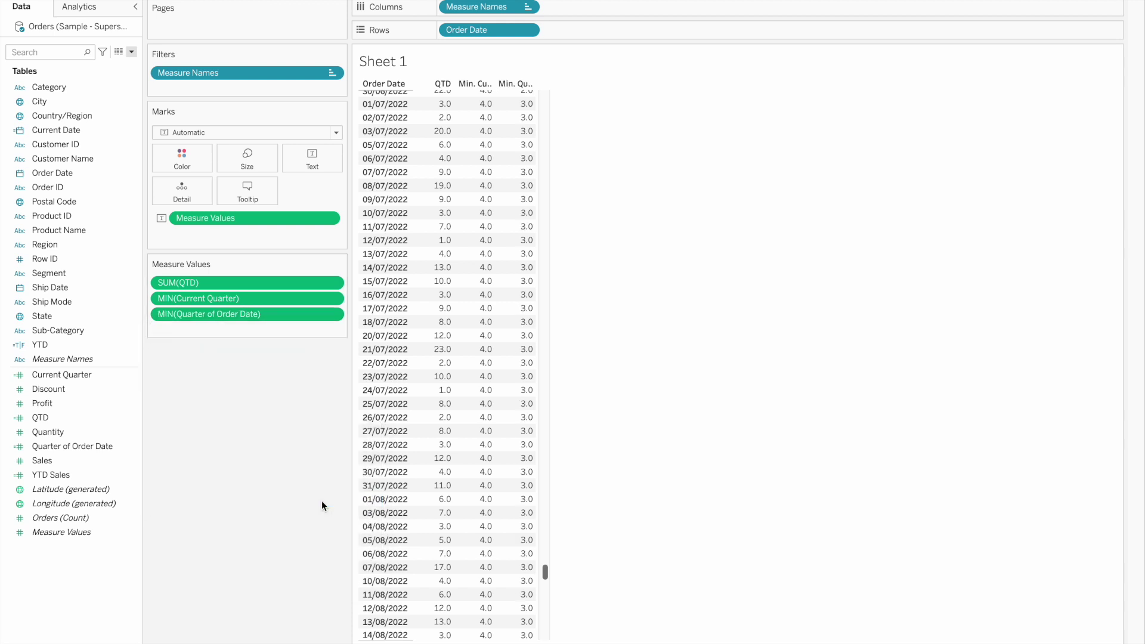
Compare the QTD, Current Quarter and Quarter of Order Date columns for the order dates from July to November 2022.
mouse_move(451, 372)
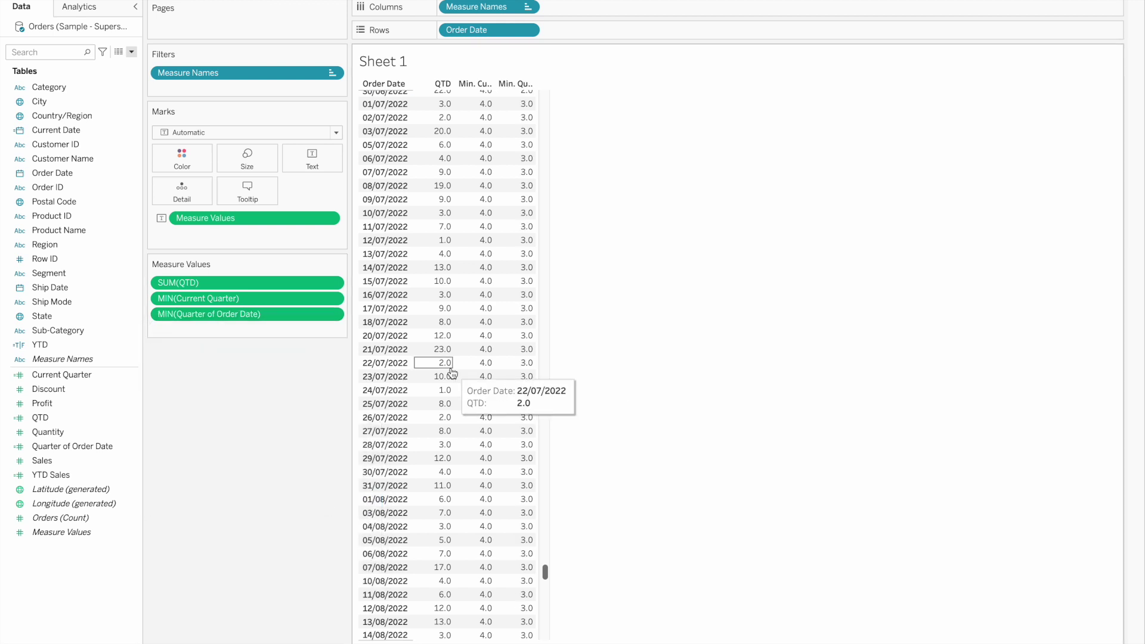
scroll(452, 372, down, 20)
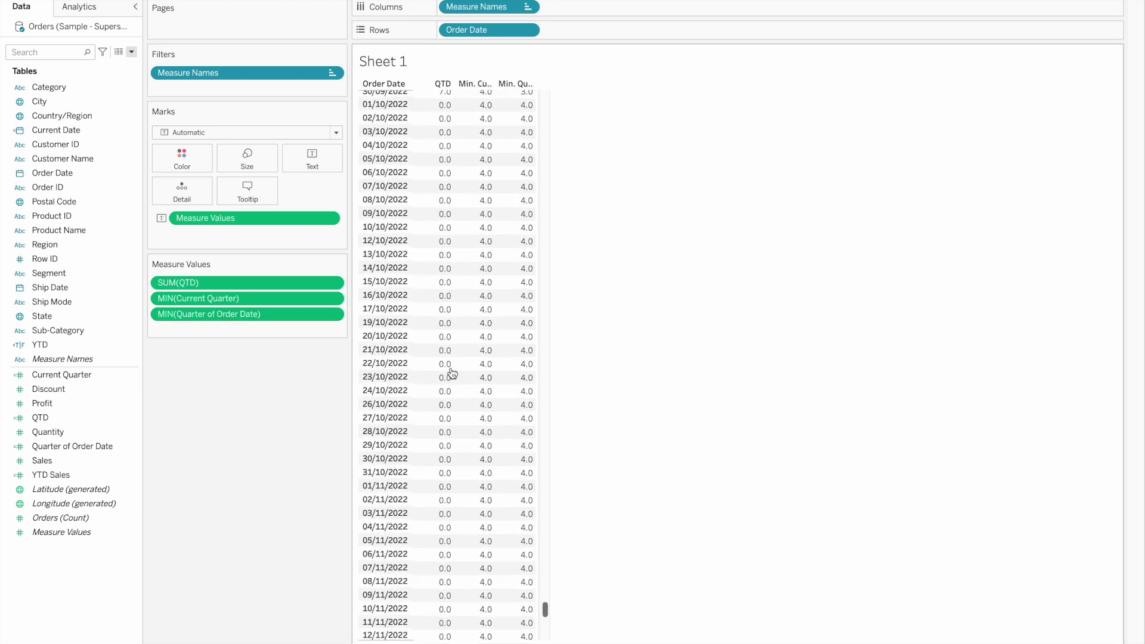
scroll(451, 373, up, 10)
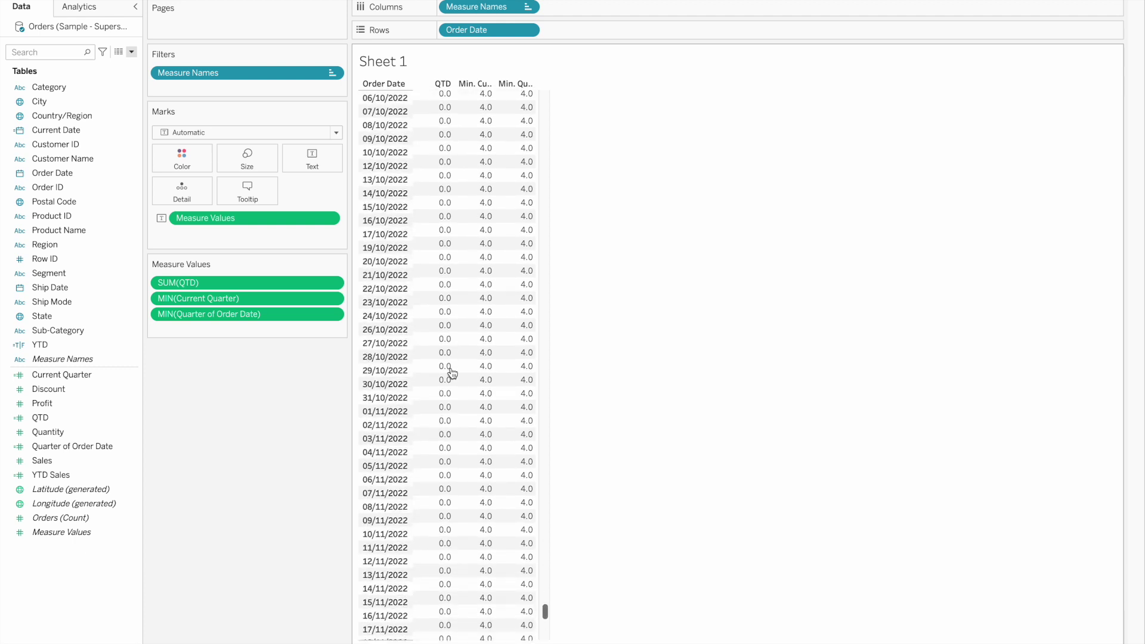
scroll(451, 374, up, 6)
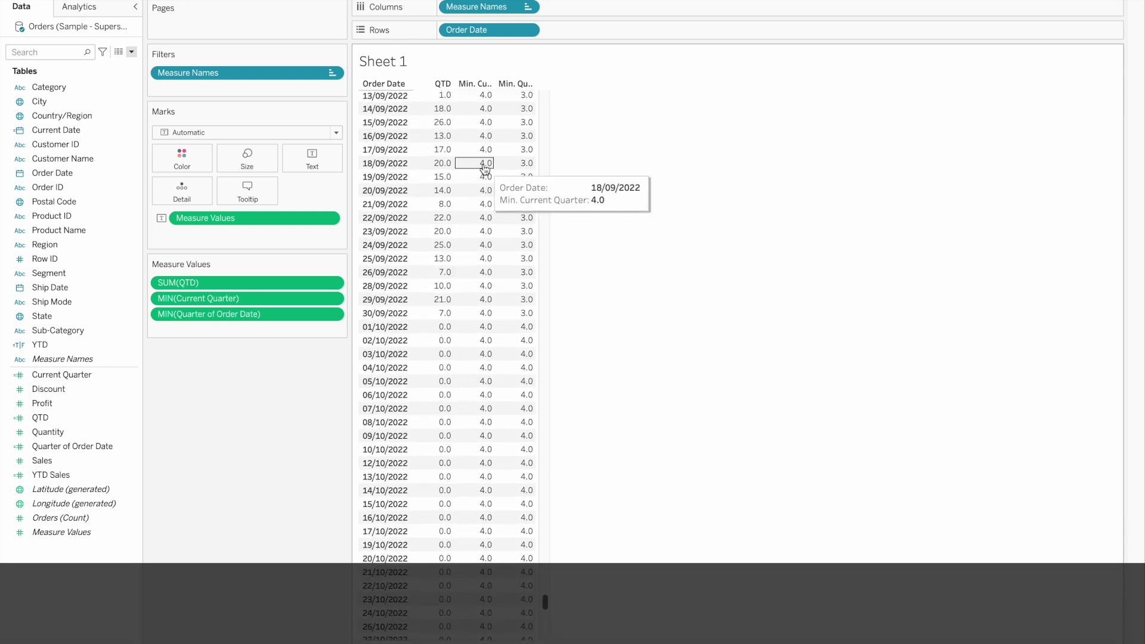
scroll(471, 370, down, 3)
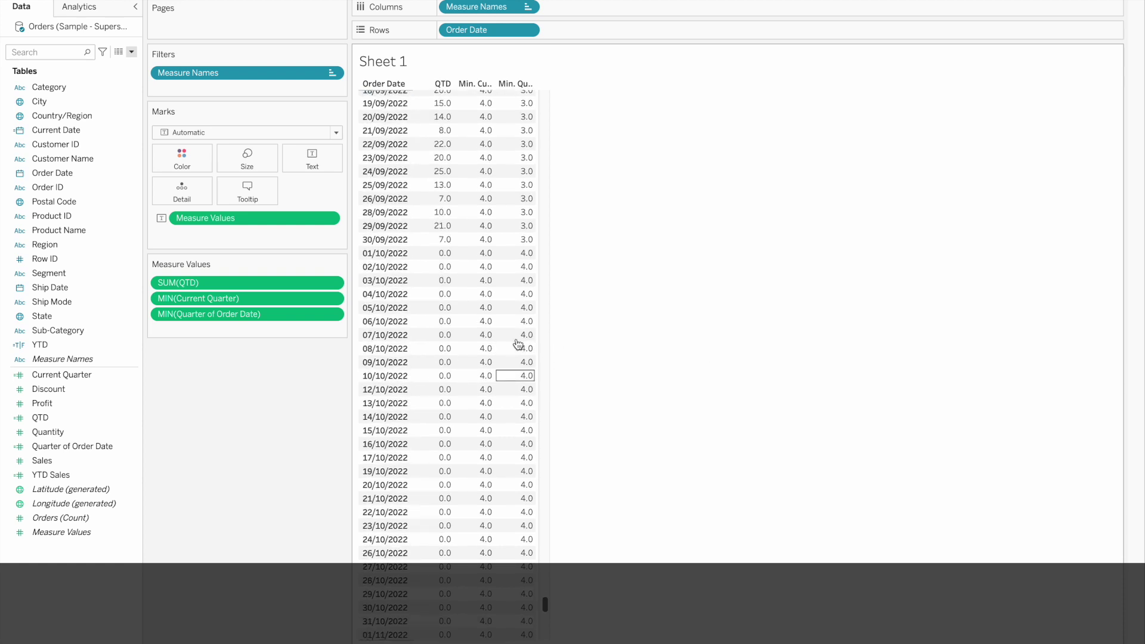
mouse_move(384, 370)
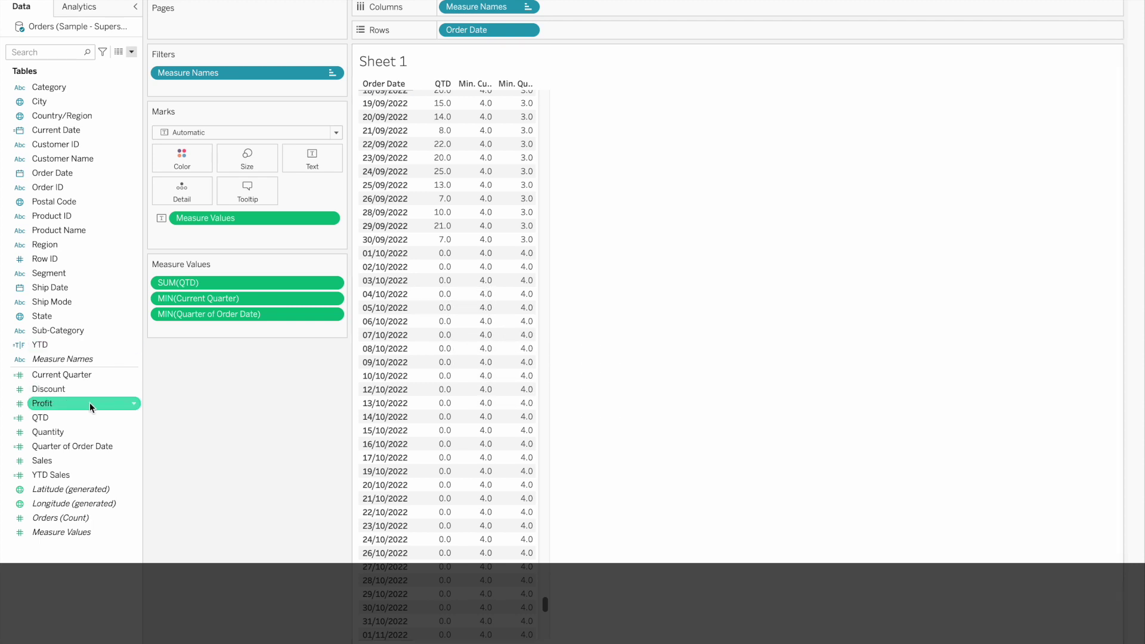
Review the DATEDIFF formula of the QTD field, including its 'quarter' date part, and close it without editing.
right_click(61, 421)
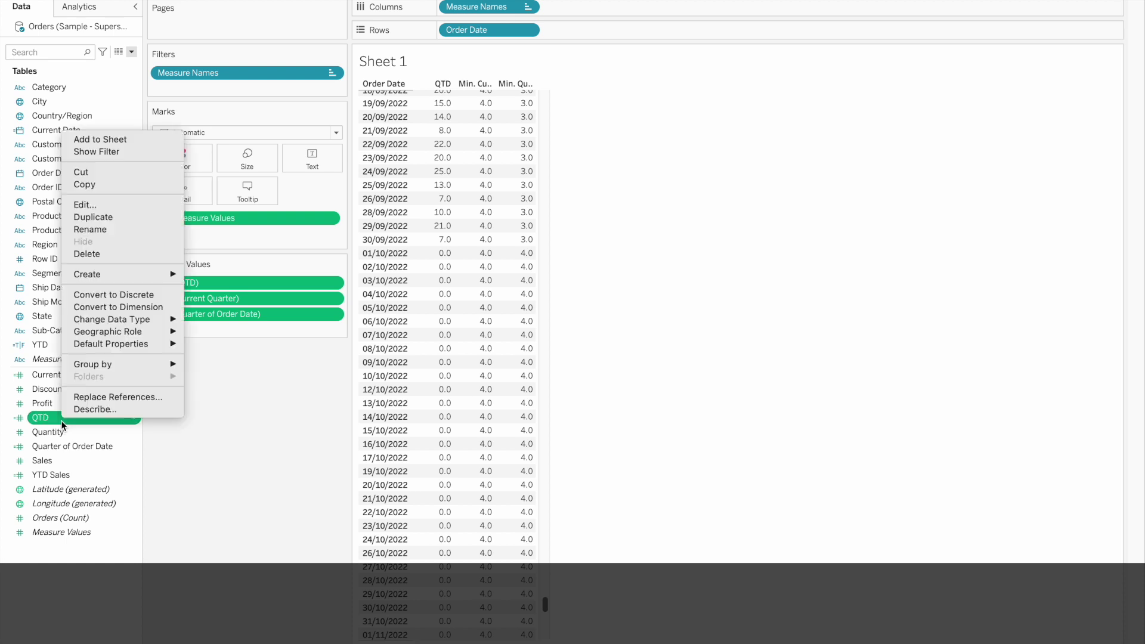
click(103, 205)
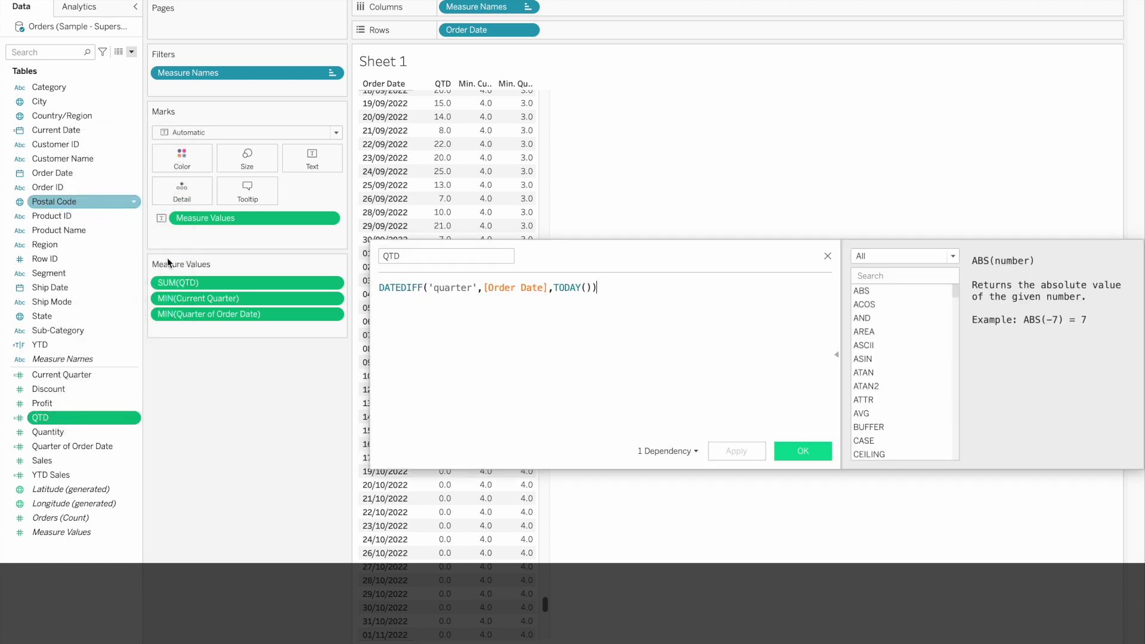
click(448, 290)
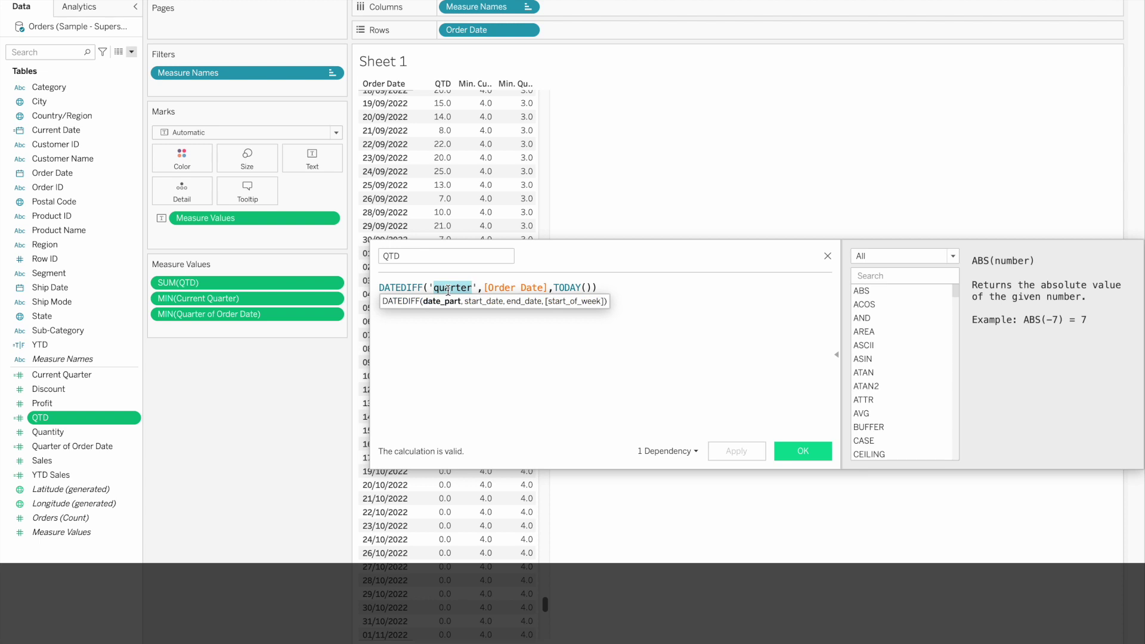
click(449, 350)
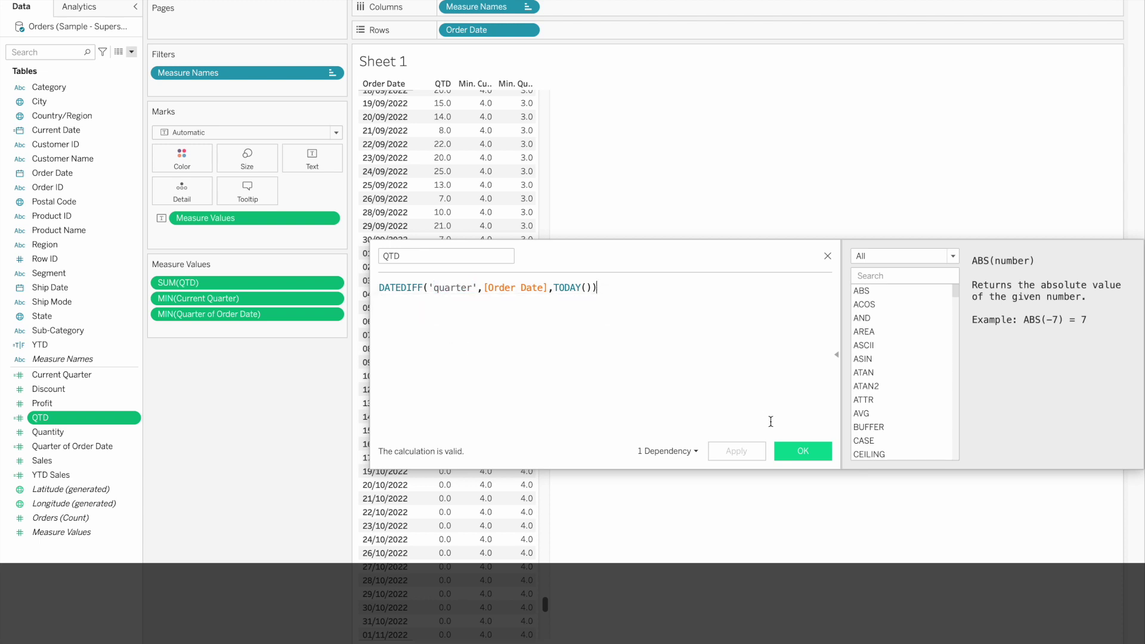
click(803, 451)
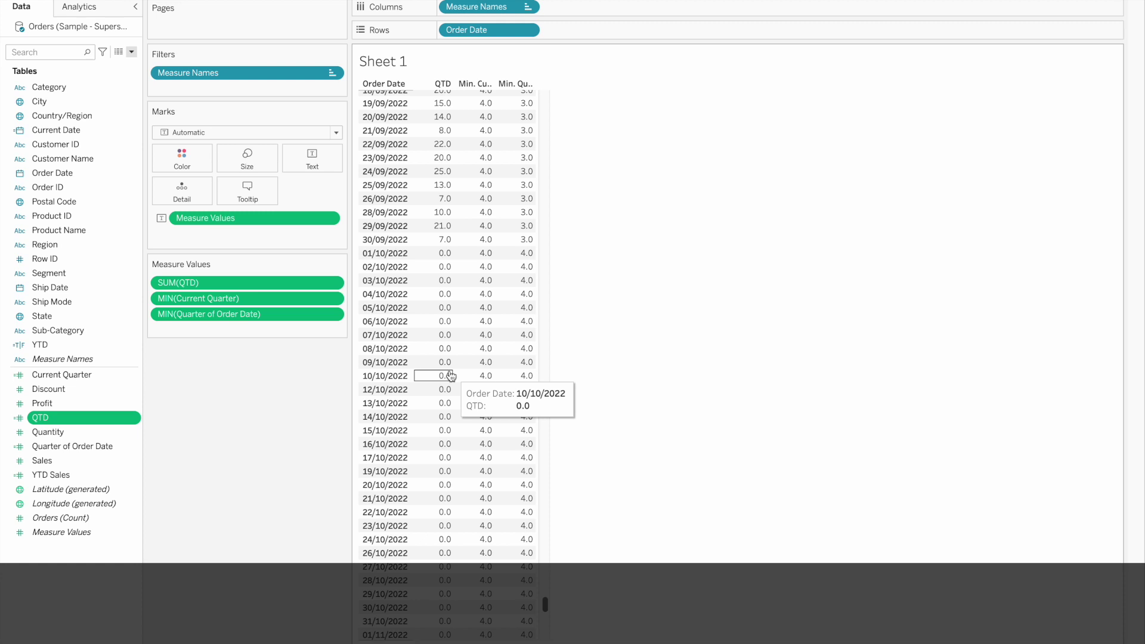
Check the QTD values for the fourth-quarter order dates through the end of December 2022.
scroll(450, 375, down, 3)
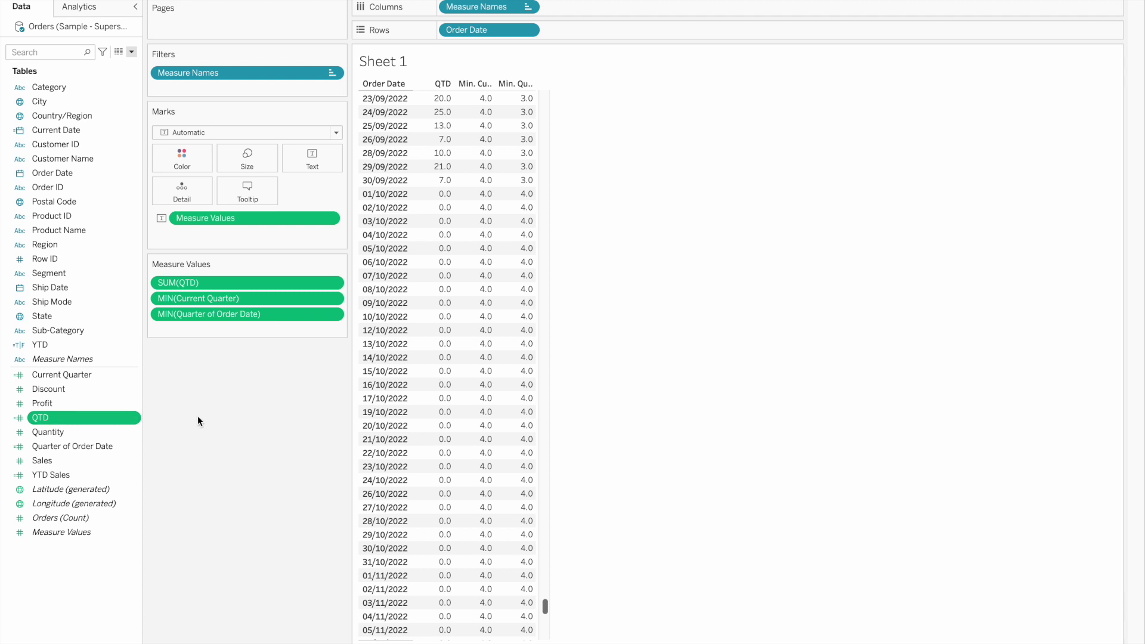
right_click(100, 420)
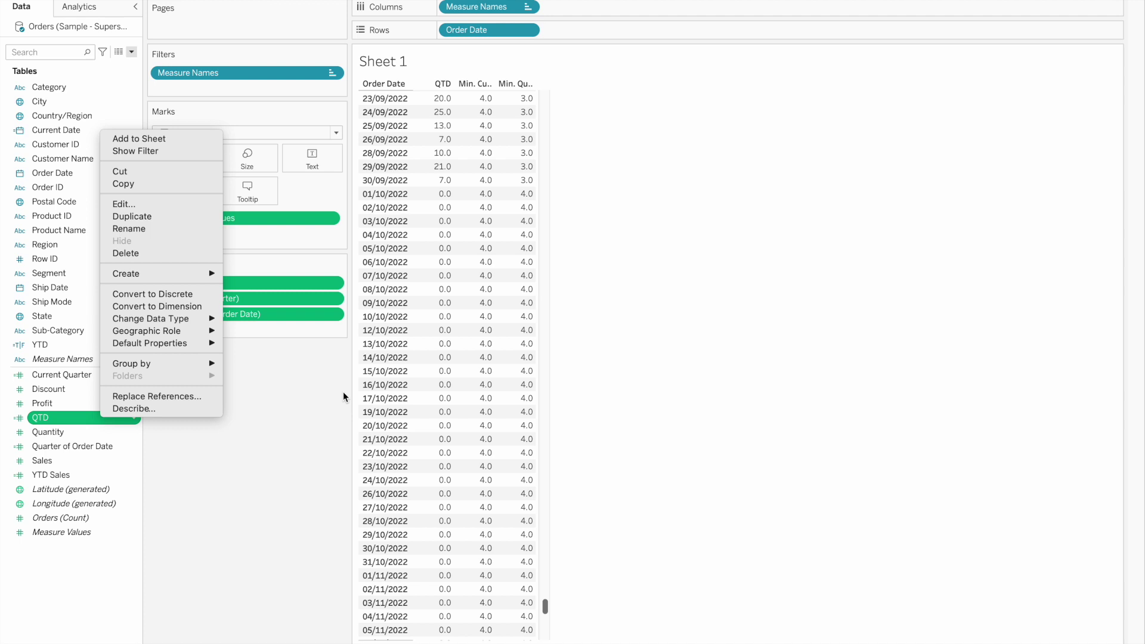
click(324, 420)
scroll(438, 457, down, 6)
scroll(439, 457, down, 10)
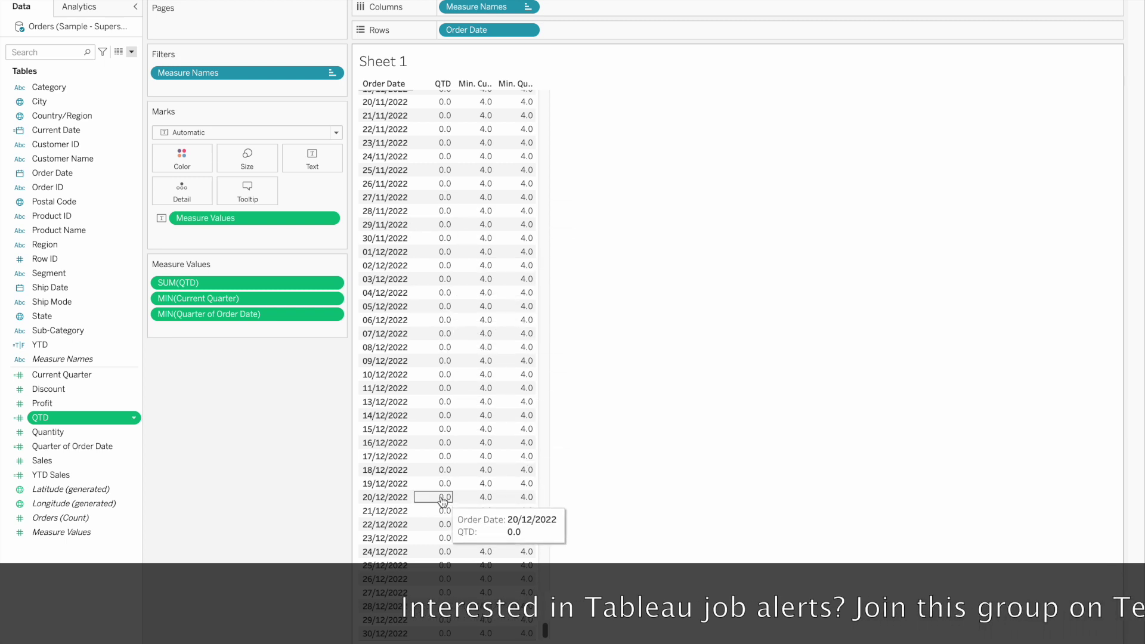
Extend the QTD formula to DATEDIFF('quarter',[Order Date],TODAY())=0 and [Order Date]<=TODAY().
right_click(89, 418)
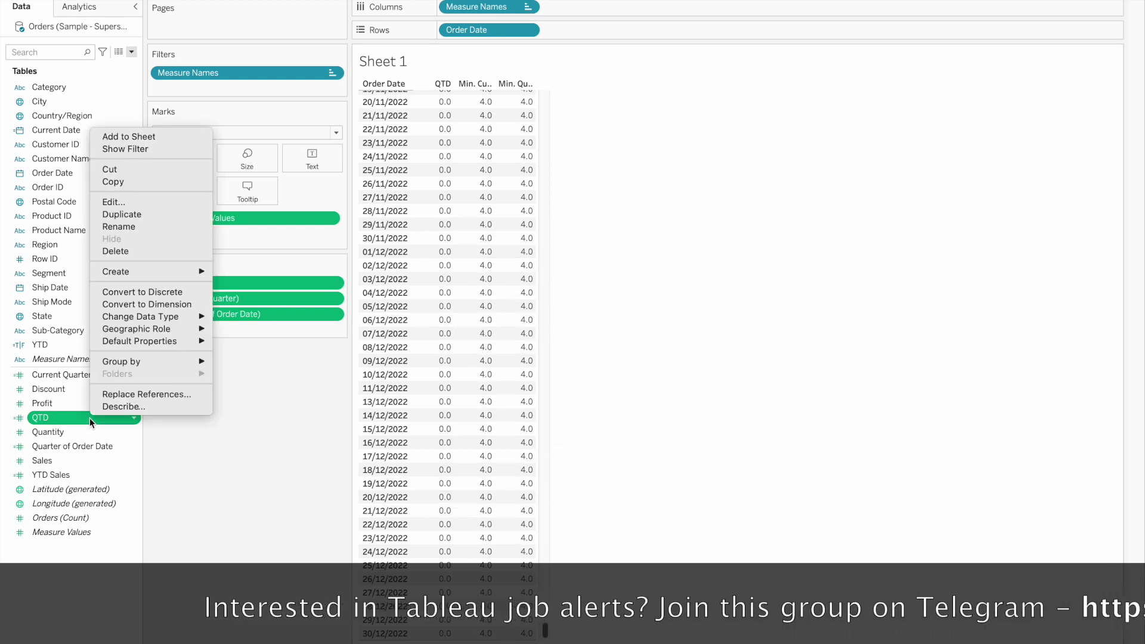
click(131, 201)
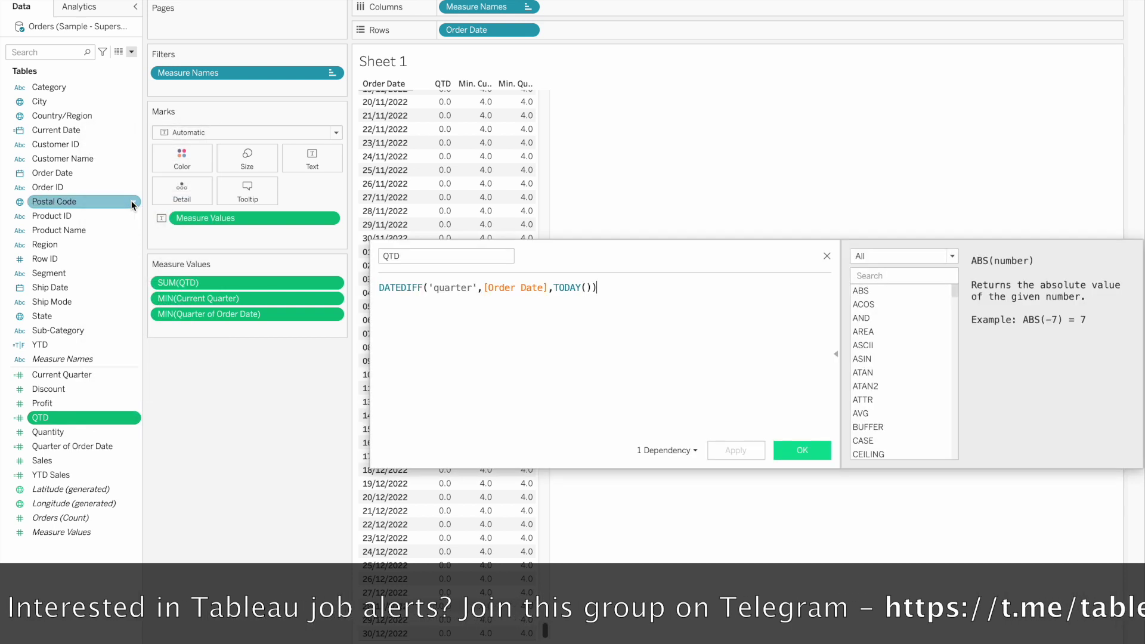
text(=0)
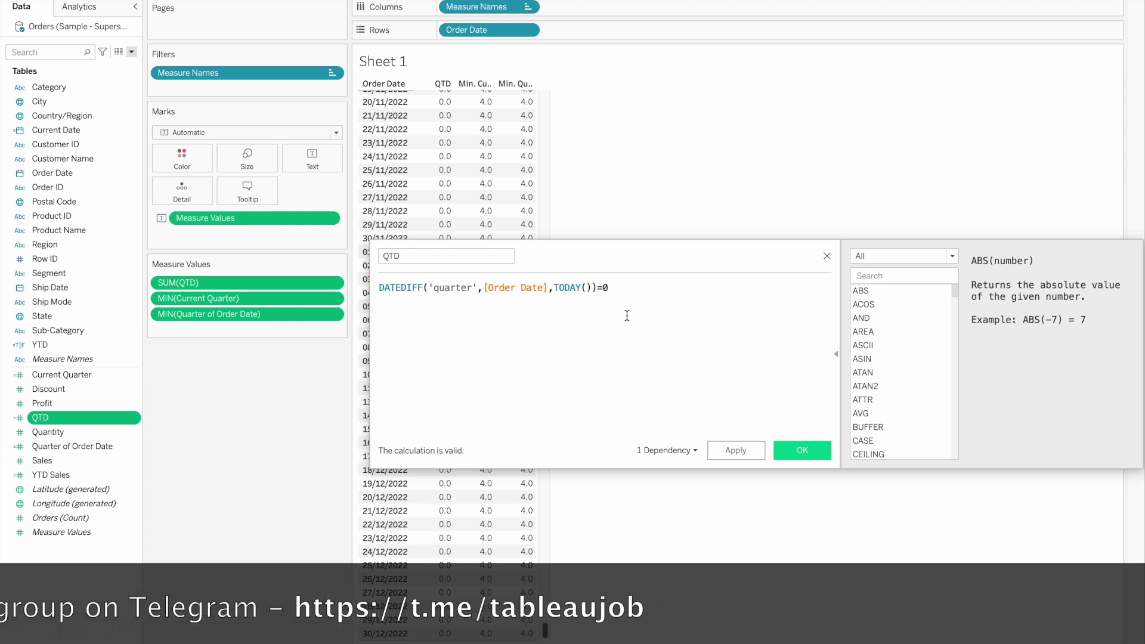
text(and)
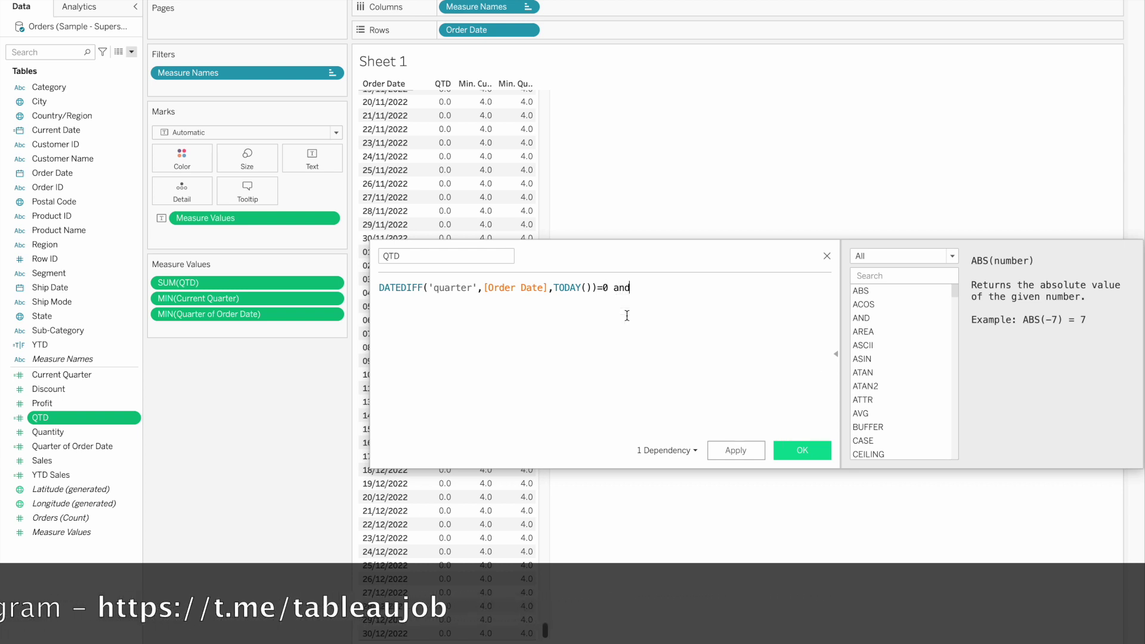
text( ord)
key(Return)
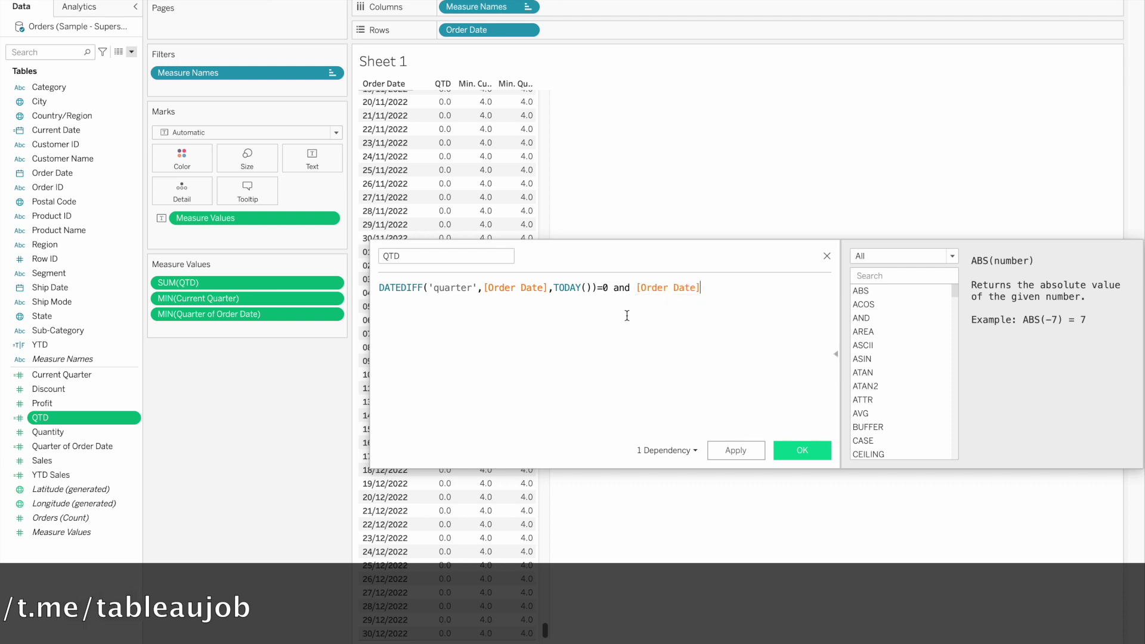
text(<=tod)
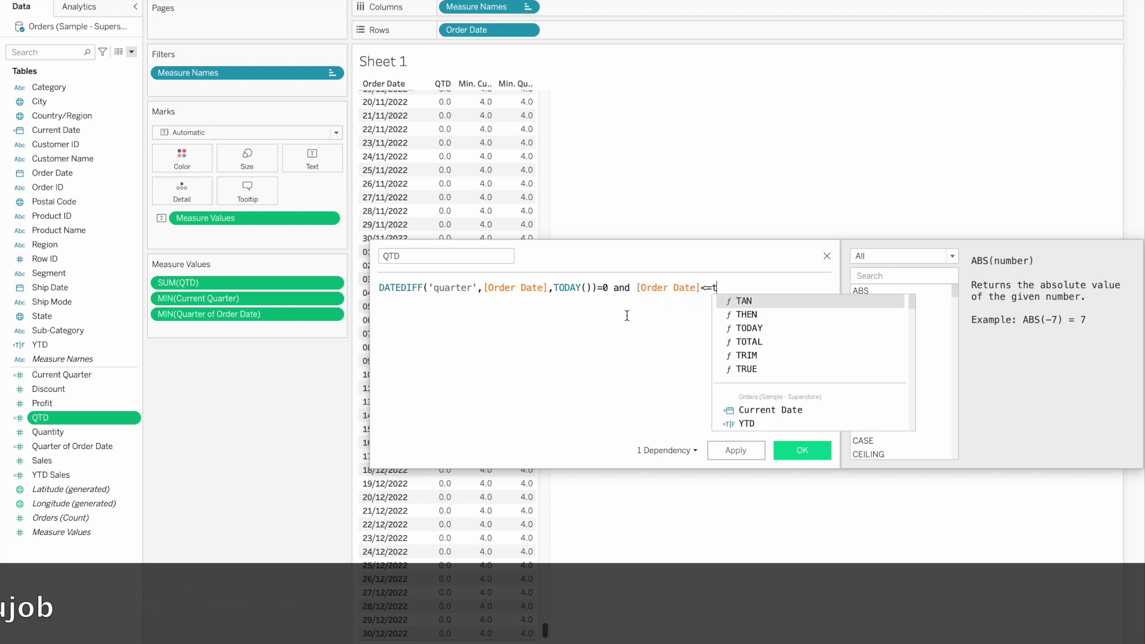
key(Return)
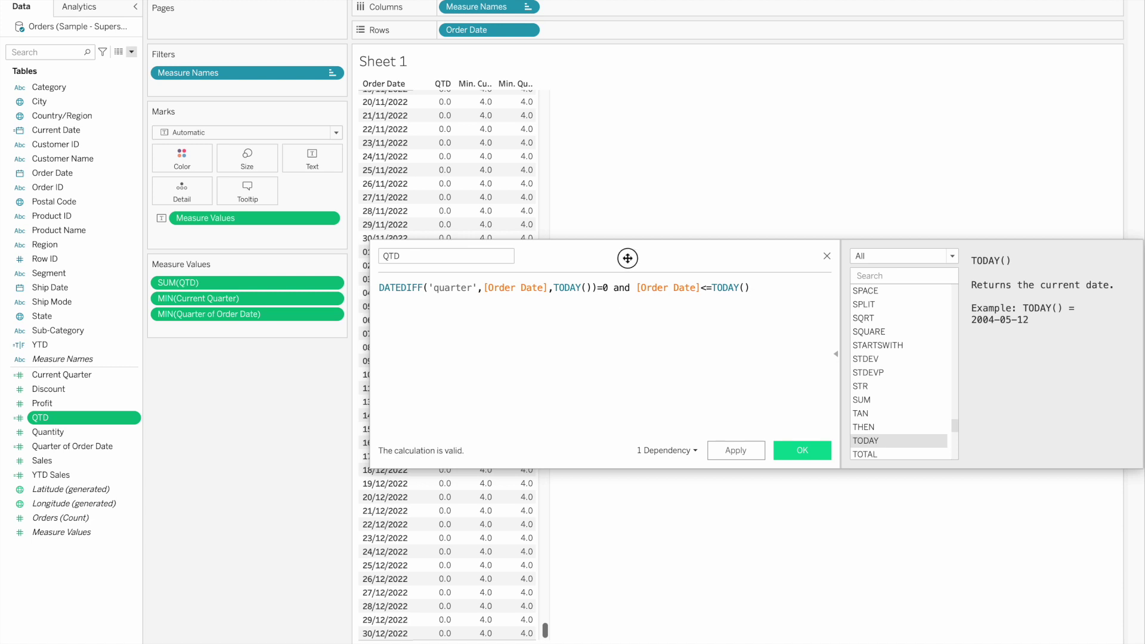
Review both conditions of the QTD formula against the table's QTD values for the order dates from July to October 2022.
drag(628, 258, 663, 84)
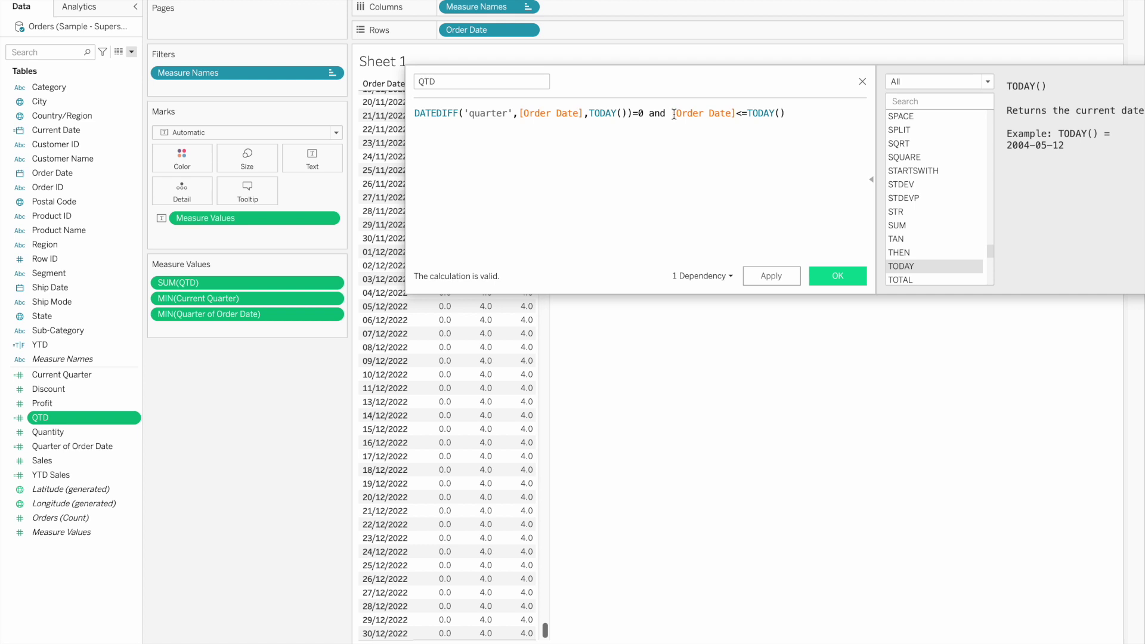
drag(674, 114, 757, 118)
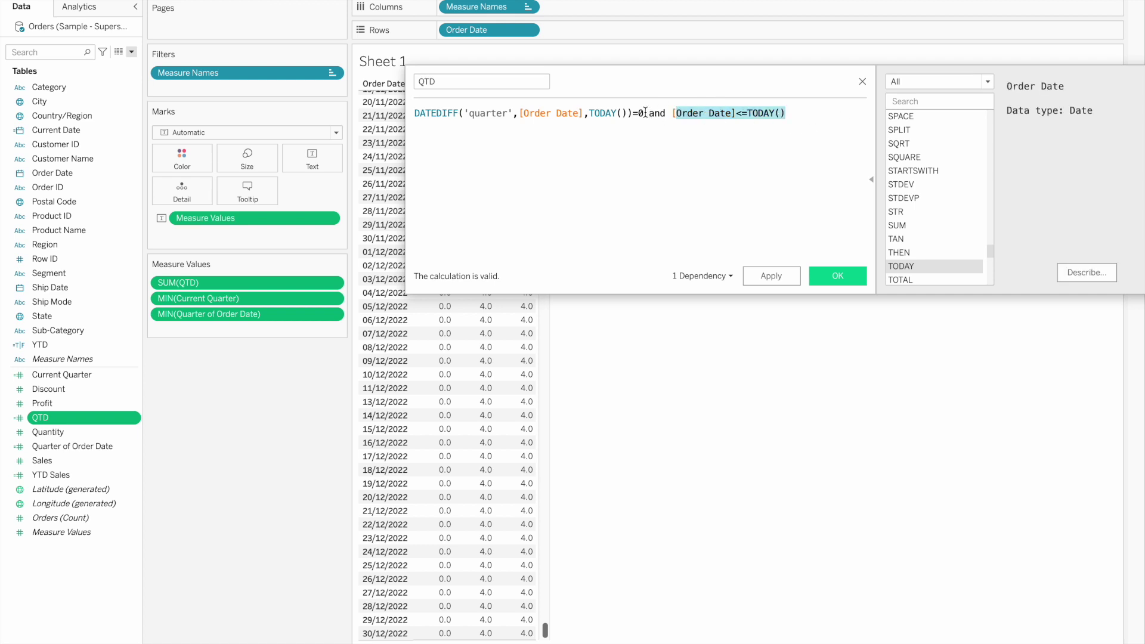
drag(644, 112, 593, 111)
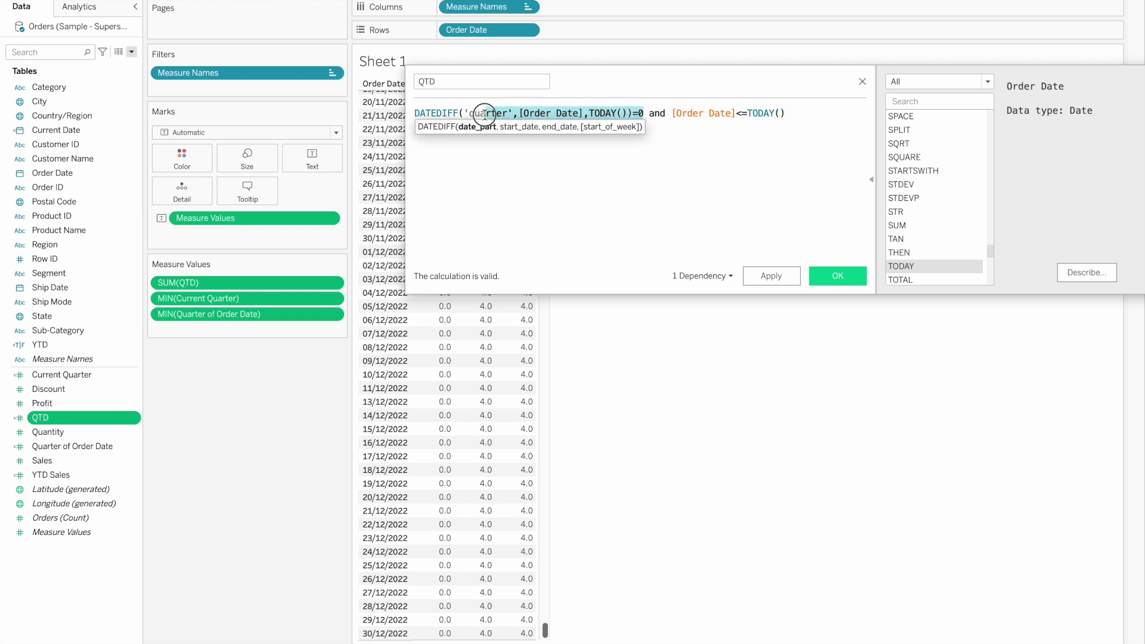
drag(462, 113, 413, 112)
click(563, 153)
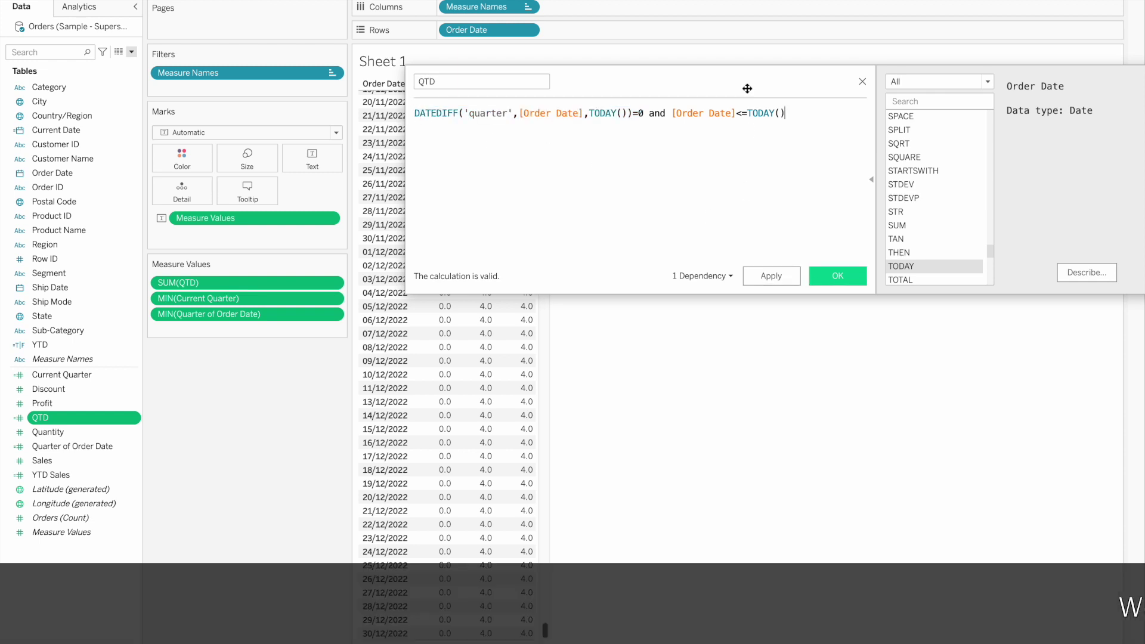
drag(743, 82, 833, 50)
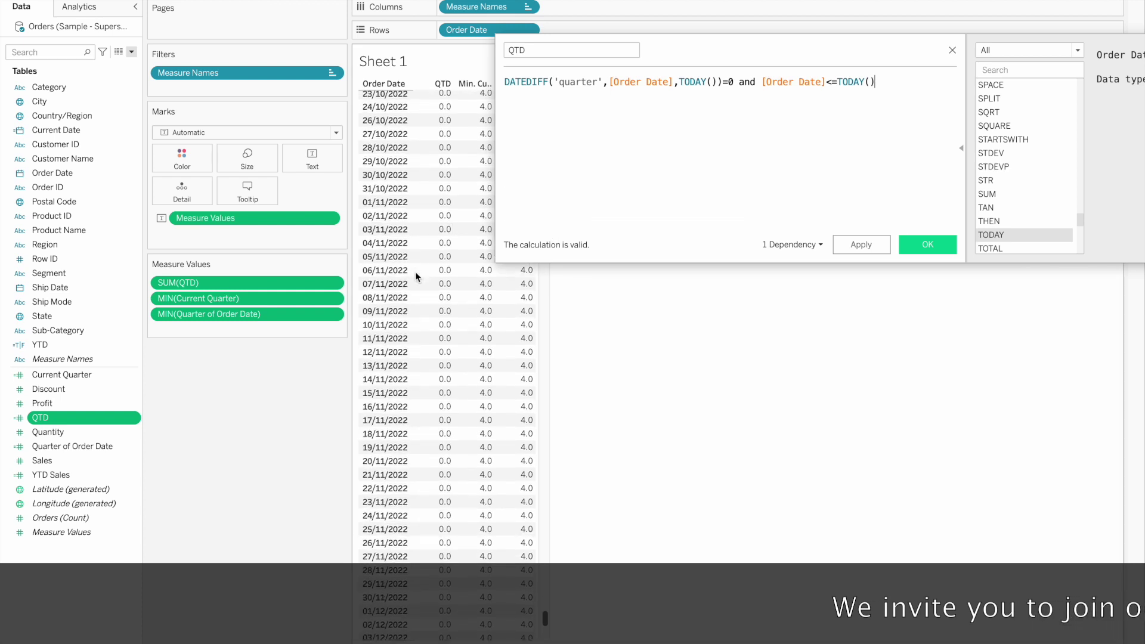
scroll(415, 271, up, 20)
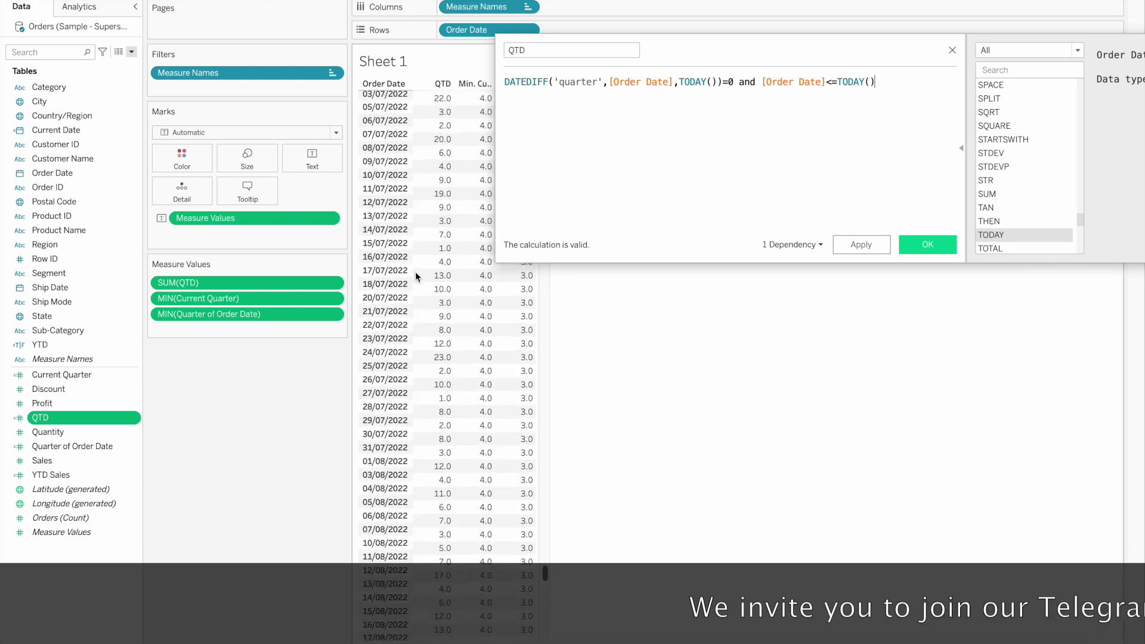
scroll(415, 271, down, 10)
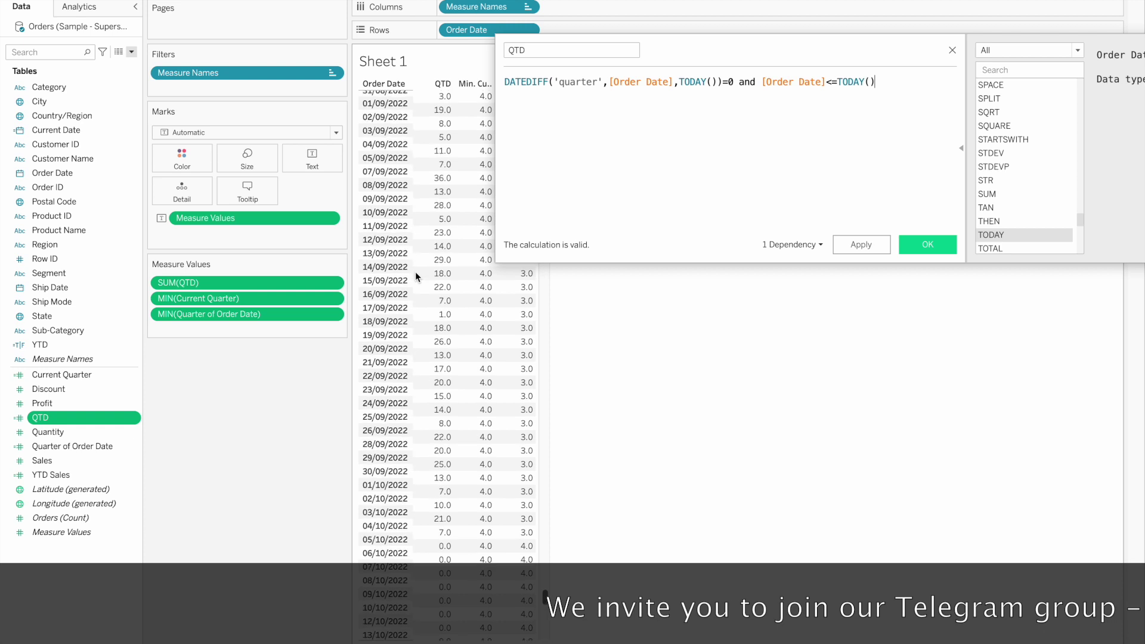
scroll(415, 271, down, 5)
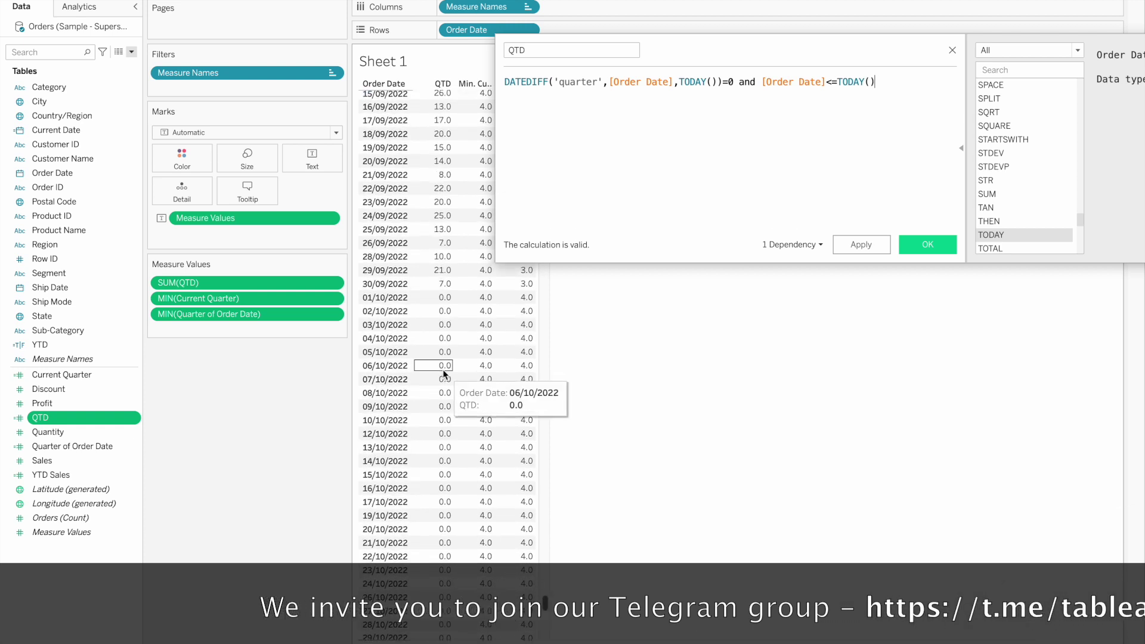
Save the QTD formula and replace the SUM(QTD) measure with the QTD field placed after Order Date on Rows.
click(868, 245)
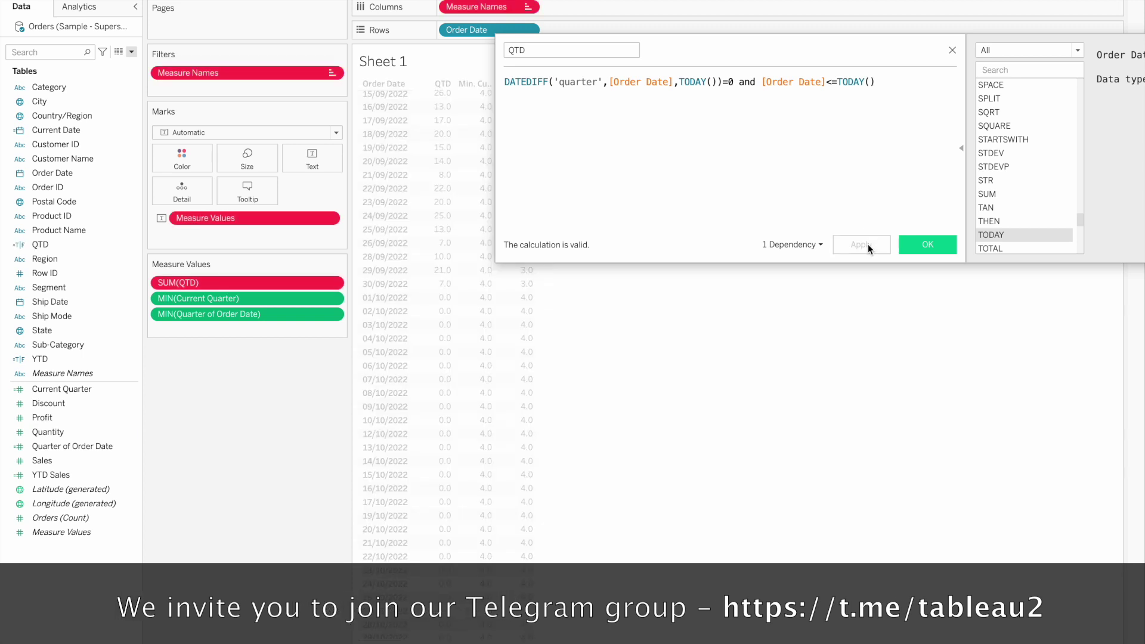
click(927, 244)
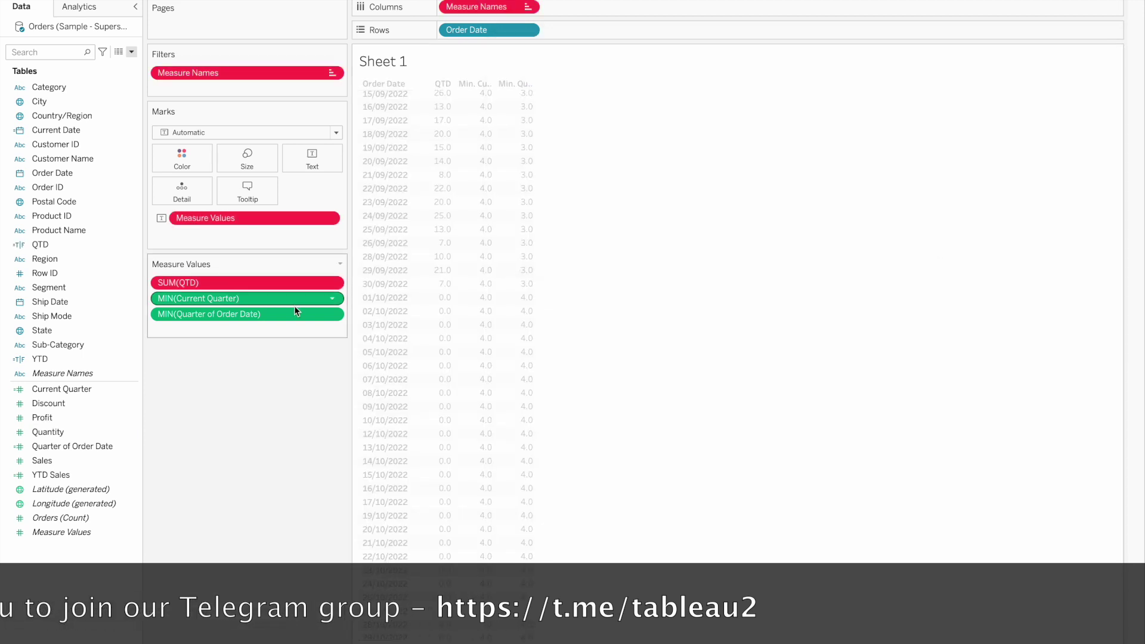
drag(198, 285, 188, 428)
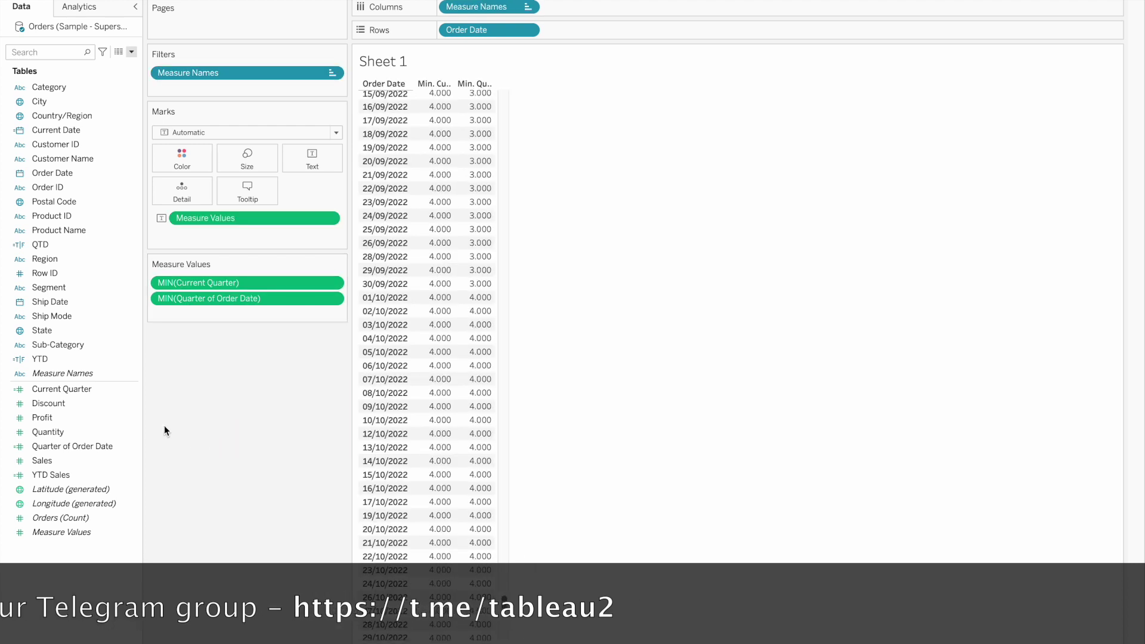
click(47, 245)
drag(47, 245, 591, 29)
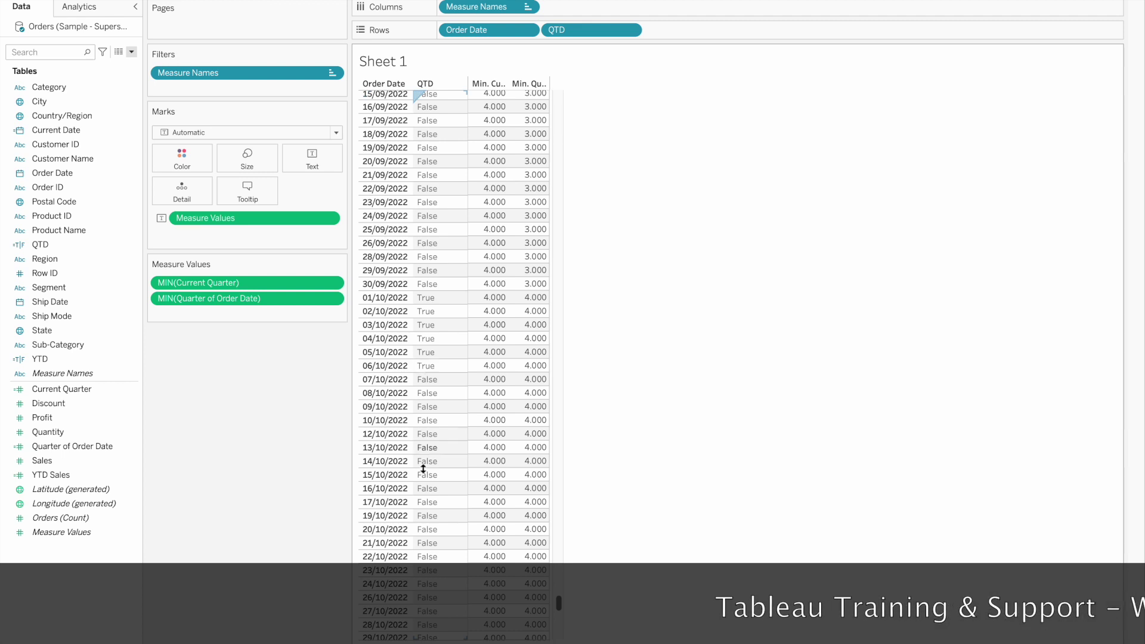
scroll(424, 475, down, 4)
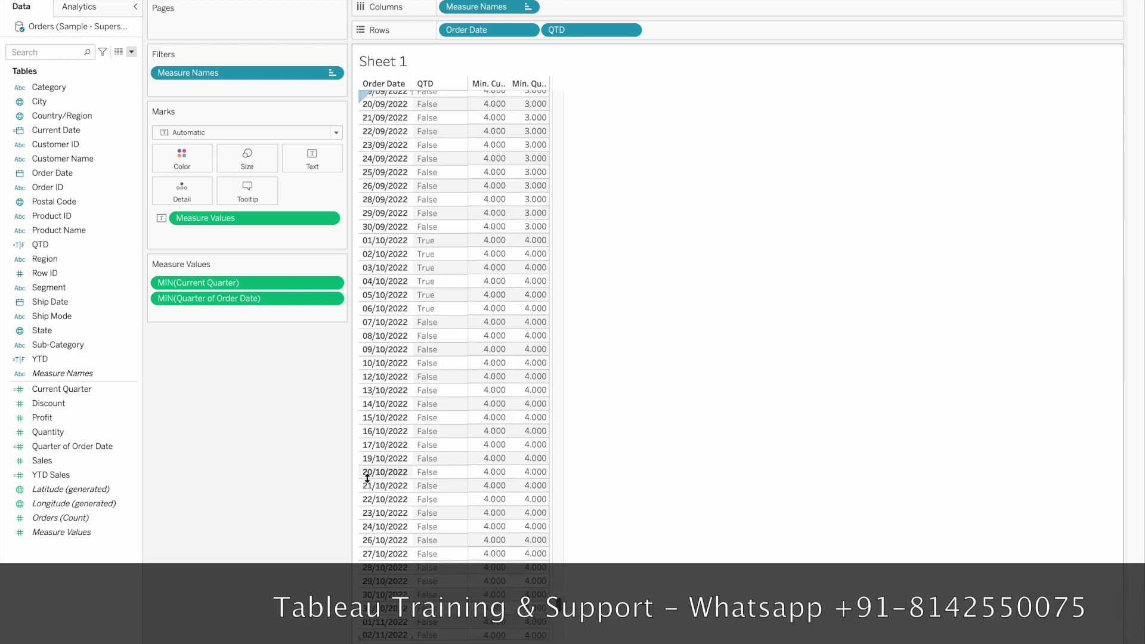
scroll(367, 477, down, 5)
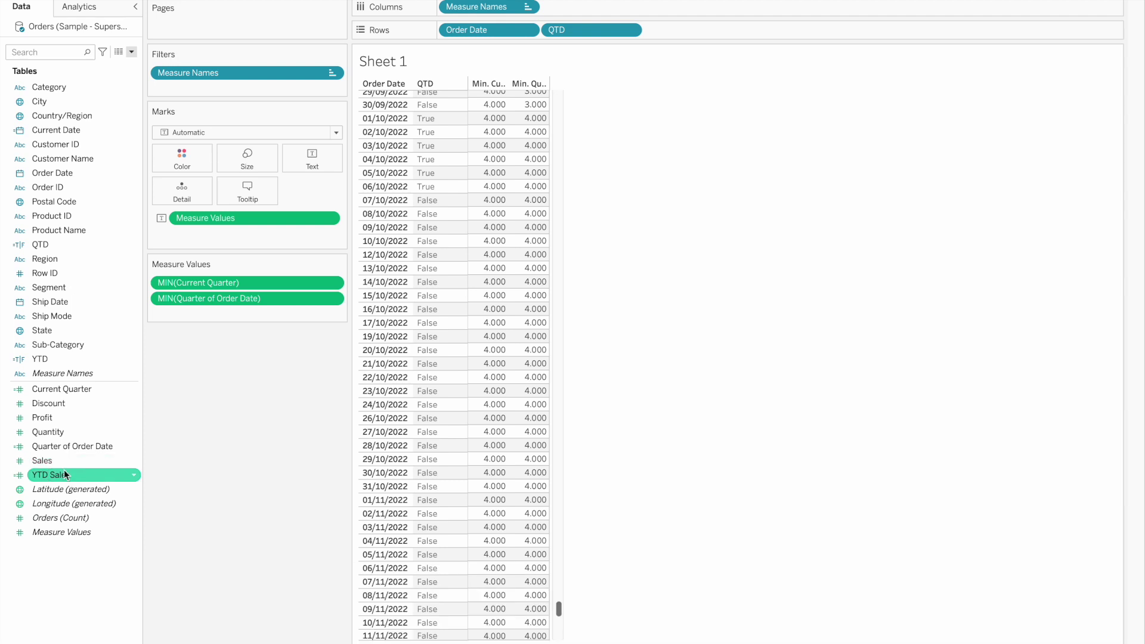
Review the YTD Sales formula, including its YTD condition, and close it without editing.
right_click(63, 470)
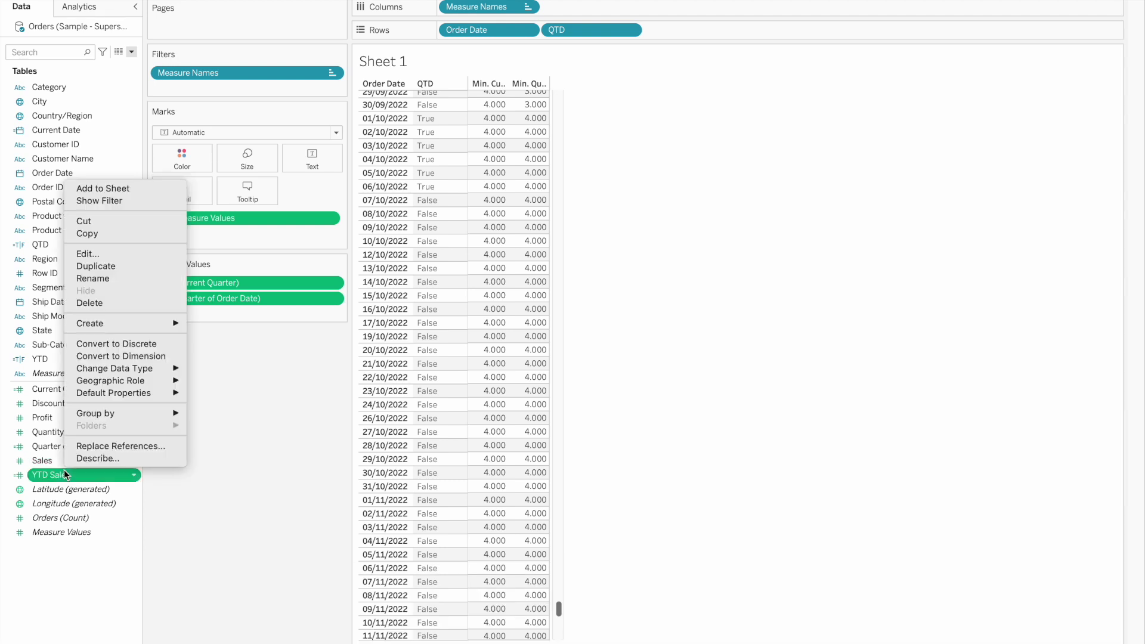
click(106, 252)
click(413, 84)
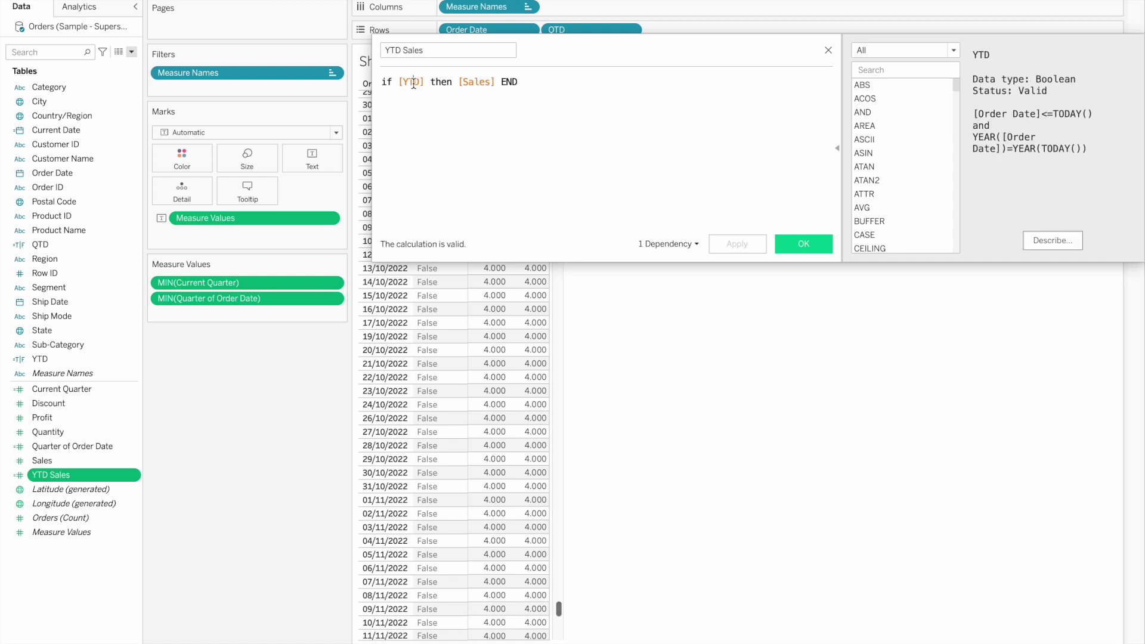
click(548, 100)
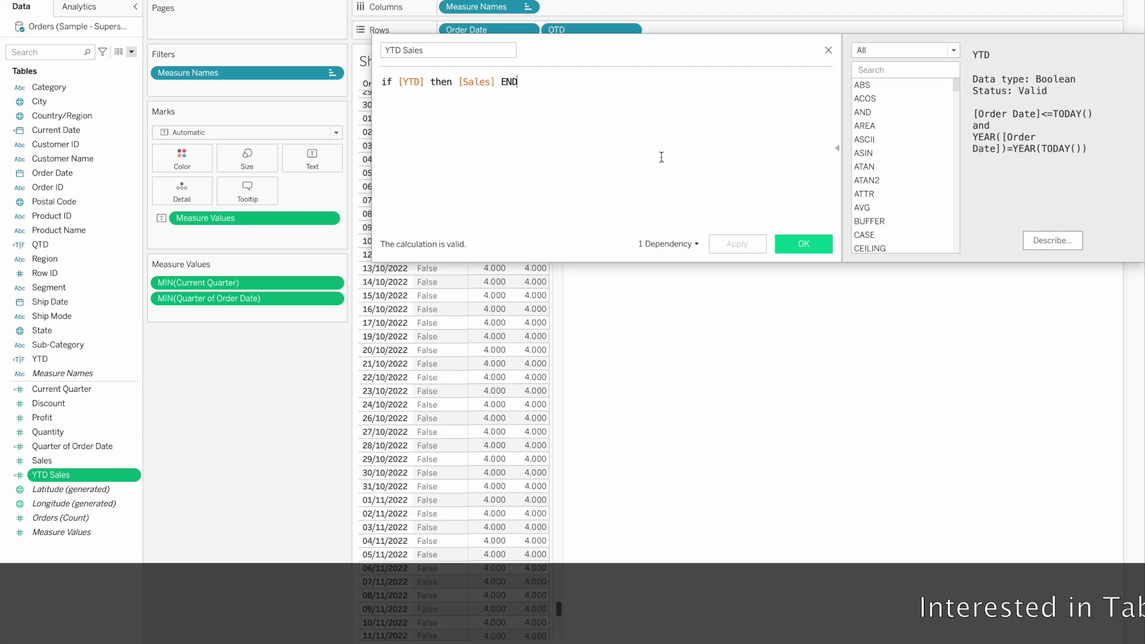
click(796, 242)
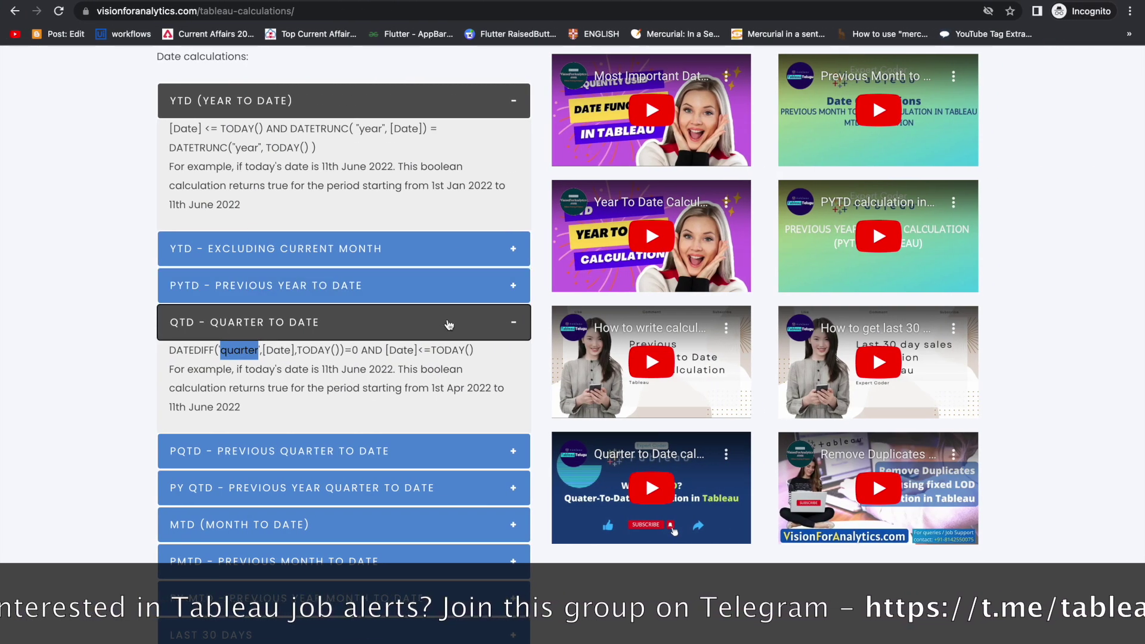
On the visionforanalytics.com Tableau calculations page, collapse the QTD section and open the PQTD - Previous Quarter to Date section.
click(449, 323)
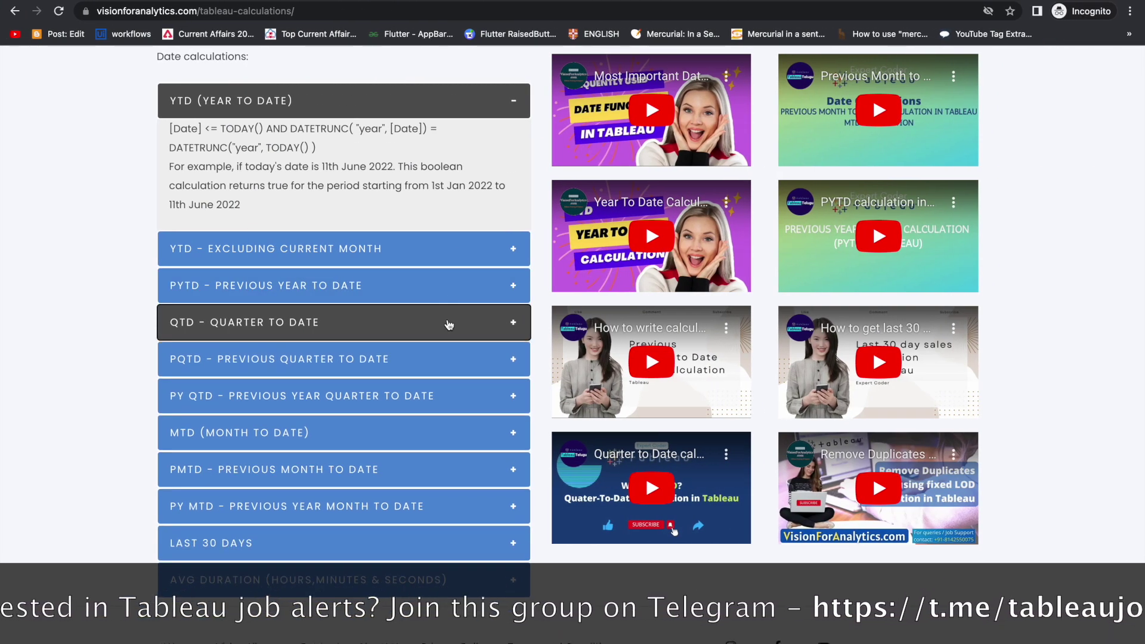
scroll(448, 322, down, 1)
click(367, 374)
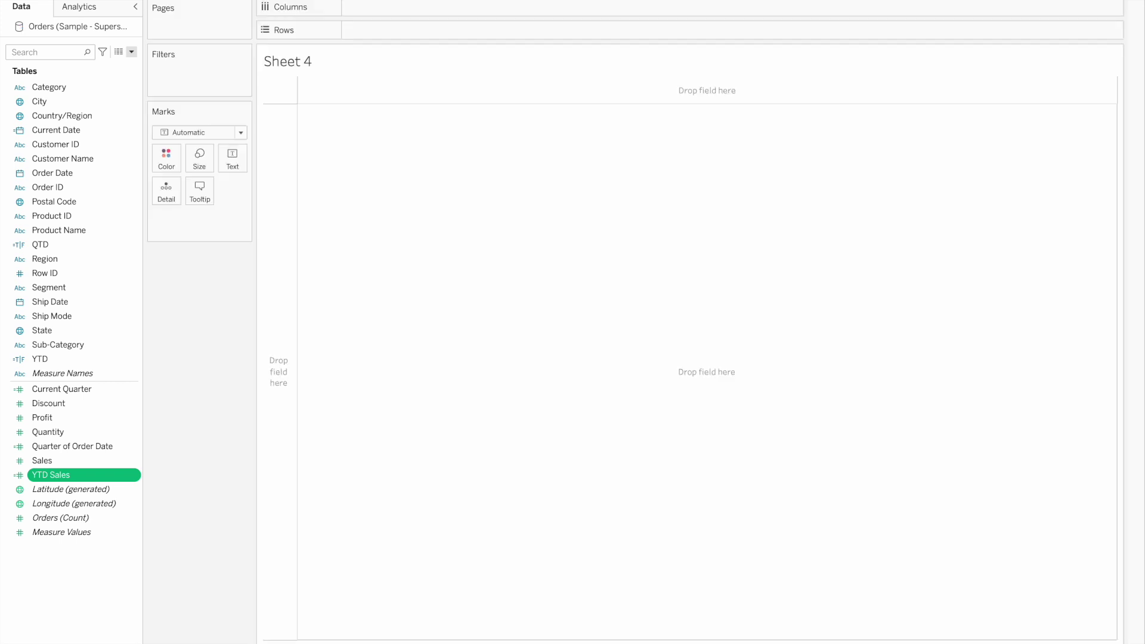
Start a new calculated field on Sheet 4 and name it Datetrunc.
click(132, 53)
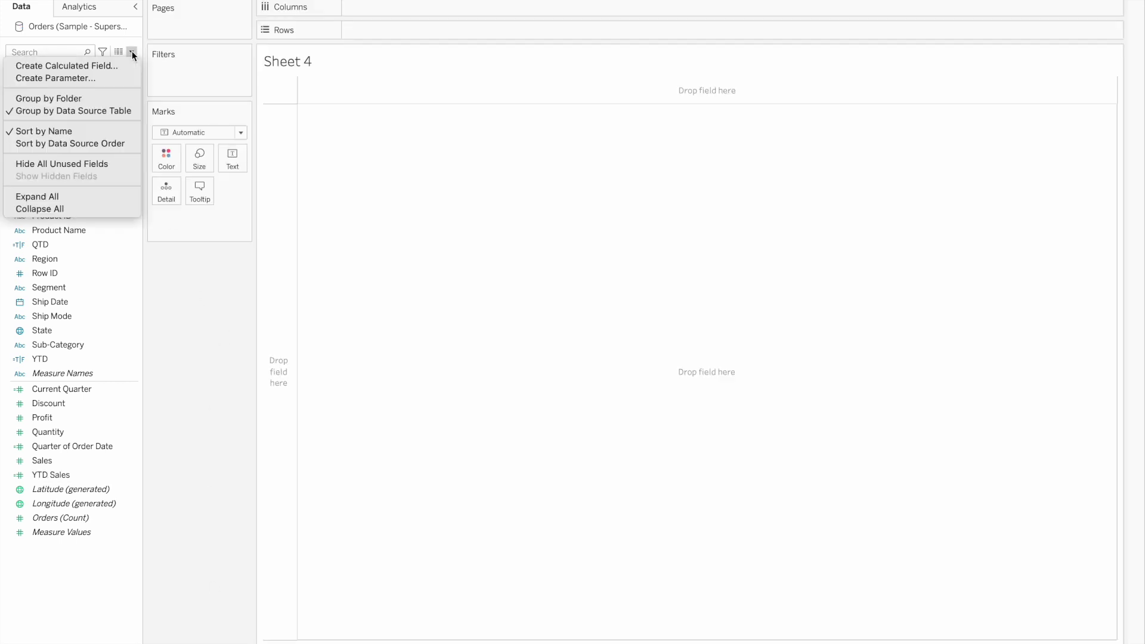
click(107, 67)
text(Date)
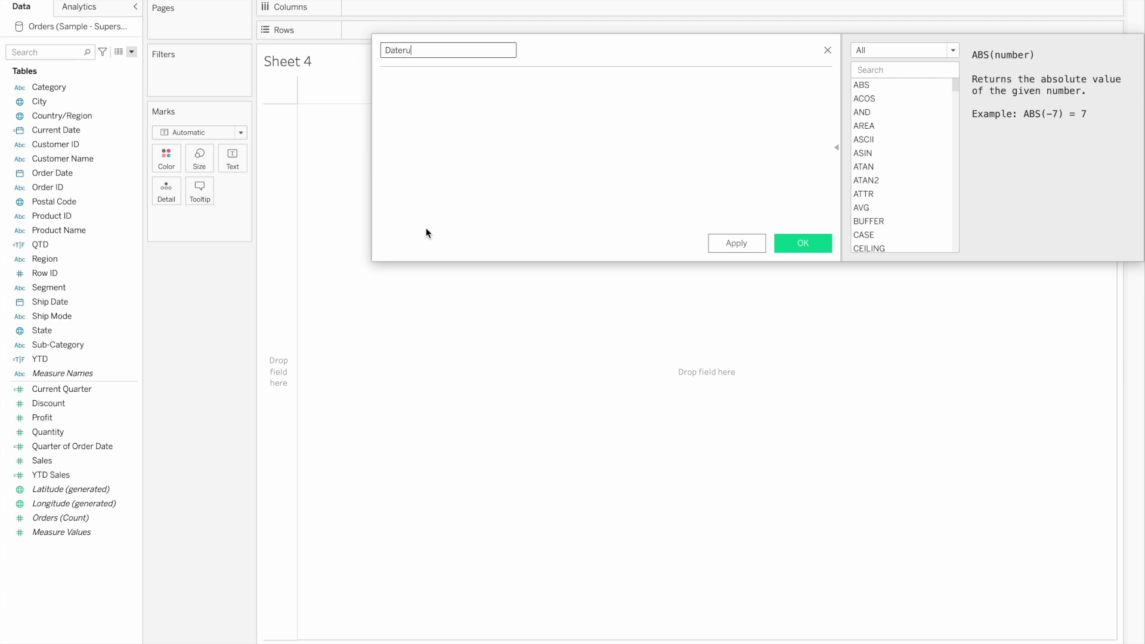
text(trunc)
Enter DATETRUNC('month',[Order Date]) as the Datetrunc formula and save the field.
click(448, 153)
text(date)
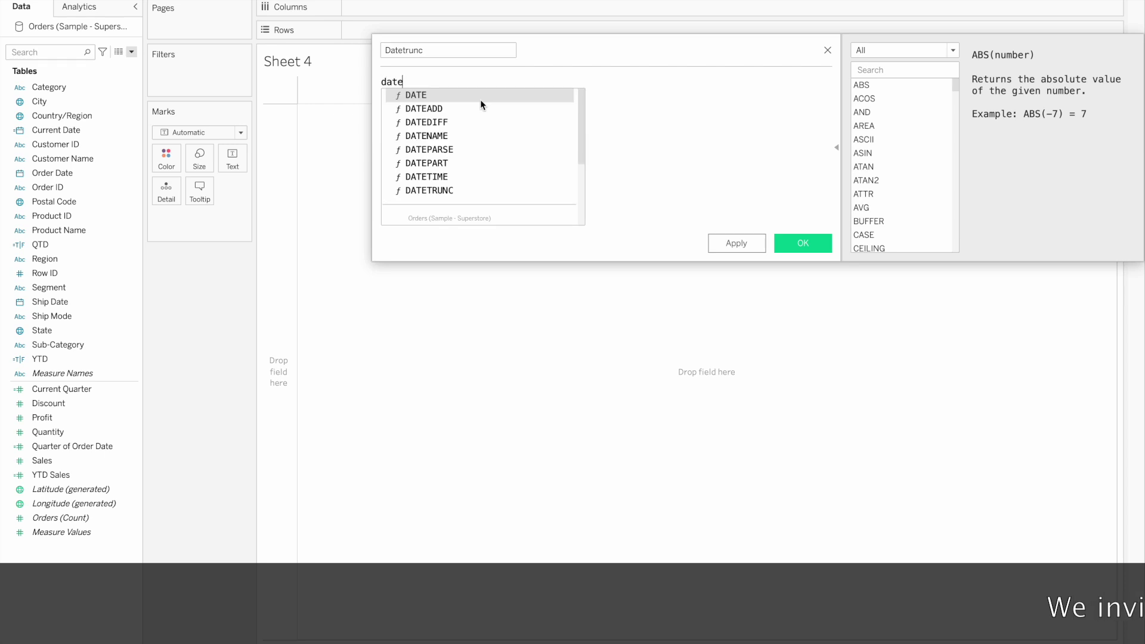
text(tru)
key(Return)
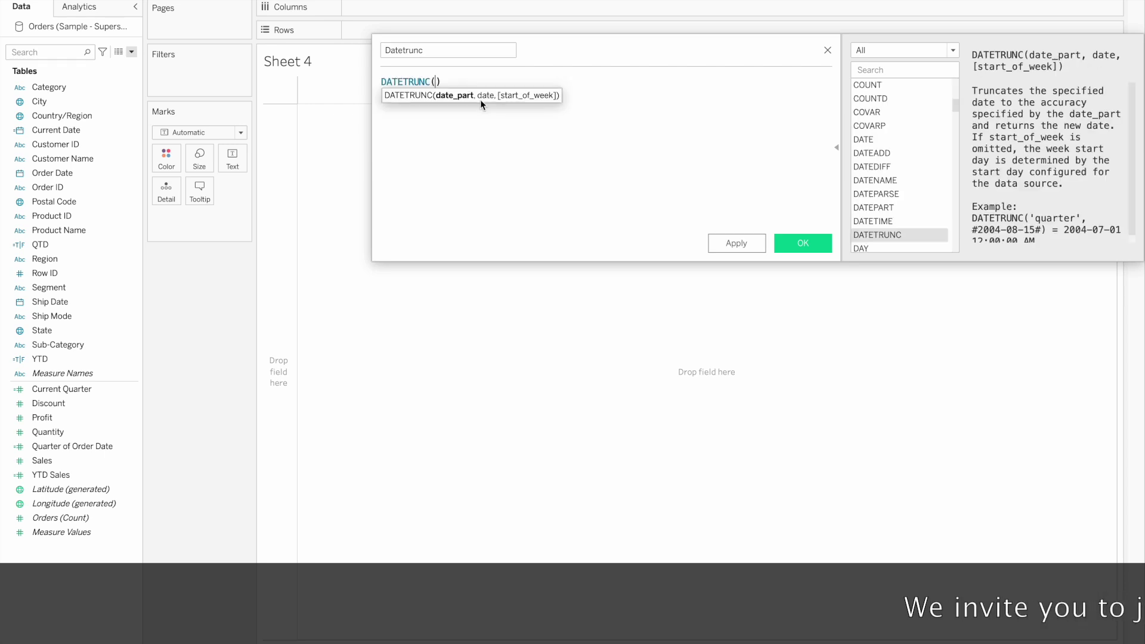
text('mo)
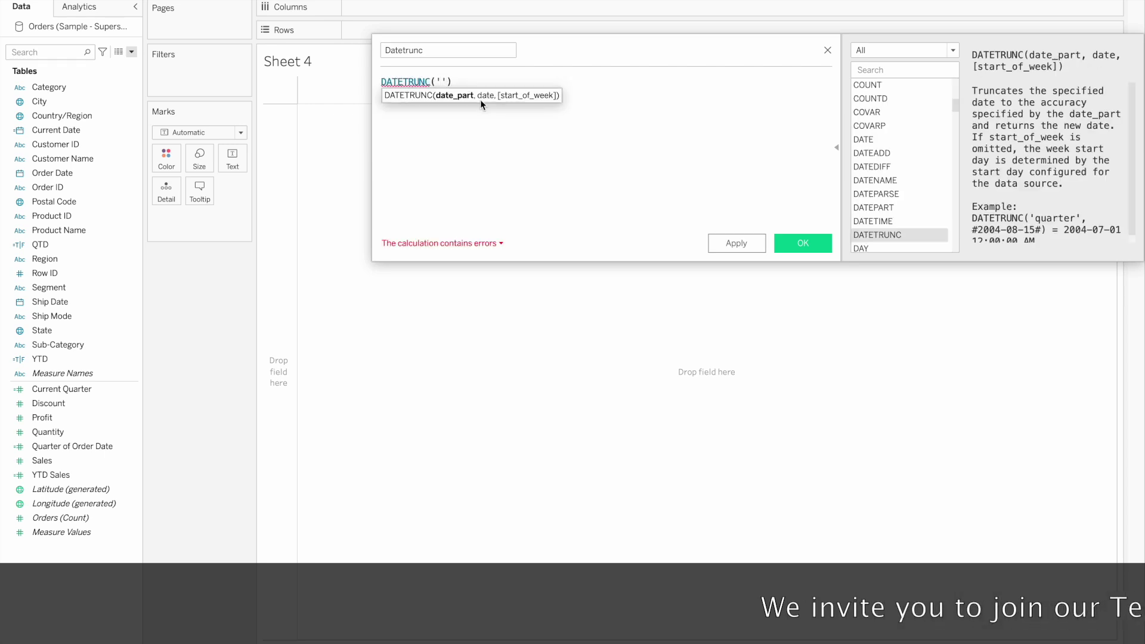
text(nth',)
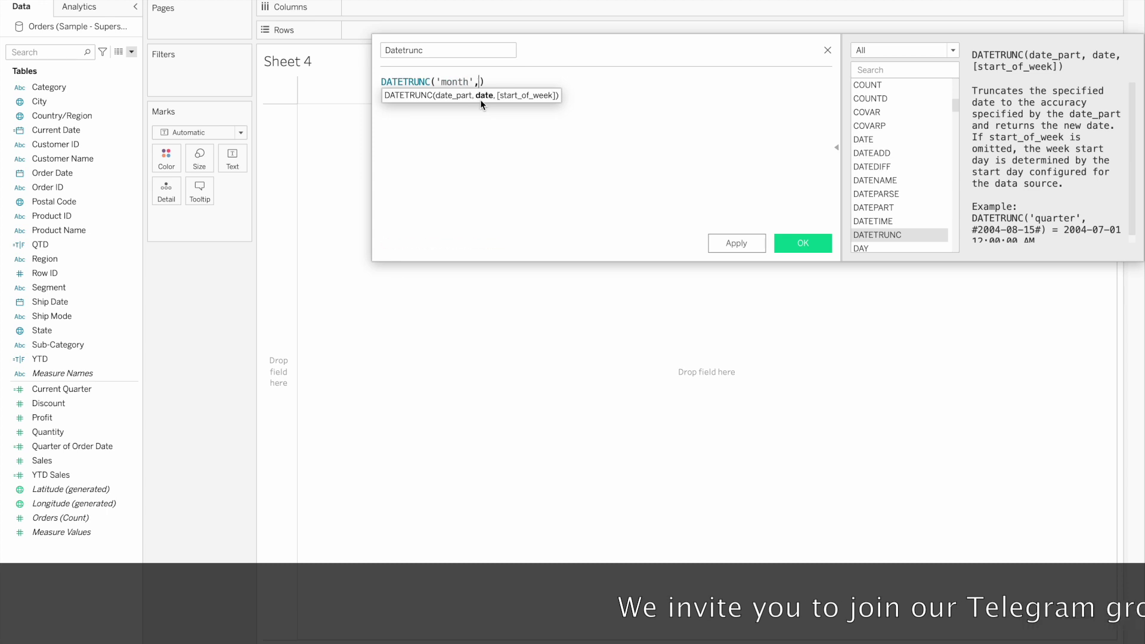
text(ord)
key(Return)
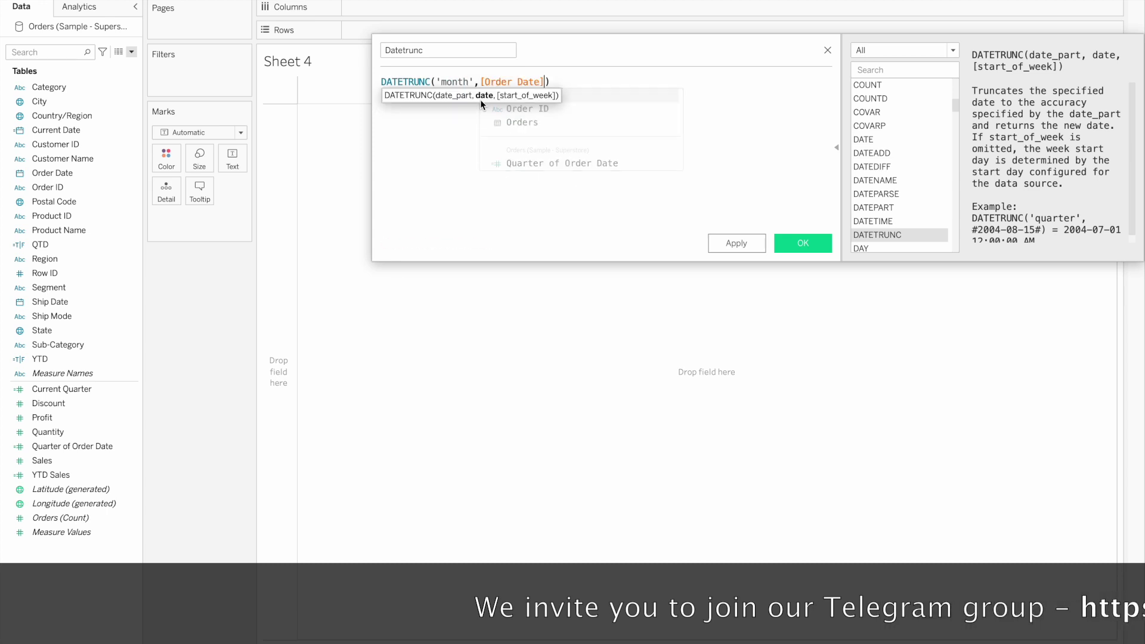
click(799, 242)
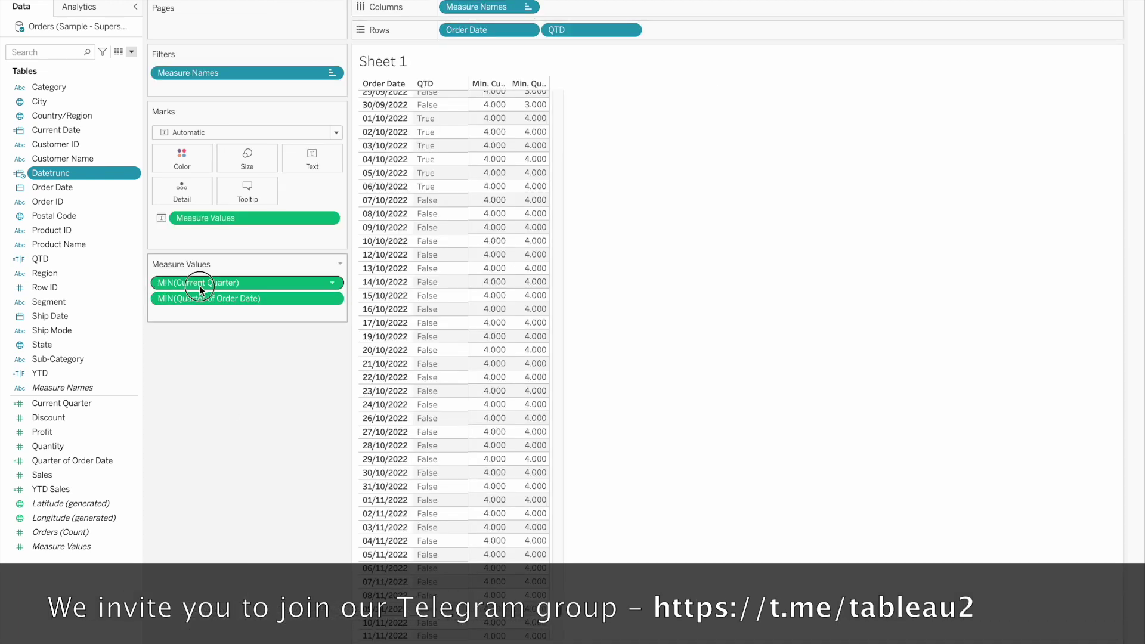
Clear the measure values and QTD from the Sheet 1 table and add Datetrunc beside Order Date on the rows.
drag(199, 285, 201, 421)
drag(263, 218, 239, 471)
drag(589, 27, 359, 311)
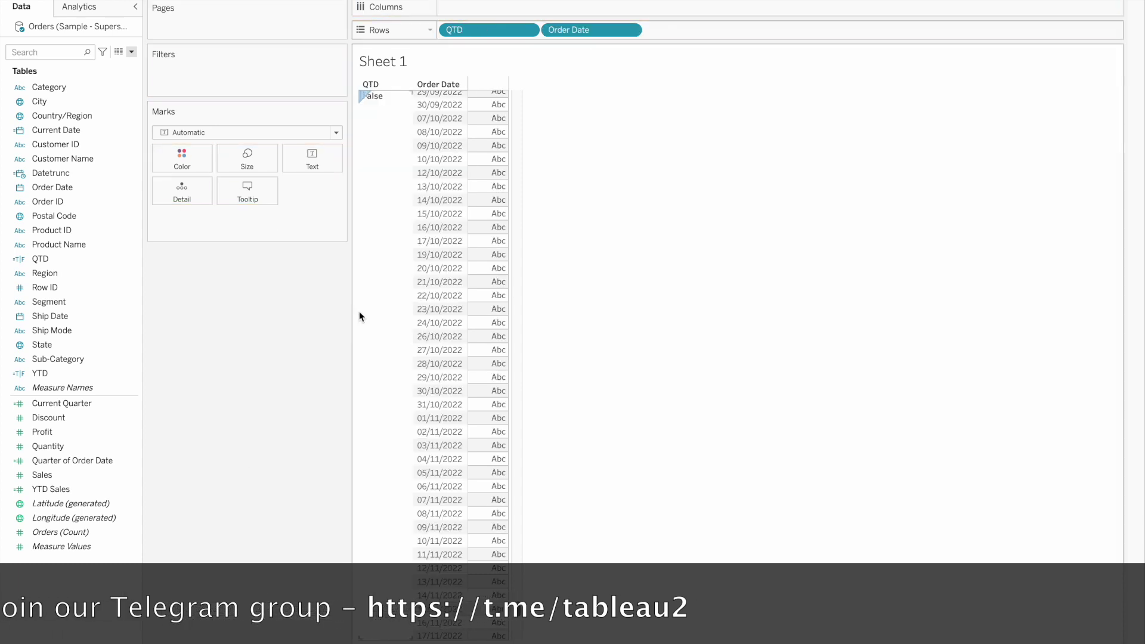
drag(76, 173, 742, 28)
drag(557, 31, 266, 345)
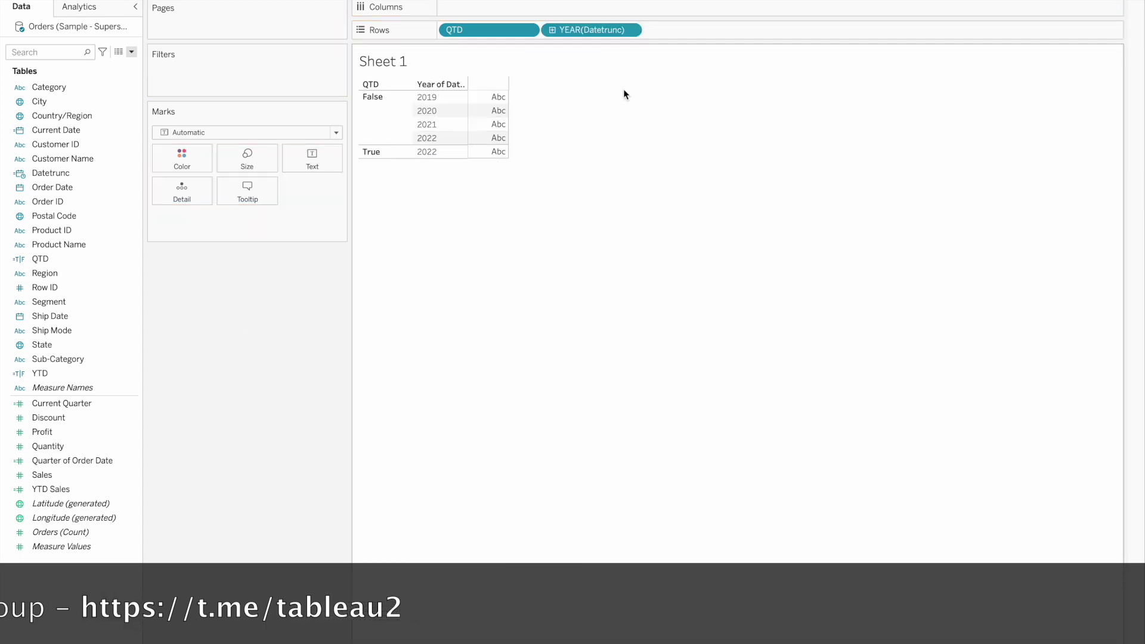
key(ctrl+z)
drag(464, 30, 281, 304)
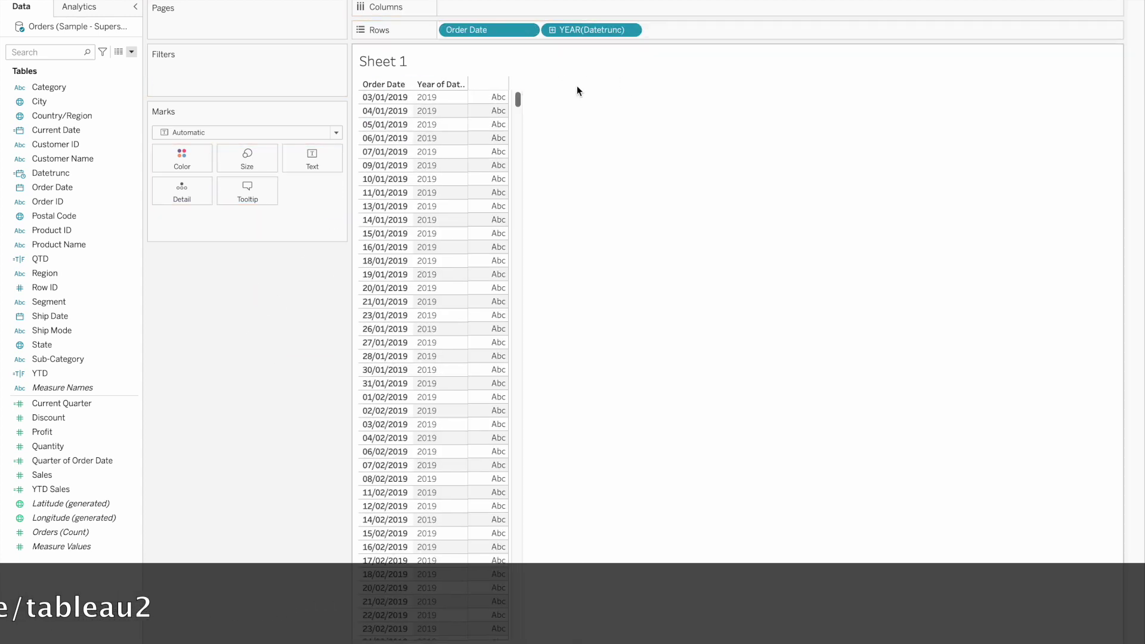
Display Datetrunc on the rows as a discrete exact date.
right_click(596, 35)
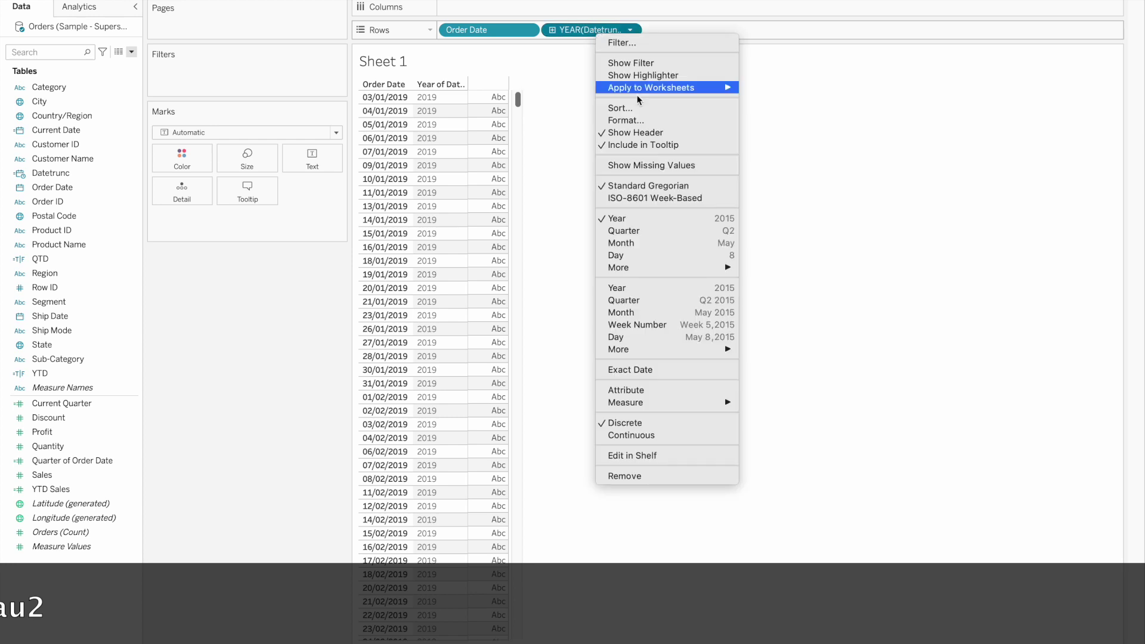
click(643, 370)
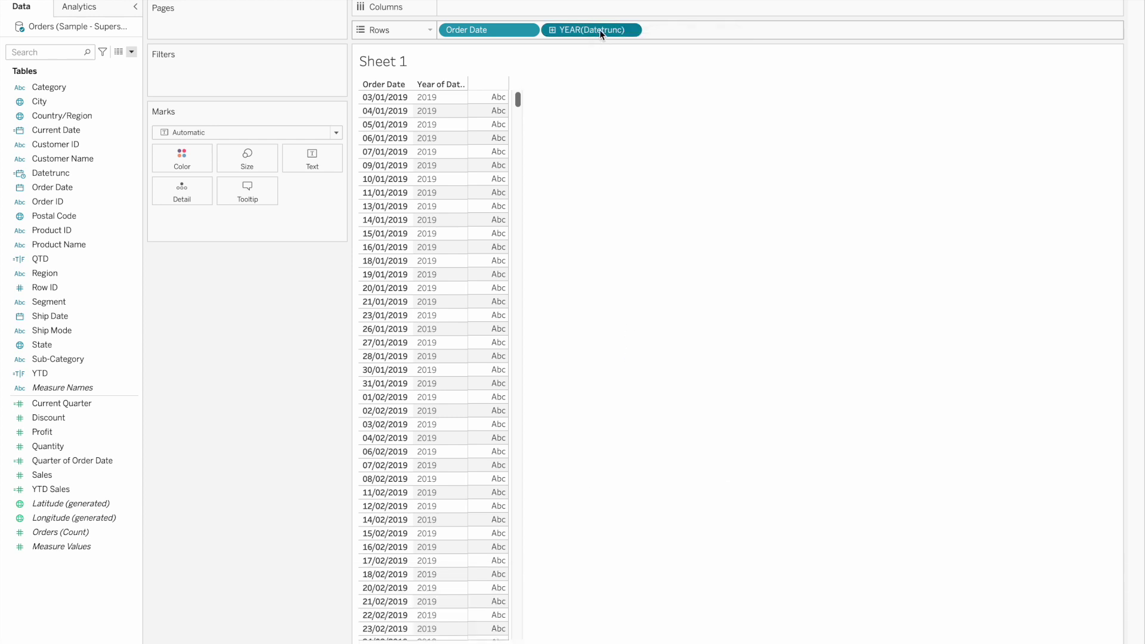
click(633, 30)
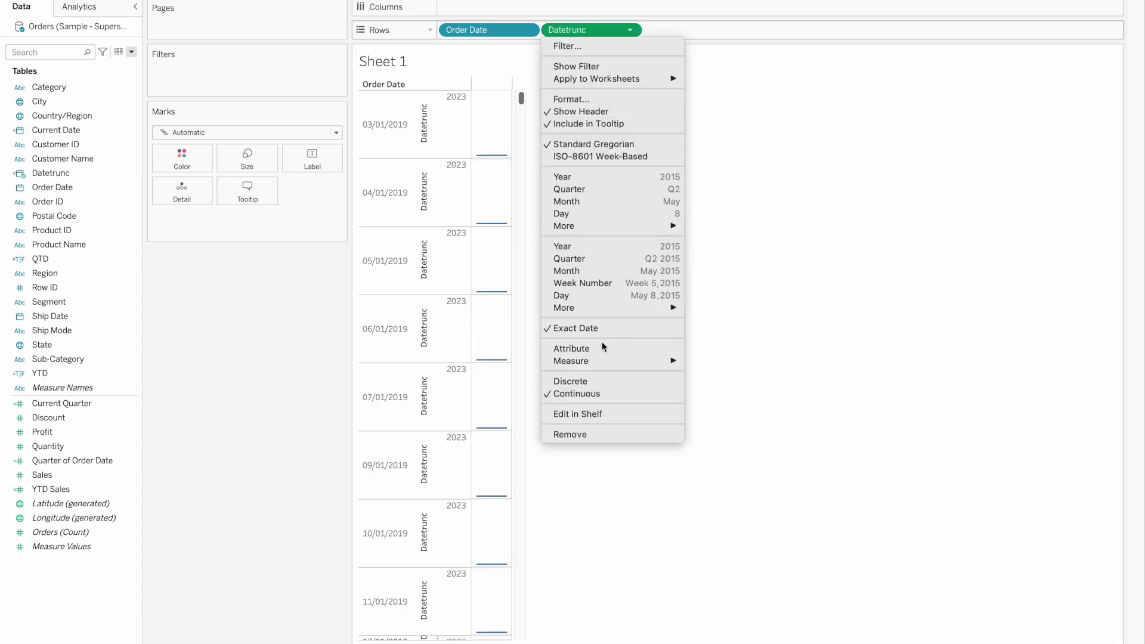
click(587, 380)
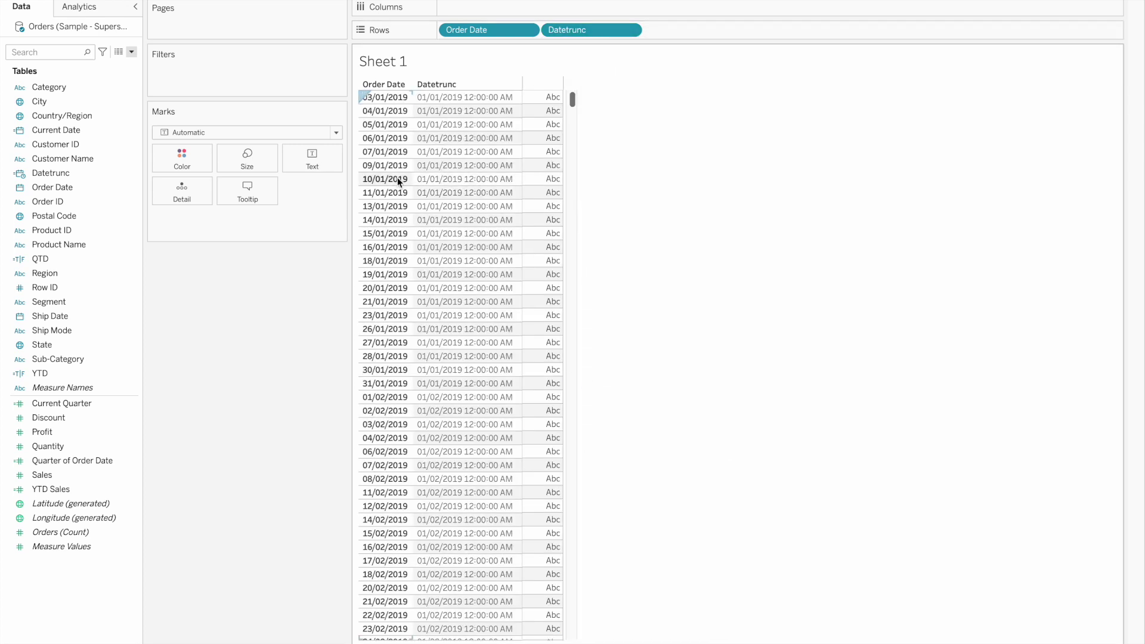
Open the Datetrunc calculation for editing and move its editor clear of the Order Date and Datetrunc columns.
right_click(88, 173)
click(121, 248)
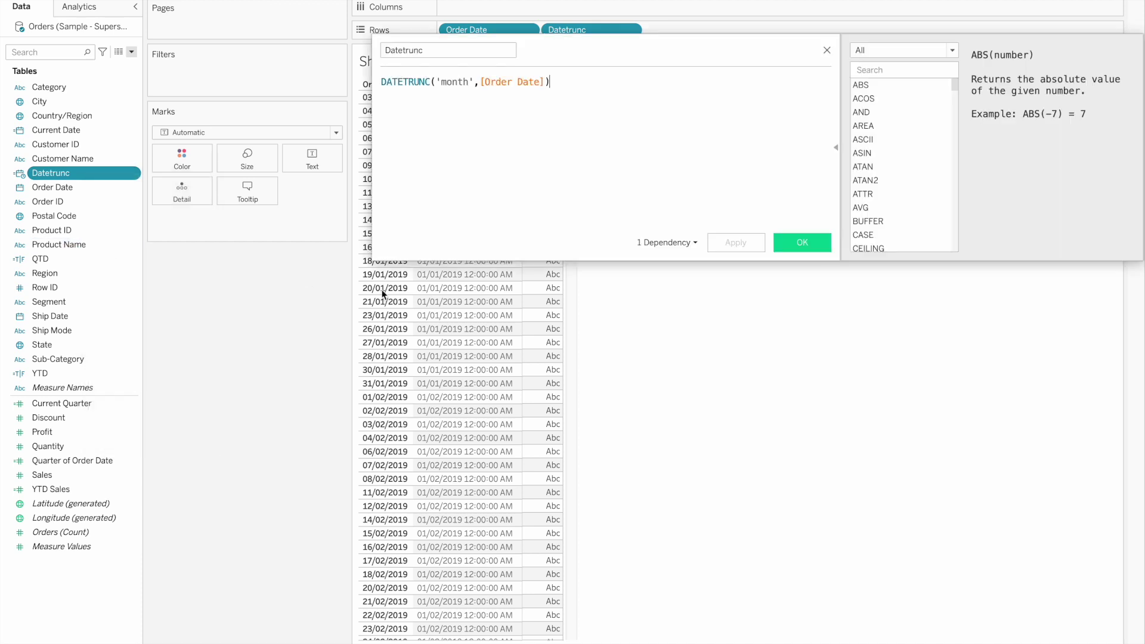
click(455, 82)
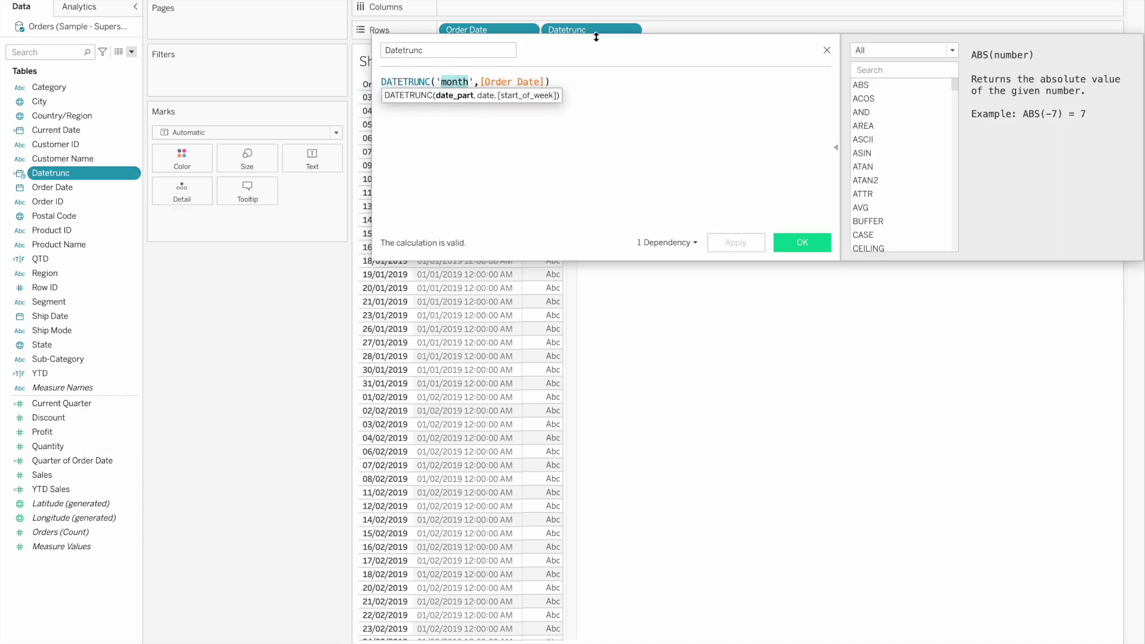
drag(583, 46, 538, 241)
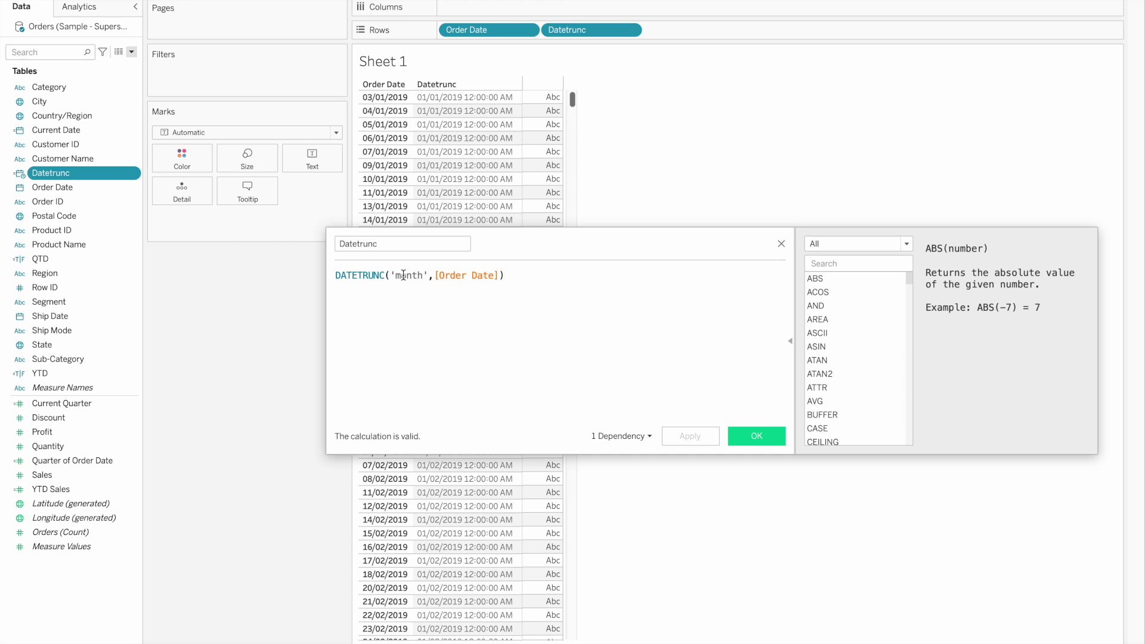
drag(515, 244, 770, 260)
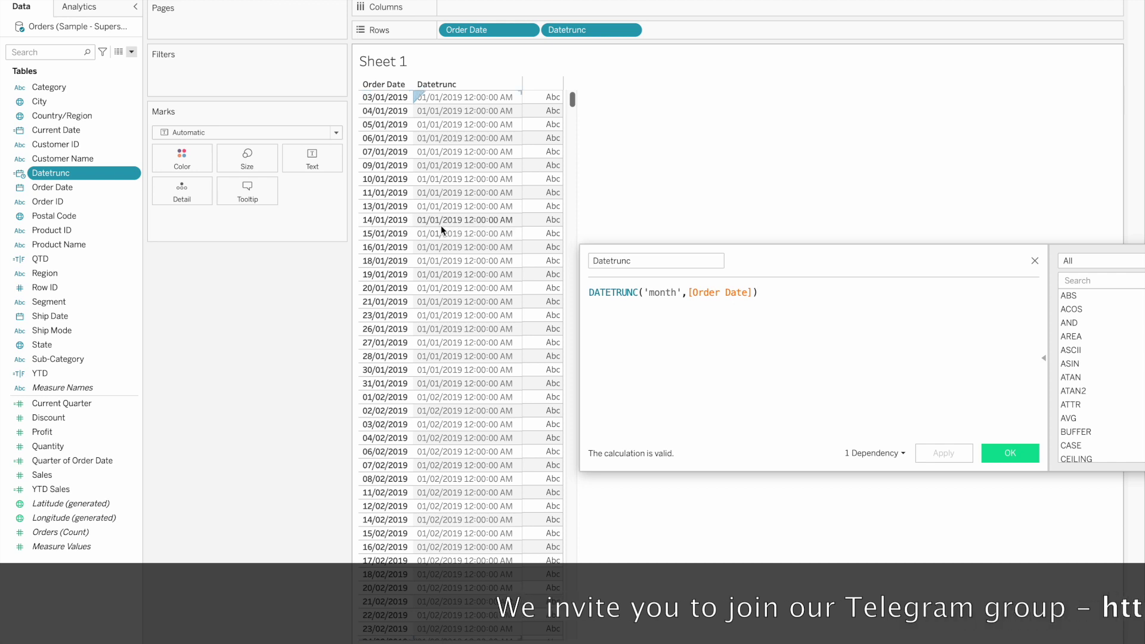
Compare the 2019 order dates with their Datetrunc values and review the 'month' date part in the formula.
scroll(437, 295, down, 5)
scroll(437, 296, down, 20)
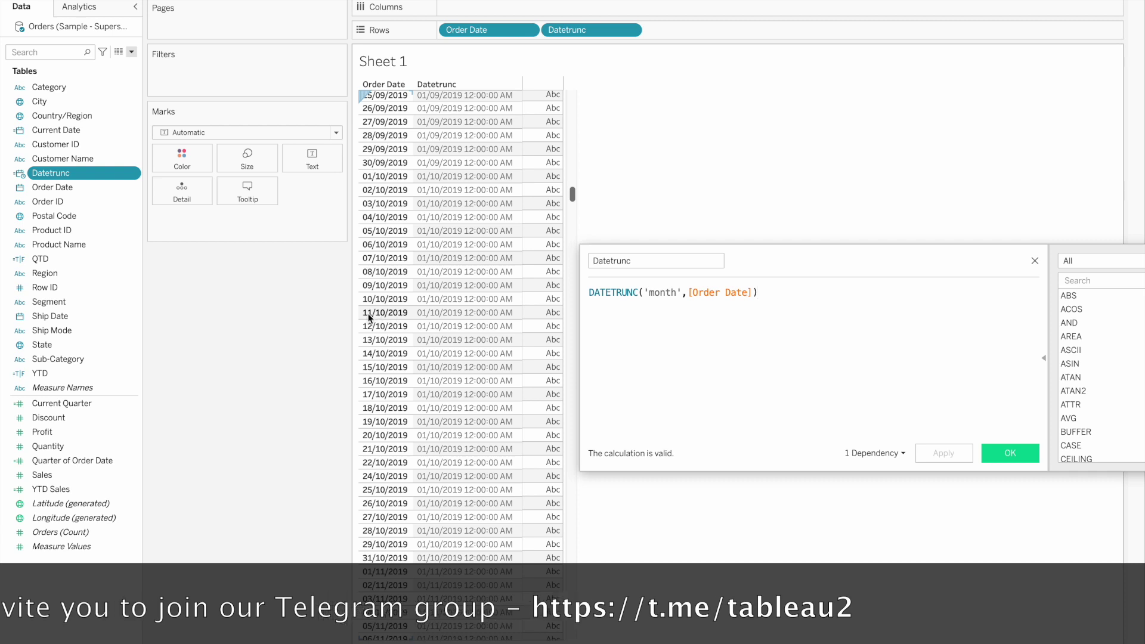
double_click(656, 293)
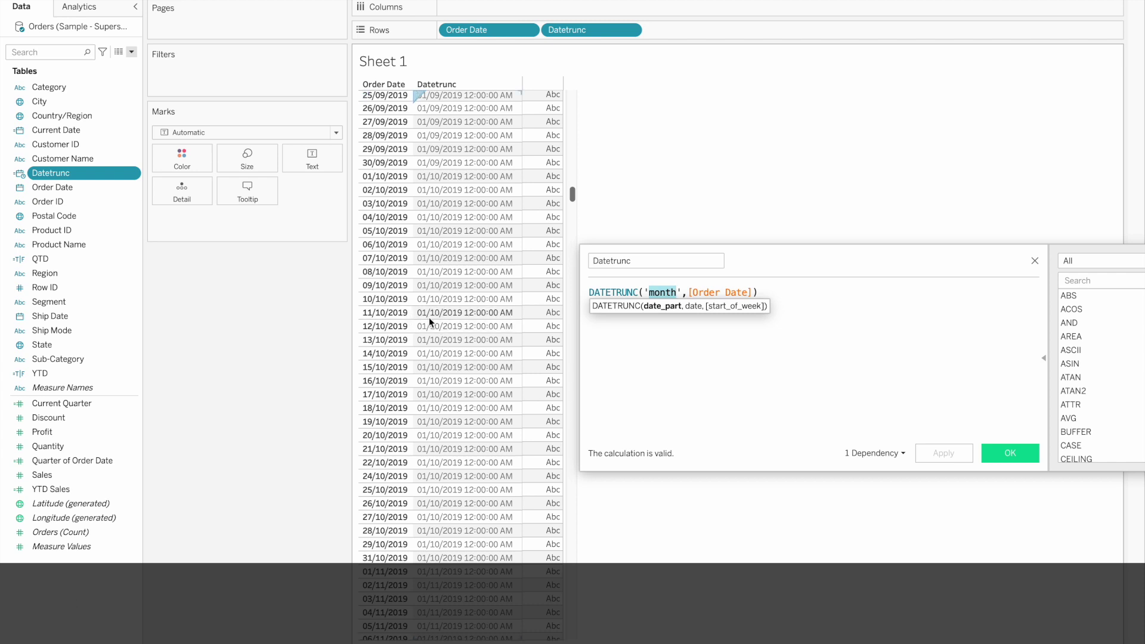
click(758, 330)
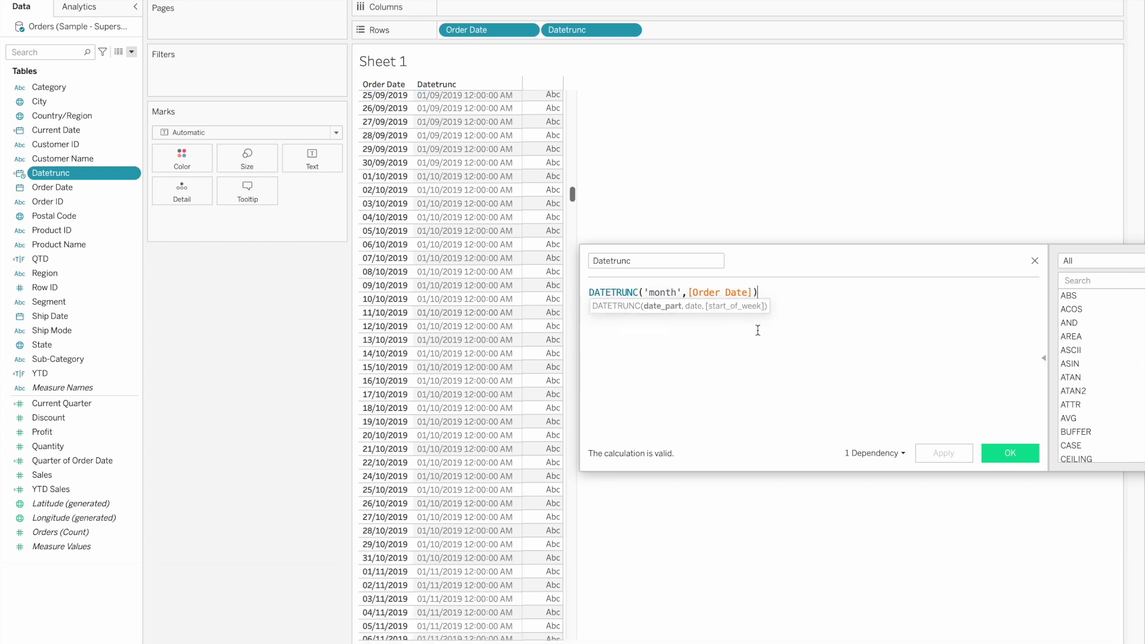
key(ctrl+a)
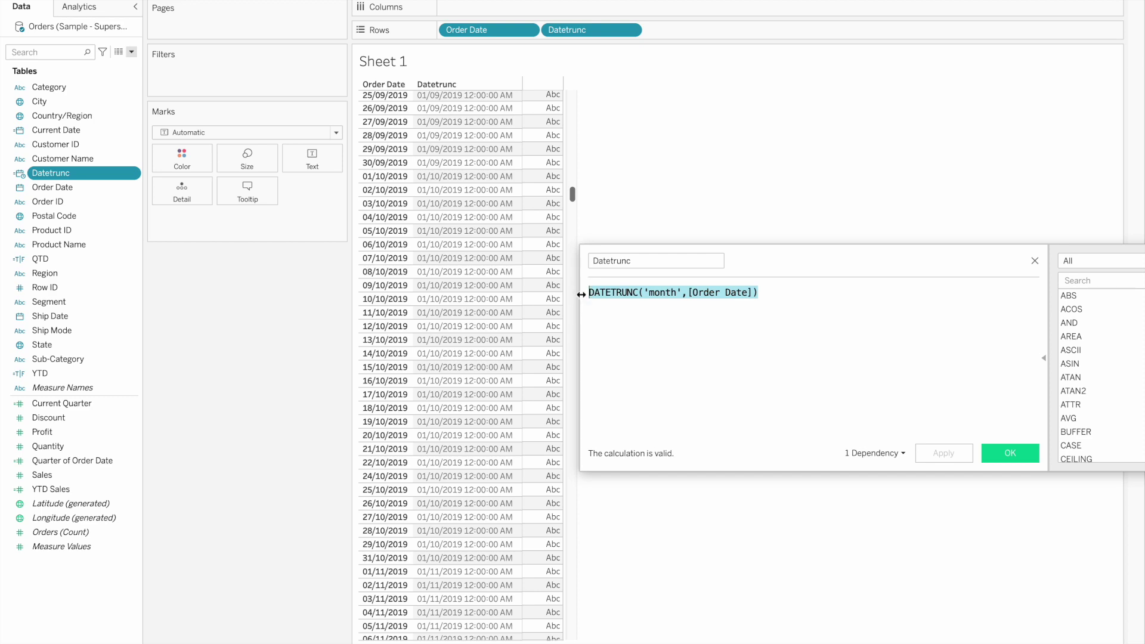
Switch to the visionforanalytics.com page, review both DATETRUNC parts of the MTD (Month to Date) formula, and return to Tableau.
key(ctrl+Right)
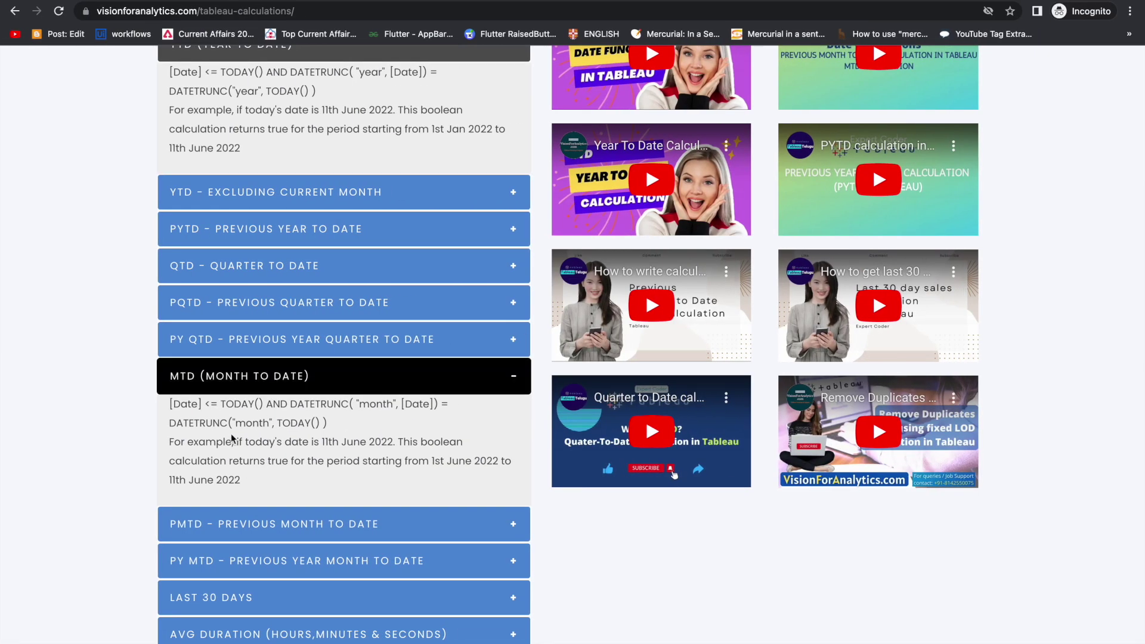
drag(296, 407, 456, 410)
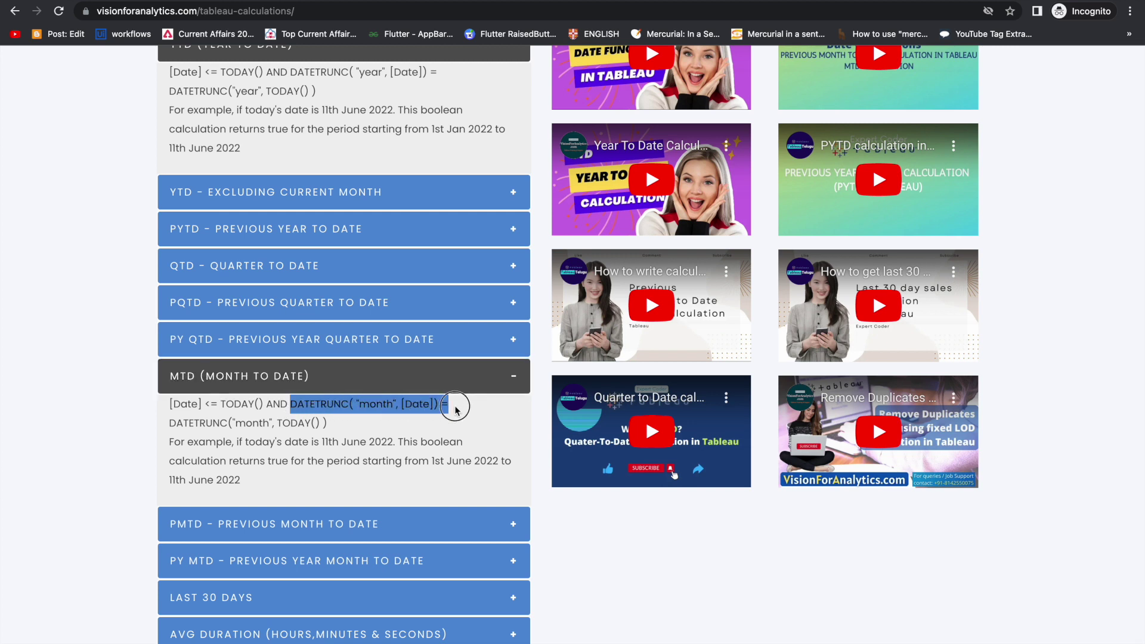
drag(172, 423, 338, 423)
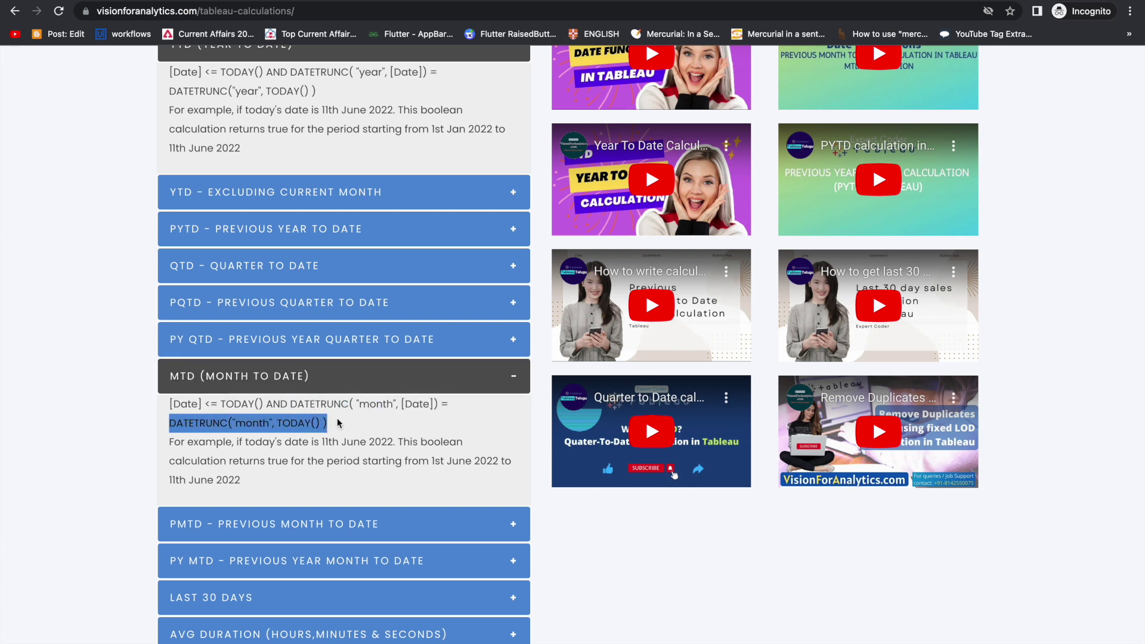
key(ctrl+Left)
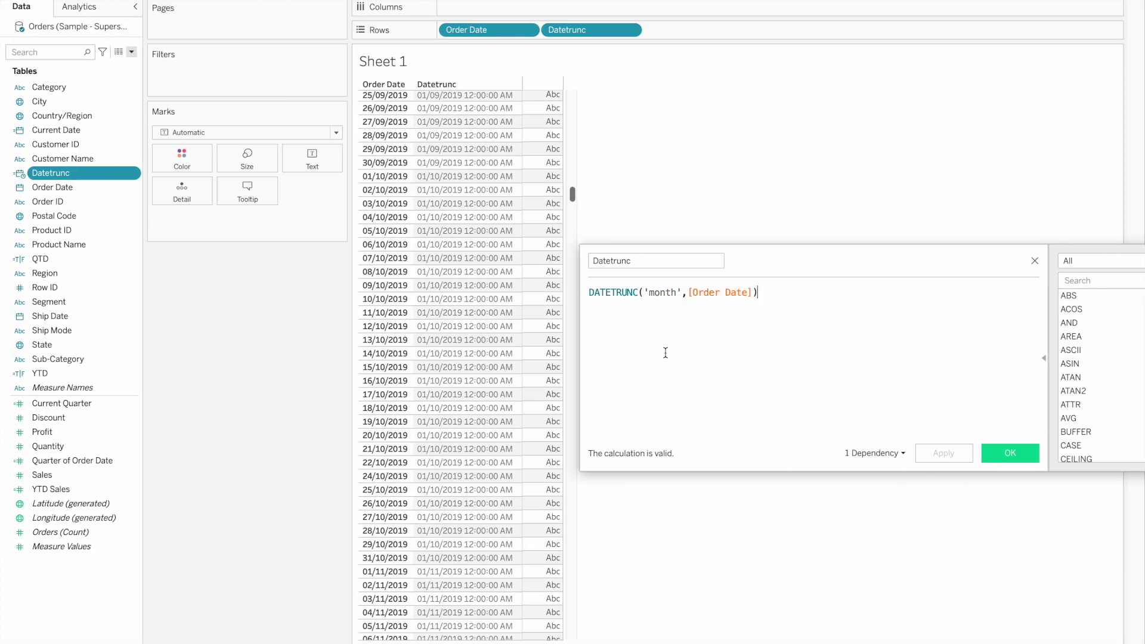
Examine how Datetrunc maps the September to November 2022 order dates, focusing on the October rows.
scroll(478, 338, down, 20)
scroll(479, 339, down, 20)
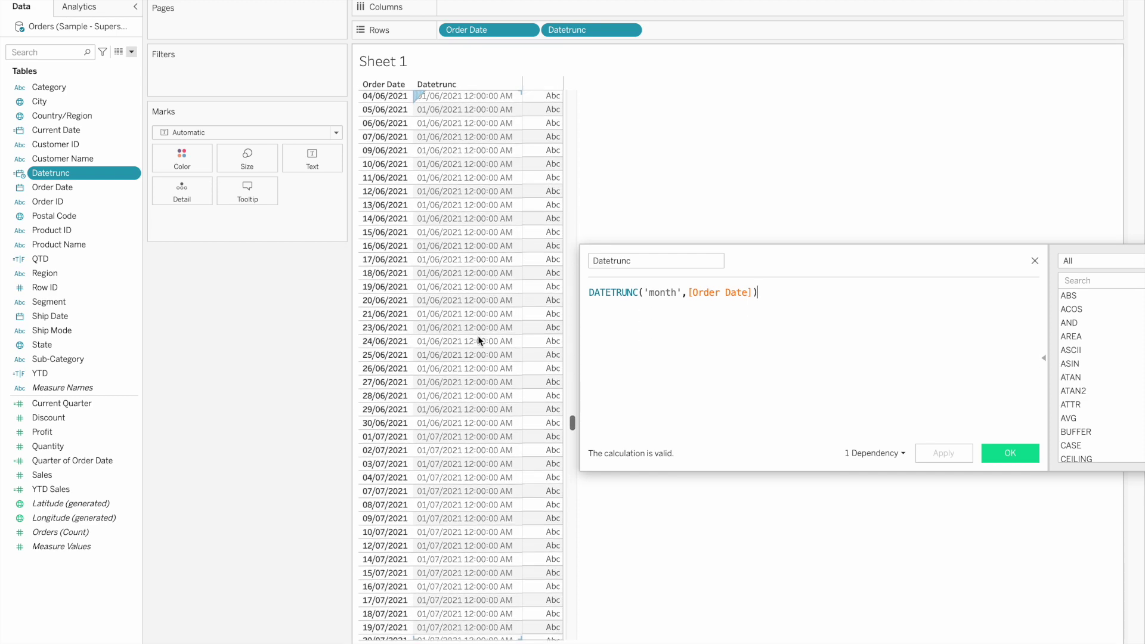
scroll(478, 337, down, 15)
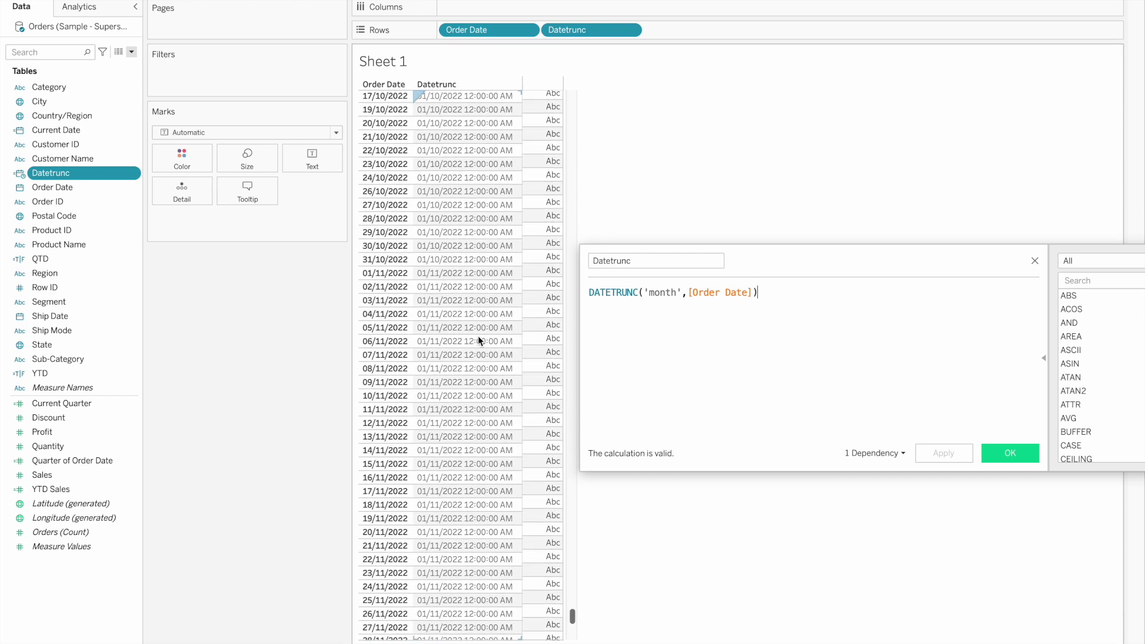
scroll(478, 337, up, 7)
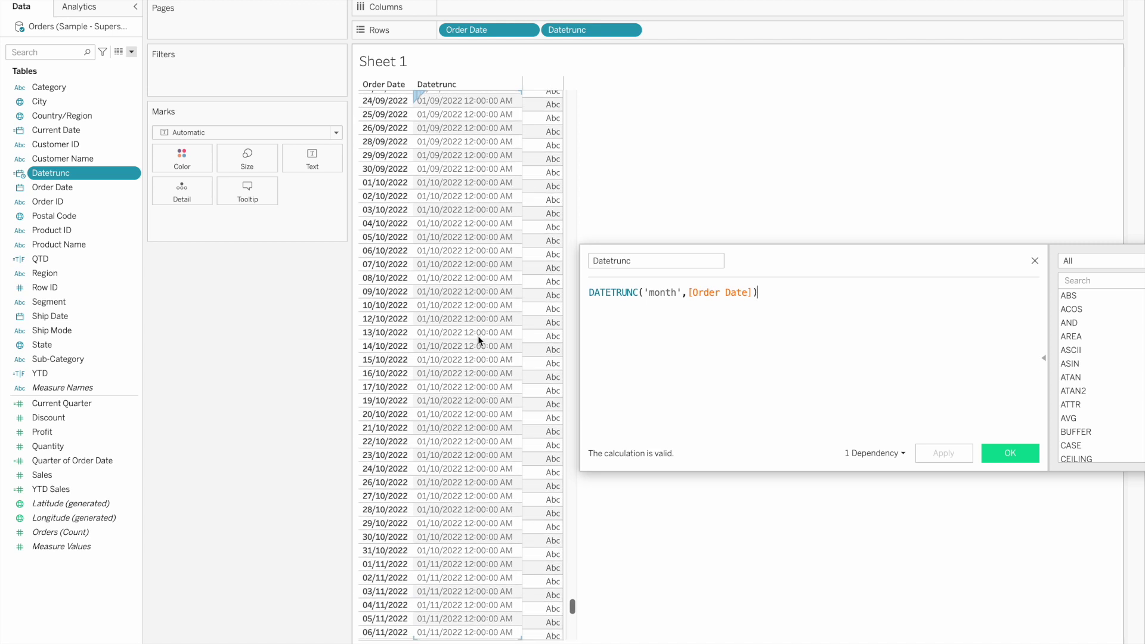
scroll(478, 338, up, 1)
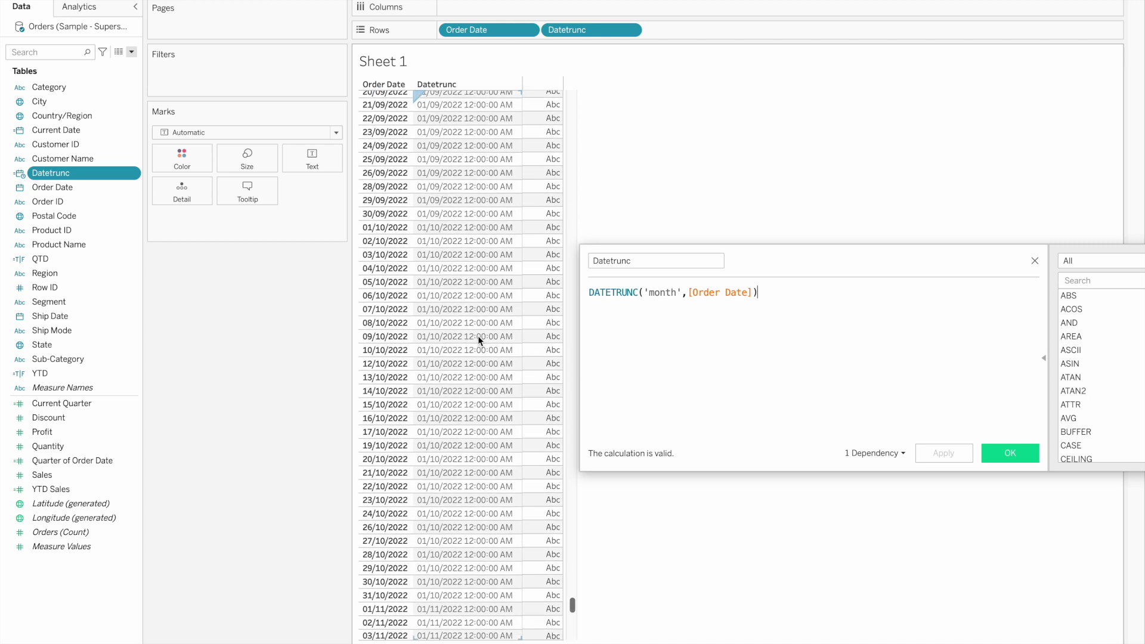
scroll(478, 335, up, 1)
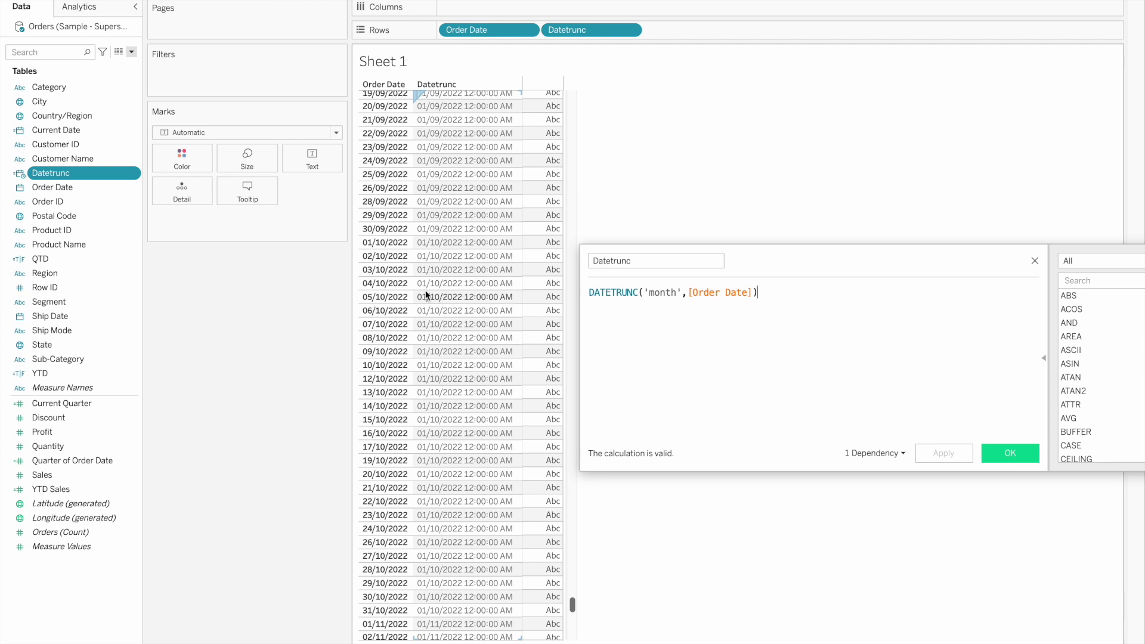
scroll(422, 289, up, 1)
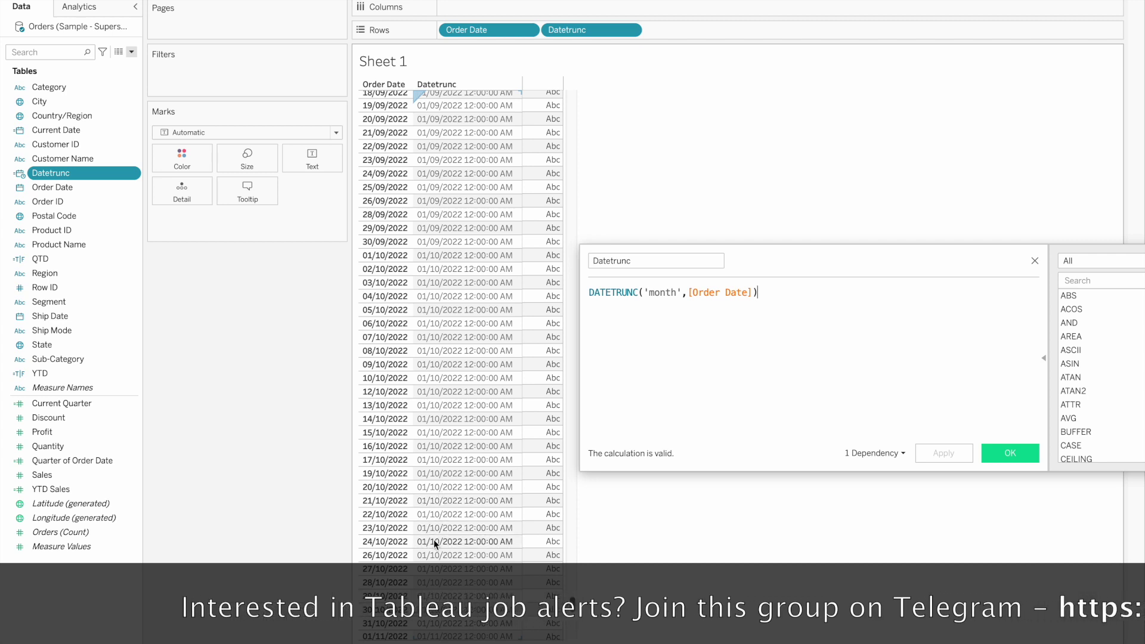
scroll(434, 540, down, 2)
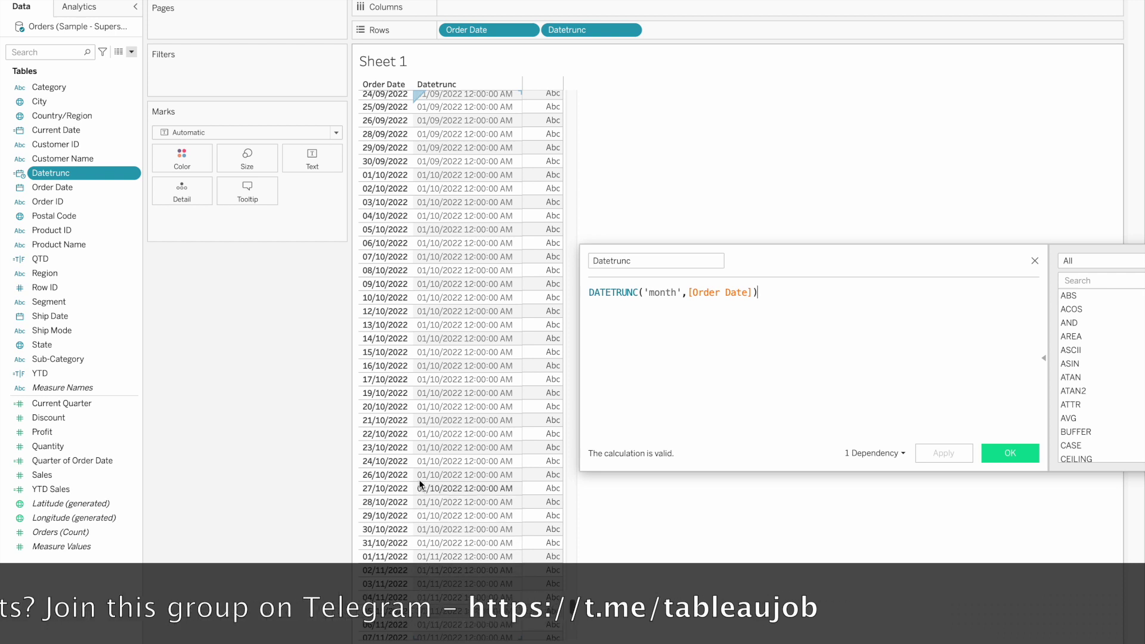
scroll(426, 450, up, 1)
scroll(425, 446, up, 2)
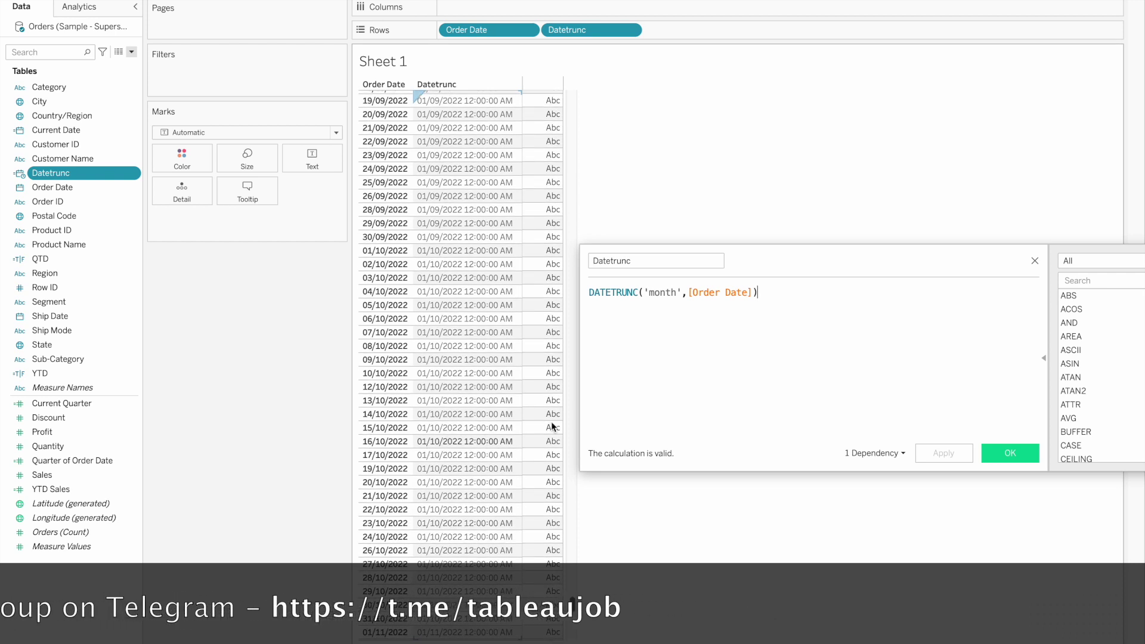
Extend the Datetrunc formula with =DATETRUNC('month',TODAY()) after the existing Order Date expression.
text(=)
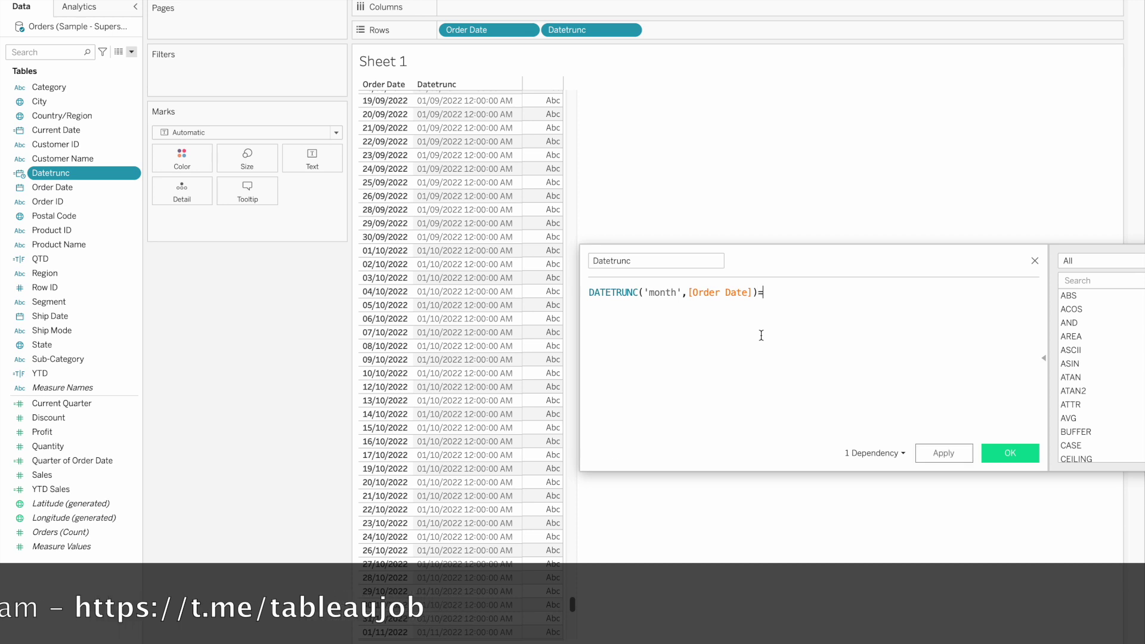
text(datetrun)
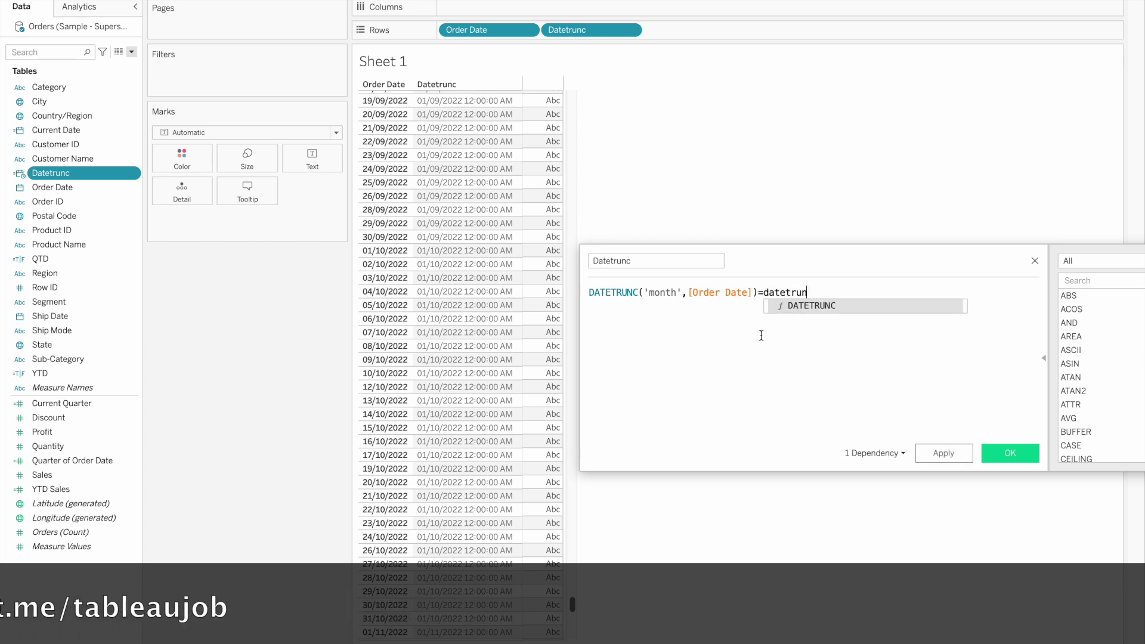
key(Return)
text('q)
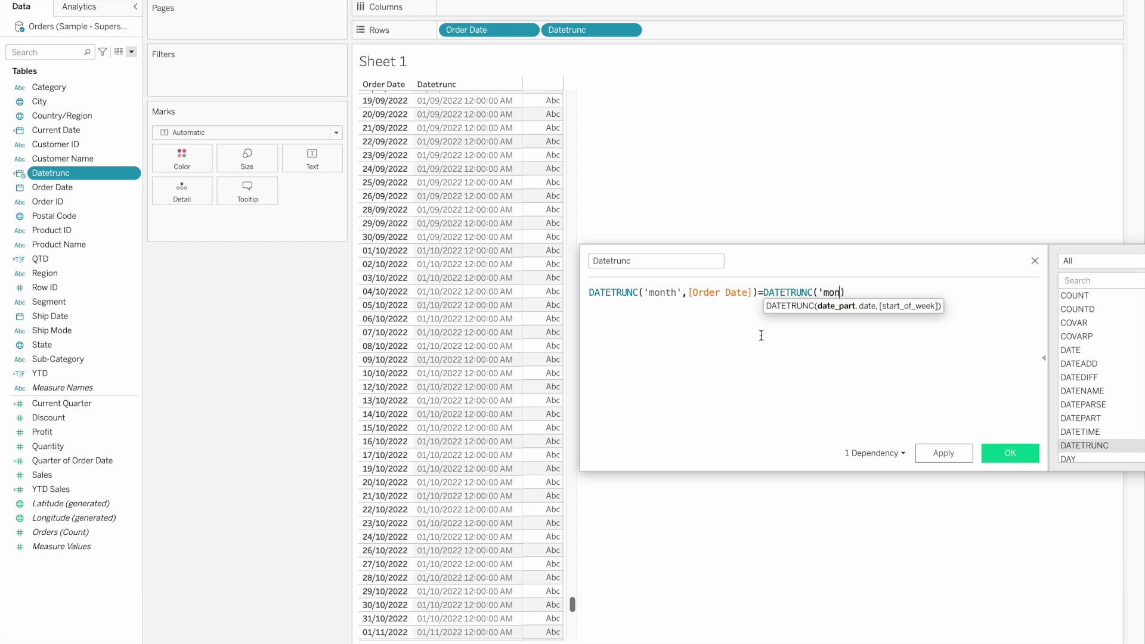
text(to)
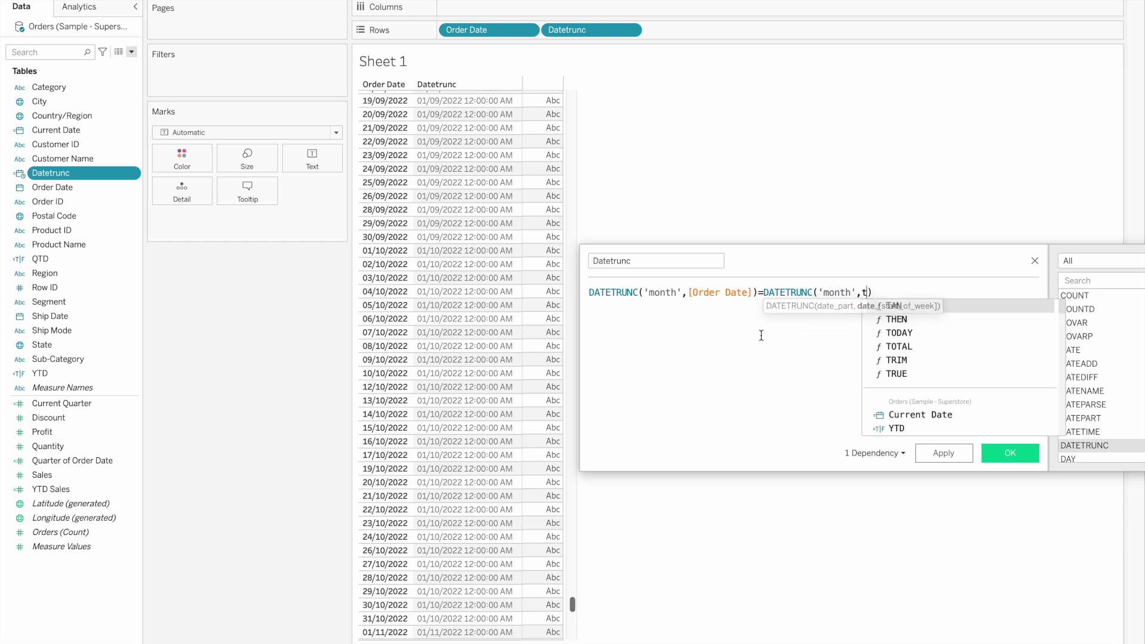
key(Return)
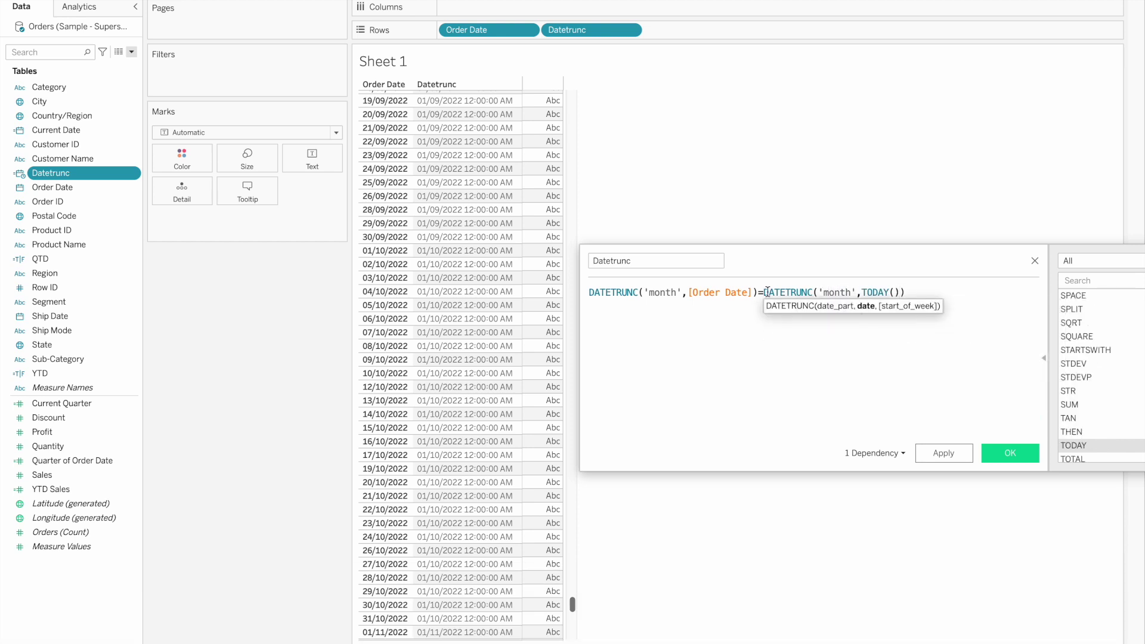
Comment out DATETRUNC('month',[Order Date])=, leave DATETRUNC('month',TODAY()) active on its own line, apply the formula and check the Datetrunc column.
drag(766, 291, 800, 292)
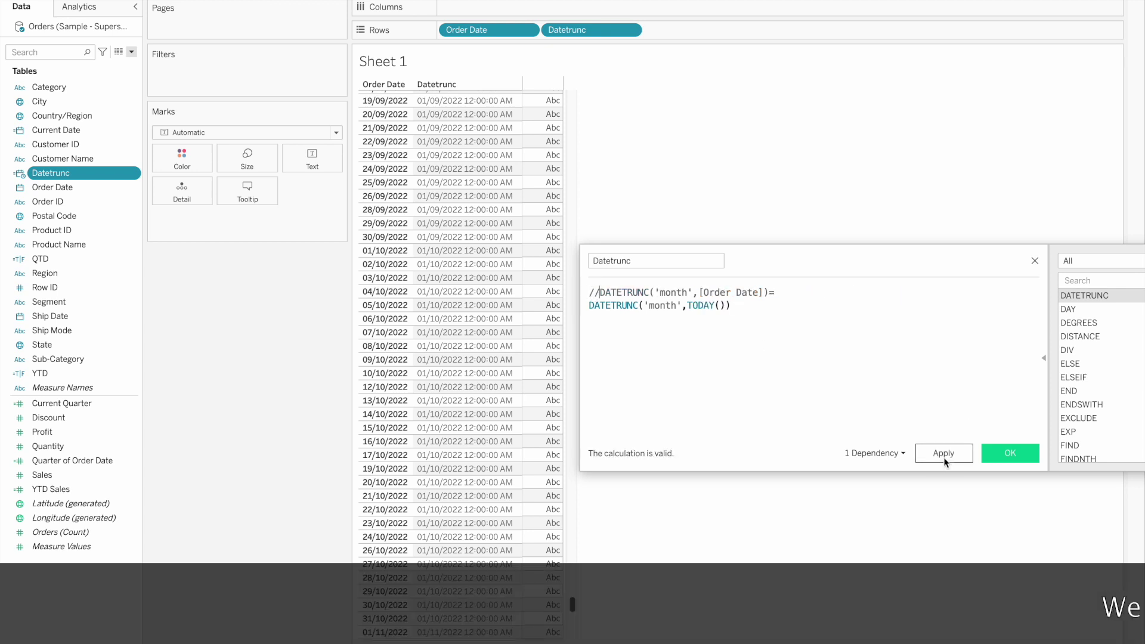
click(943, 456)
scroll(435, 216, up, 20)
scroll(435, 216, up, 20)
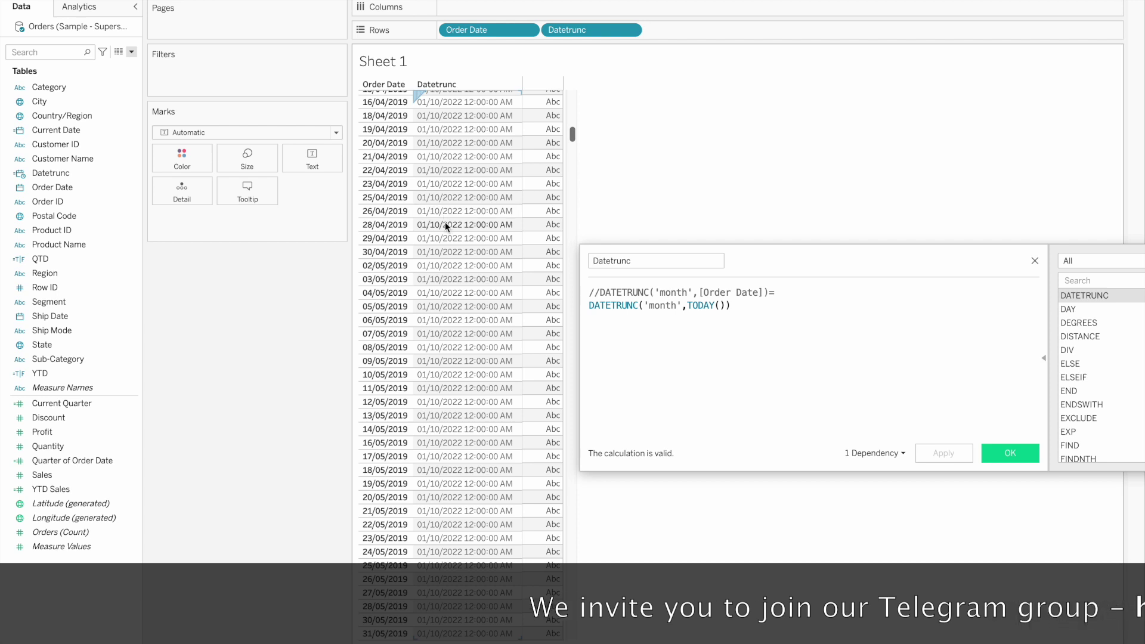
scroll(446, 182, up, 7)
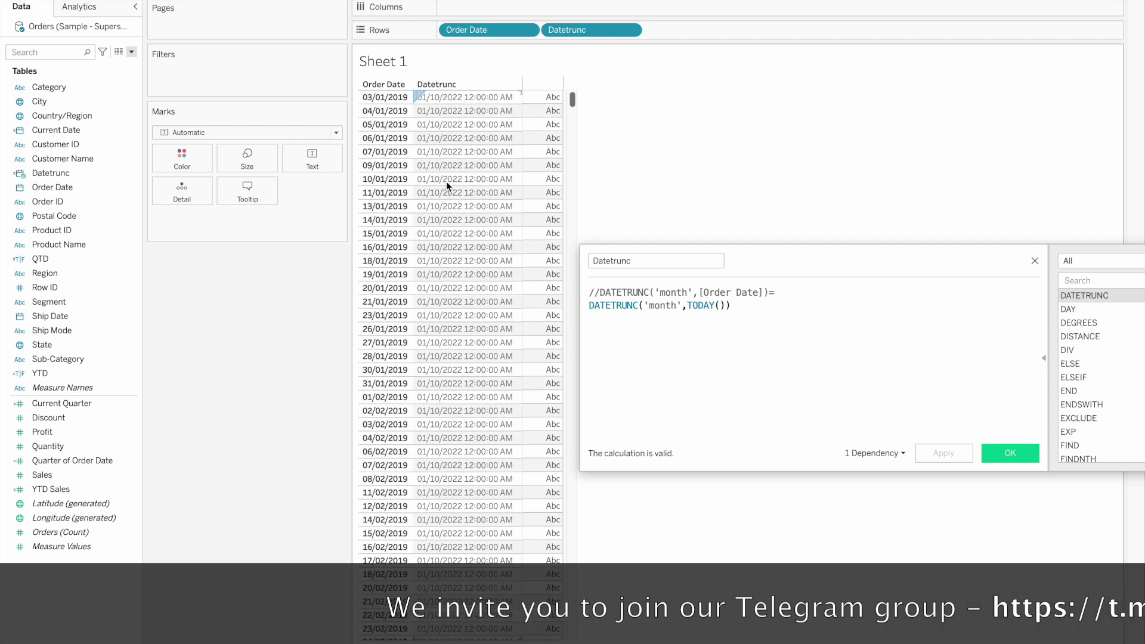
Uncomment DATETRUNC('month',[Order Date])= so it is compared with DATETRUNC('month',TODAY()), and apply the Datetrunc formula.
scroll(447, 181, down, 20)
scroll(446, 181, down, 8)
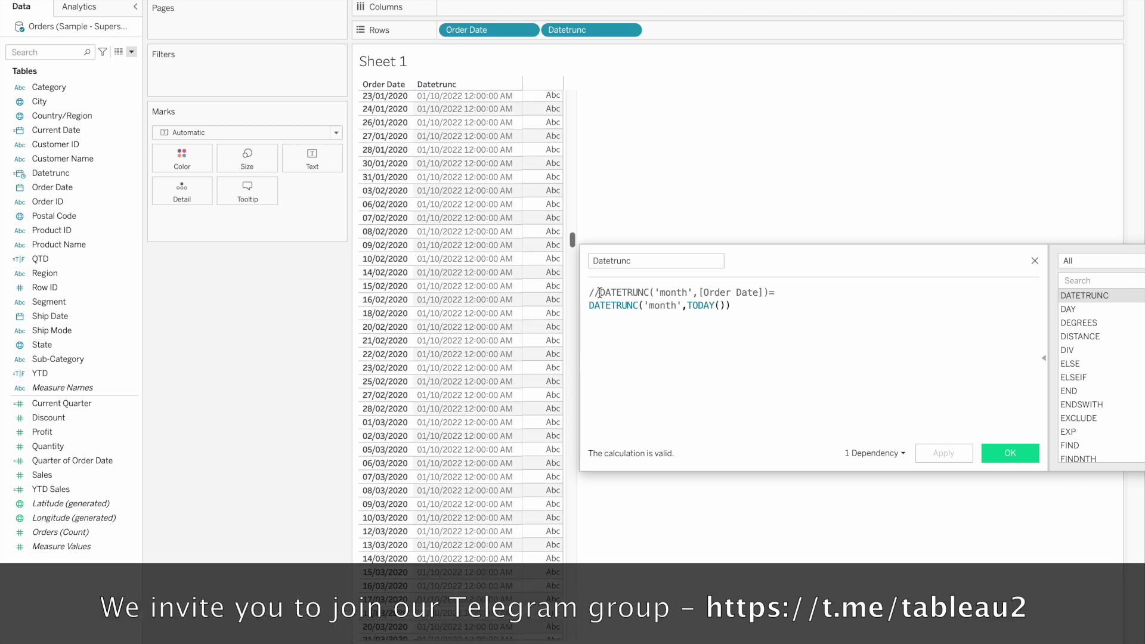
key(BackSpace)
key(BackSpace)
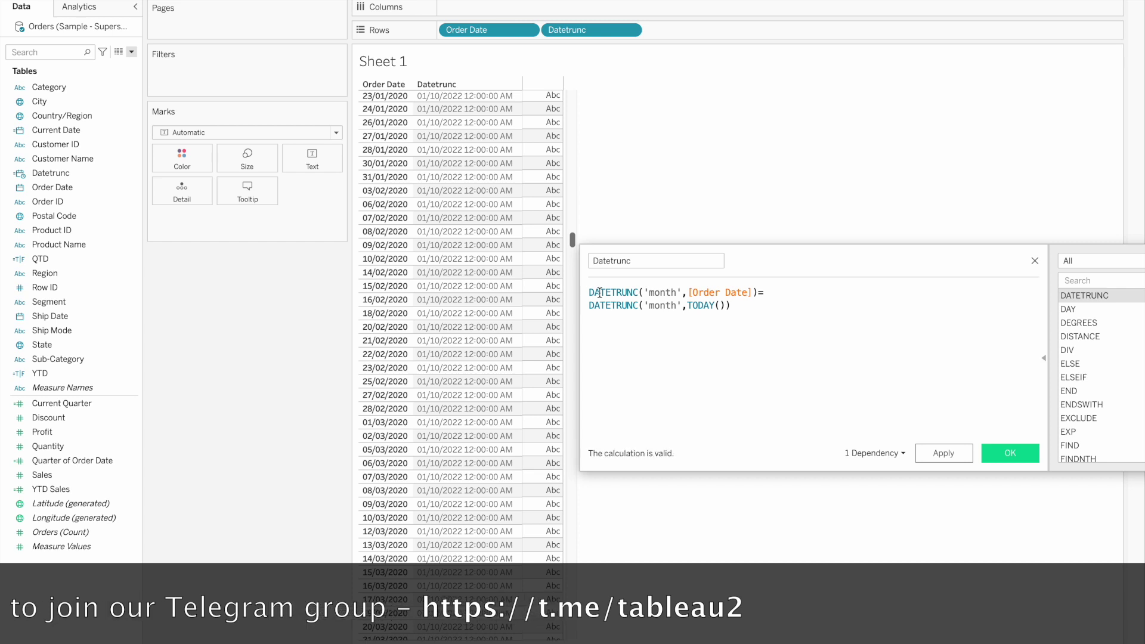
scroll(500, 373, down, 10)
scroll(500, 373, down, 5)
click(955, 457)
Examine the Datetrunc results for the September to November 2022 order dates, focusing on the October rows.
scroll(442, 306, down, 10)
scroll(442, 305, down, 20)
scroll(442, 305, down, 20)
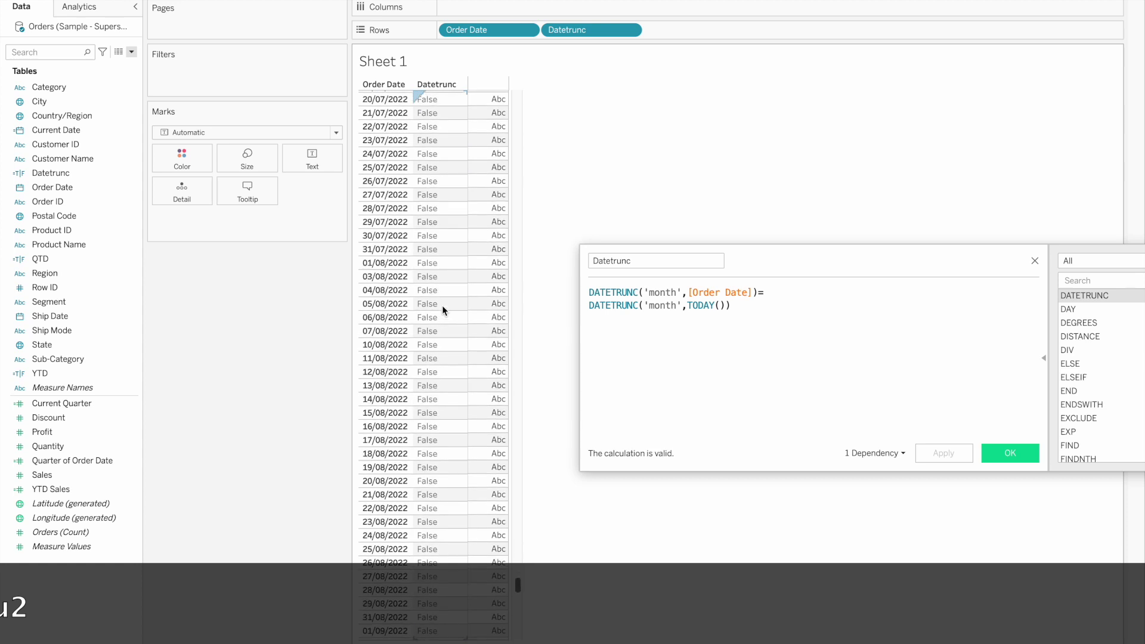
scroll(442, 305, down, 10)
scroll(442, 306, up, 15)
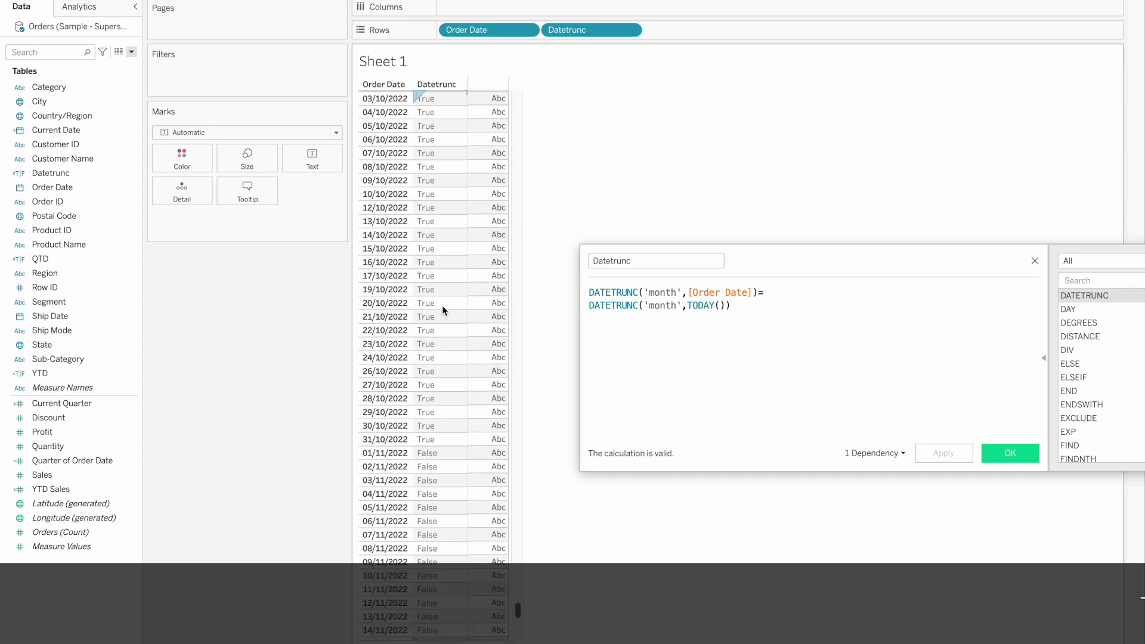
scroll(442, 305, up, 4)
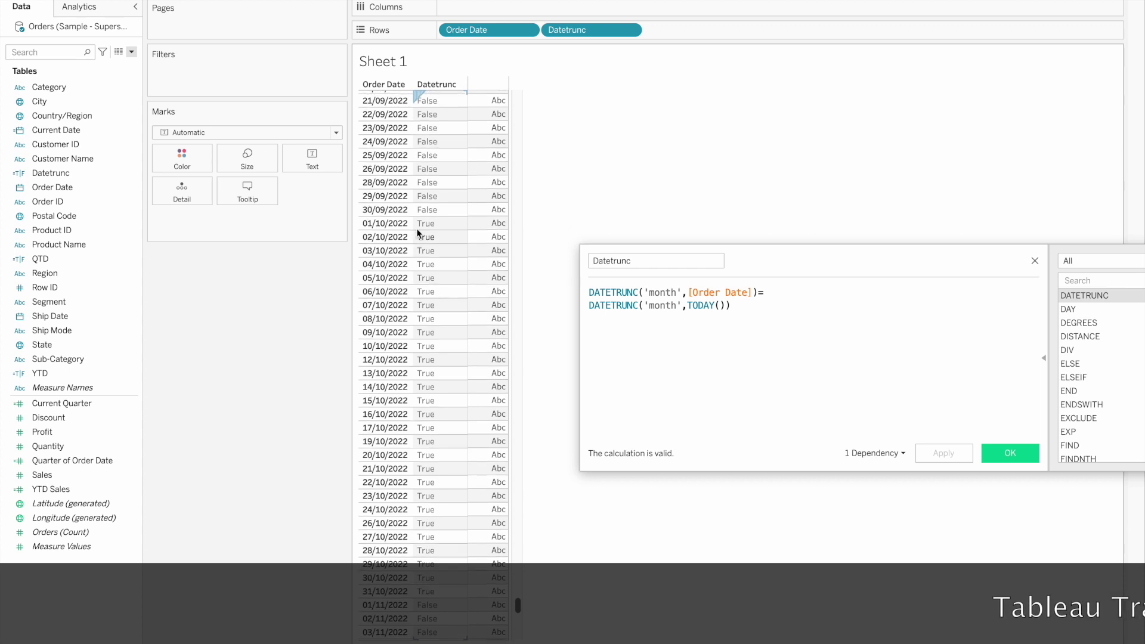
scroll(411, 343, down, 1)
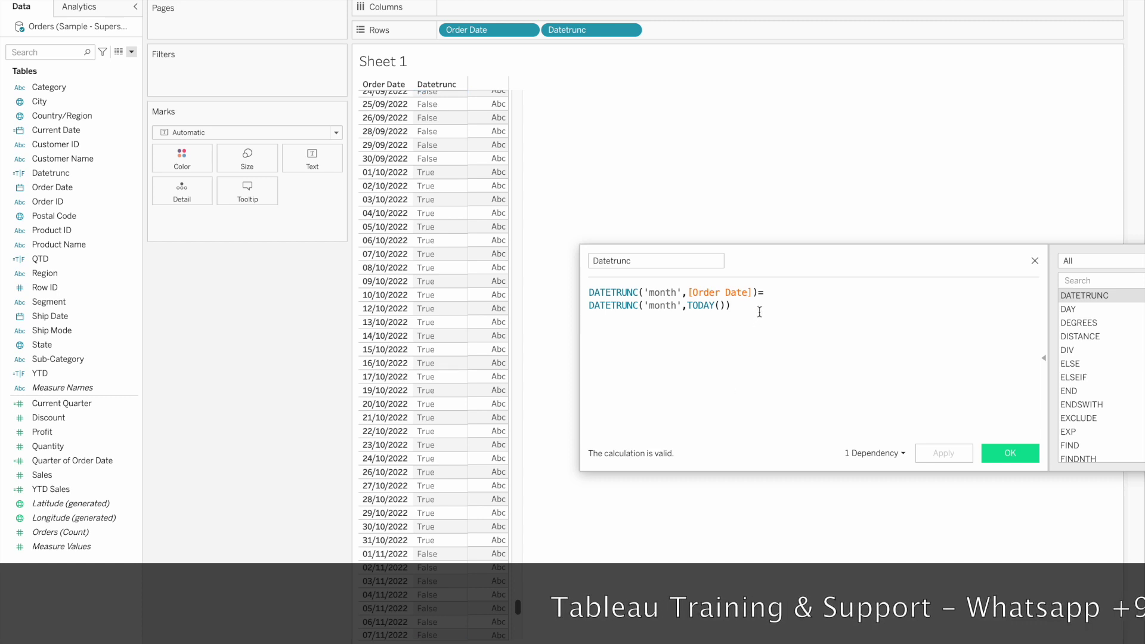
Extend the Datetrunc formula with and [Order Date]<=TODAY(), then rename the calculation MTD and save it.
key(Return)
text(and)
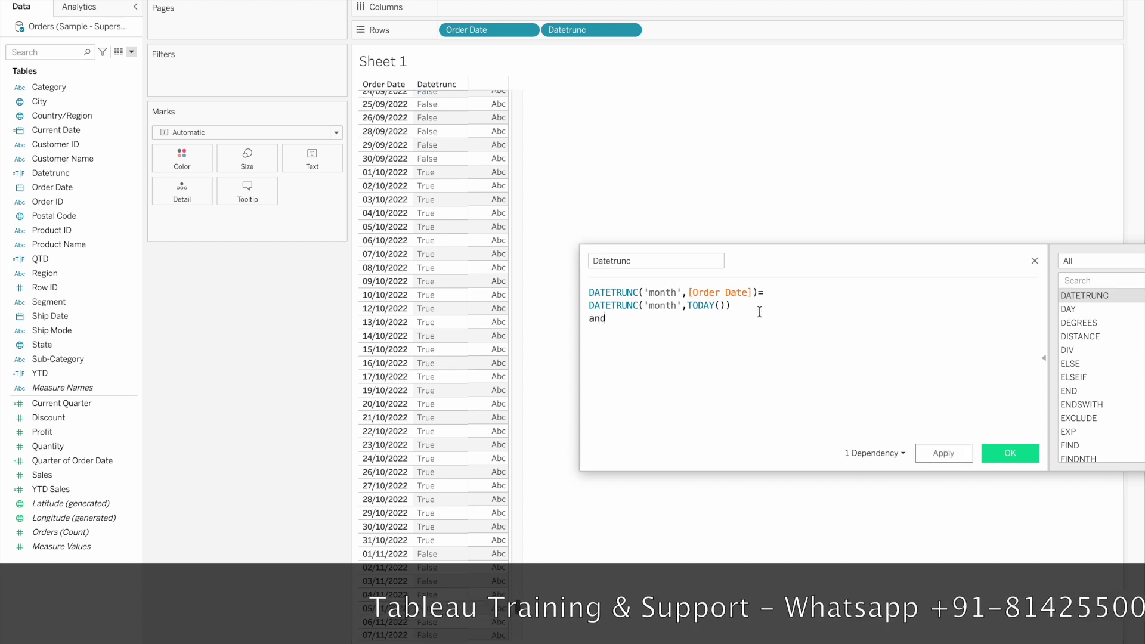
key(Return)
text(ord)
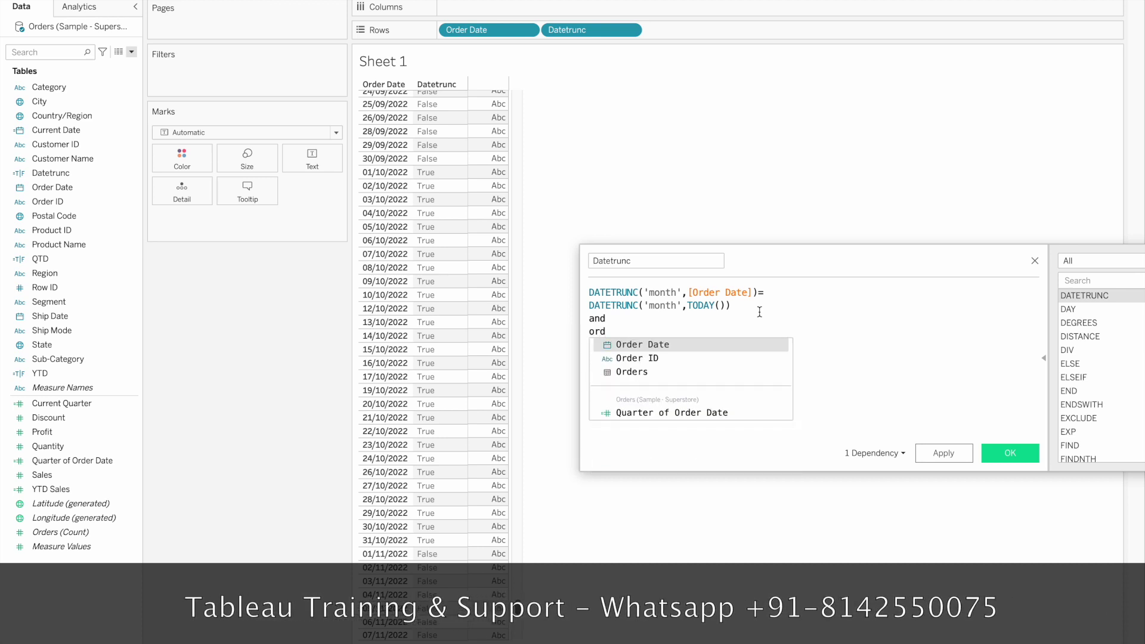
key(Return)
text(<=tody)
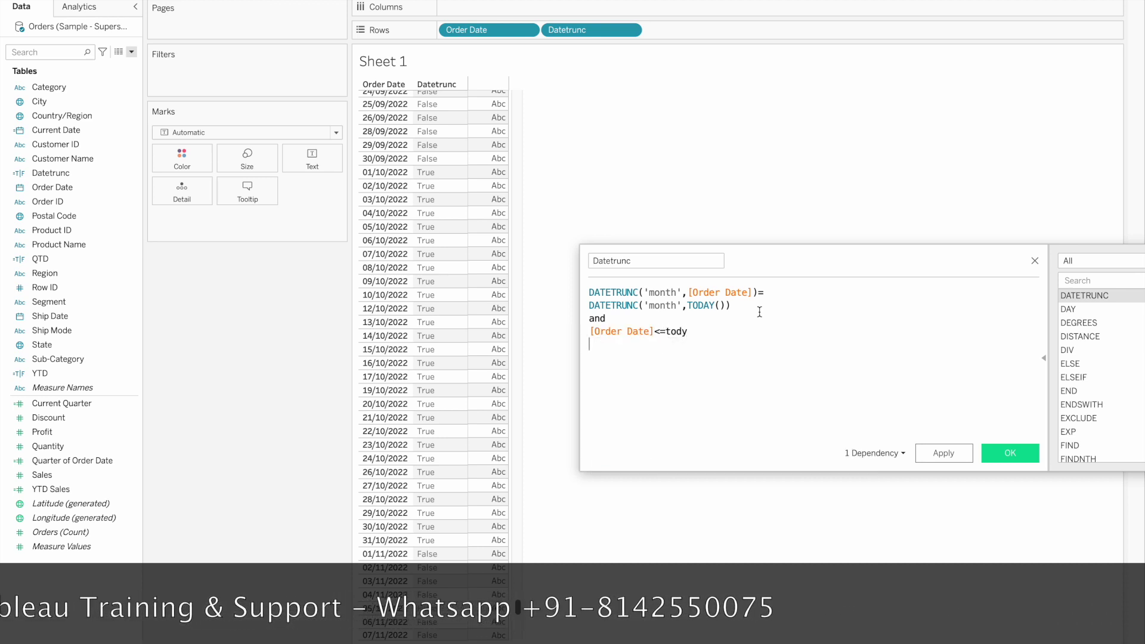
key(Return)
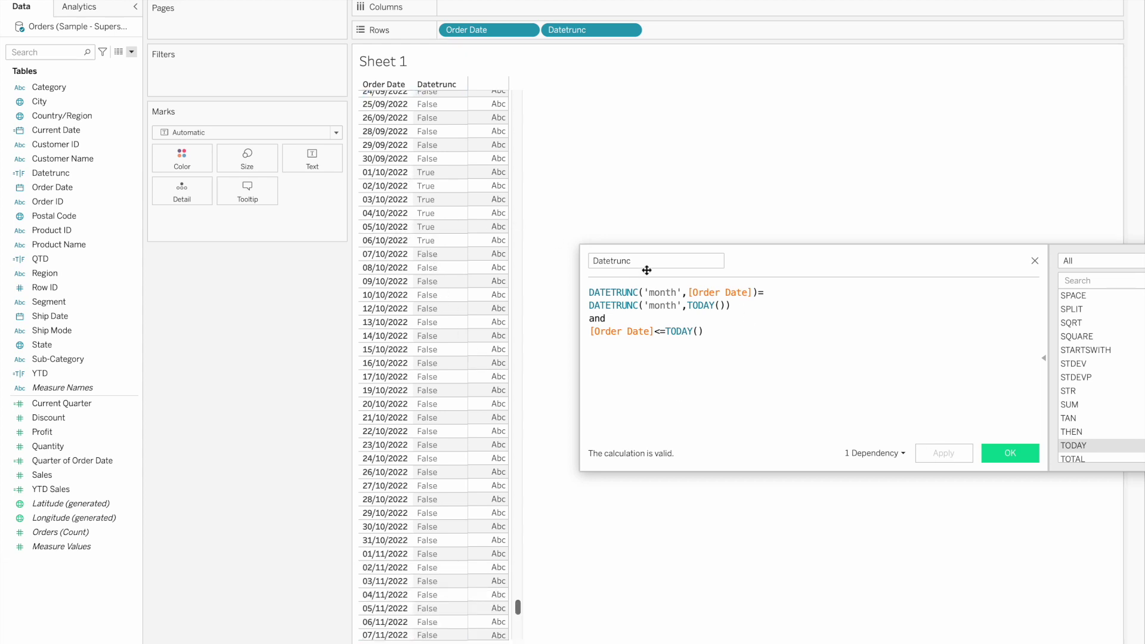
text(MTD)
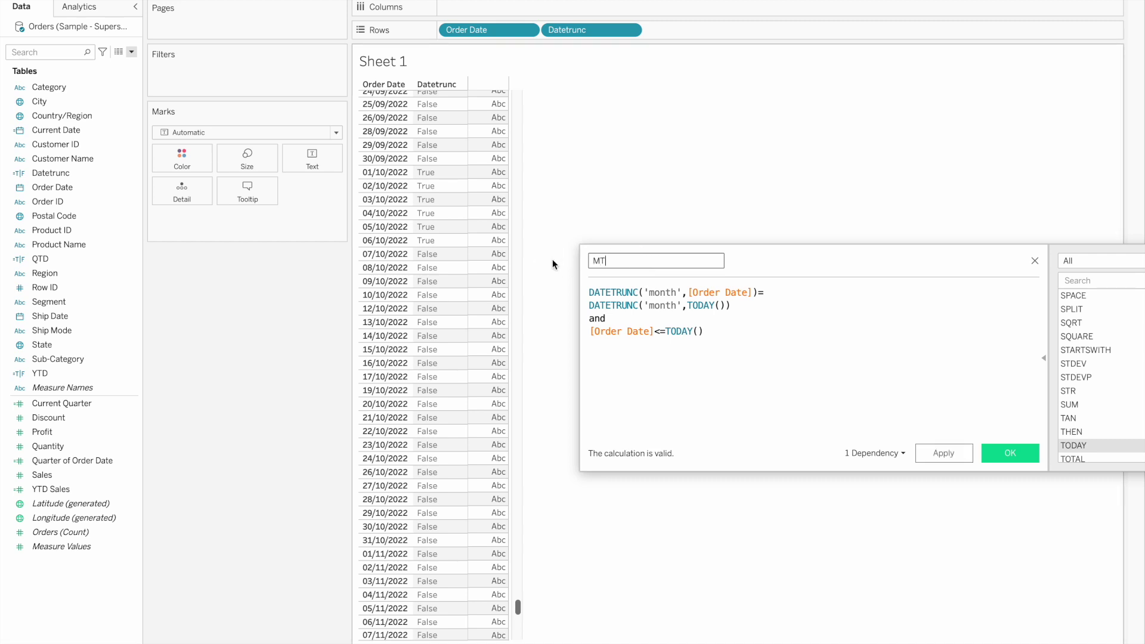
click(1001, 454)
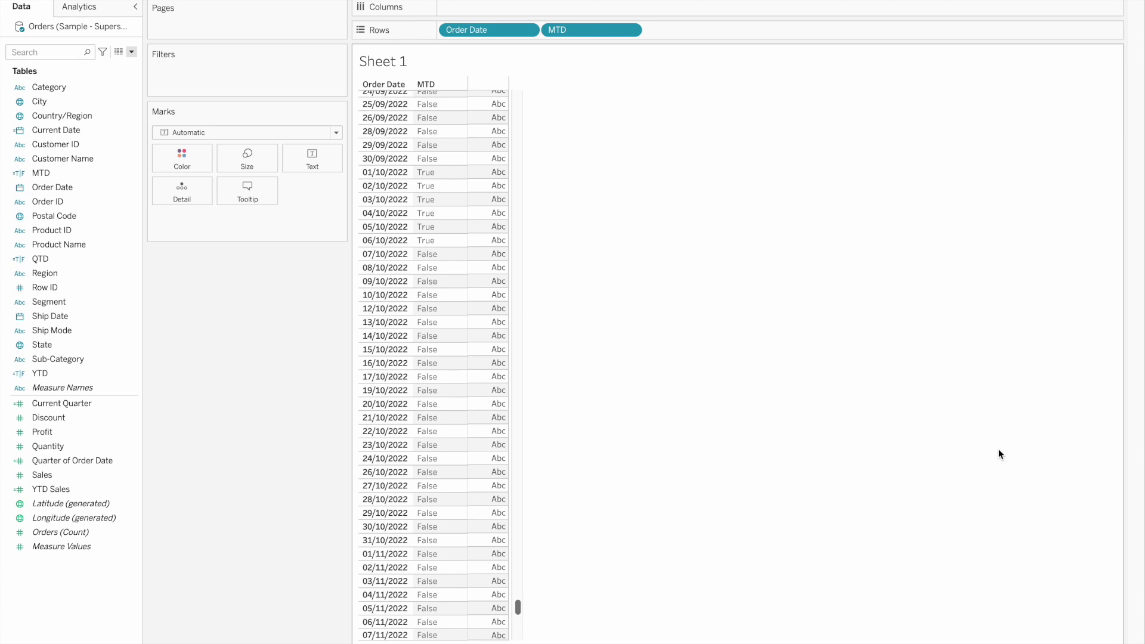
Switch to the visionforanalytics.com page, collapse the YTD (Year to Date) entry, expand YTD - Excluding Current Month and highlight its DATEDIFF formula.
key(ctrl+Right)
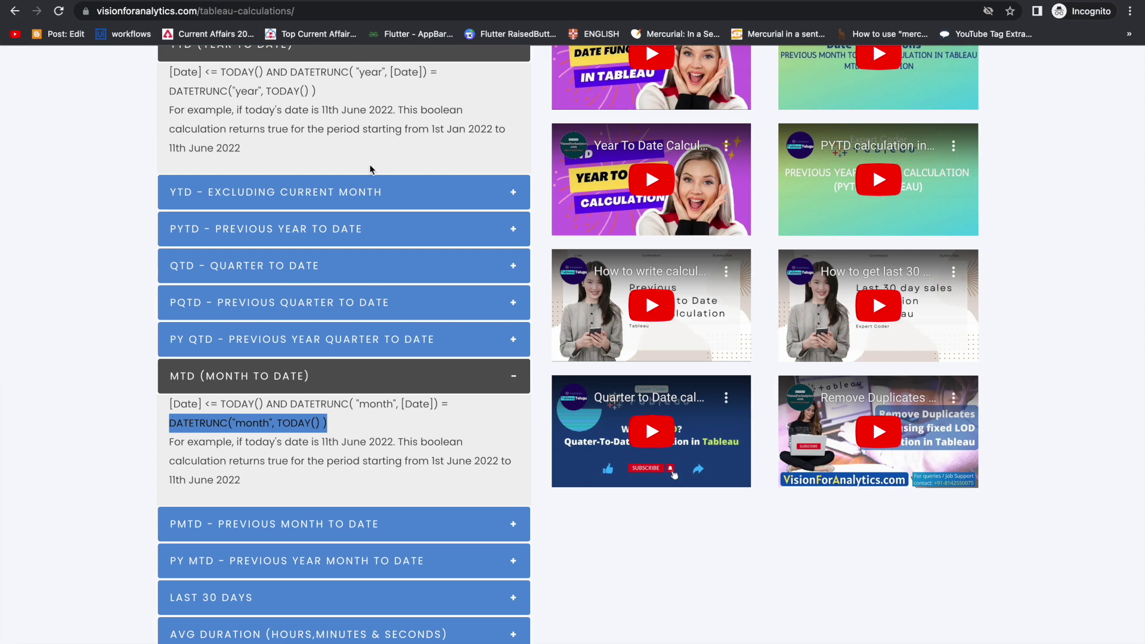
scroll(369, 169, up, 3)
click(351, 170)
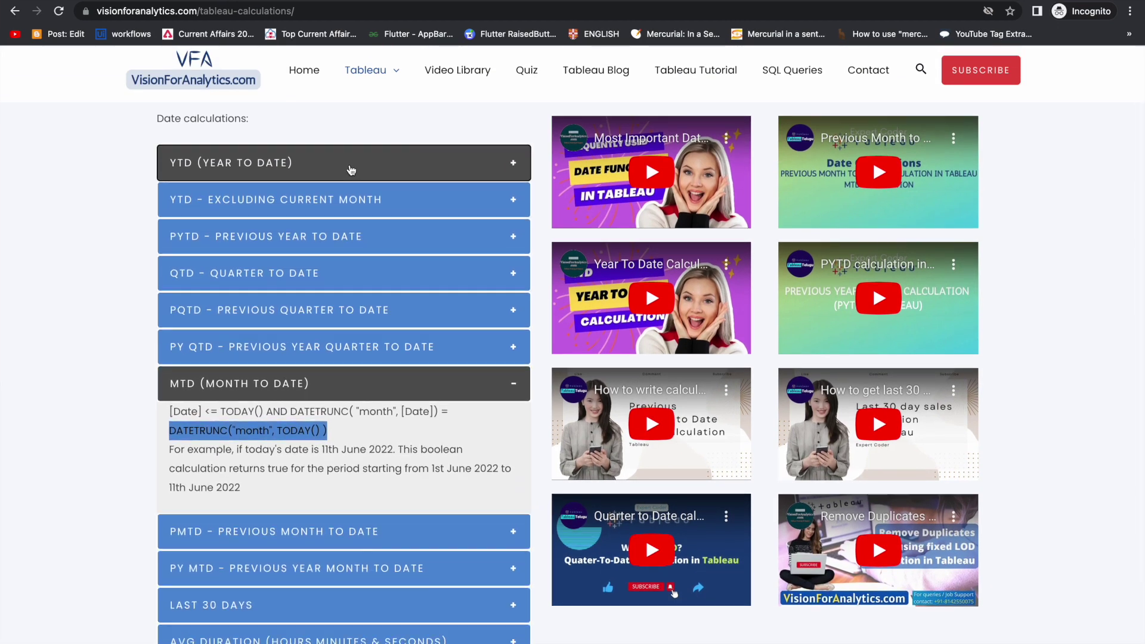
click(337, 194)
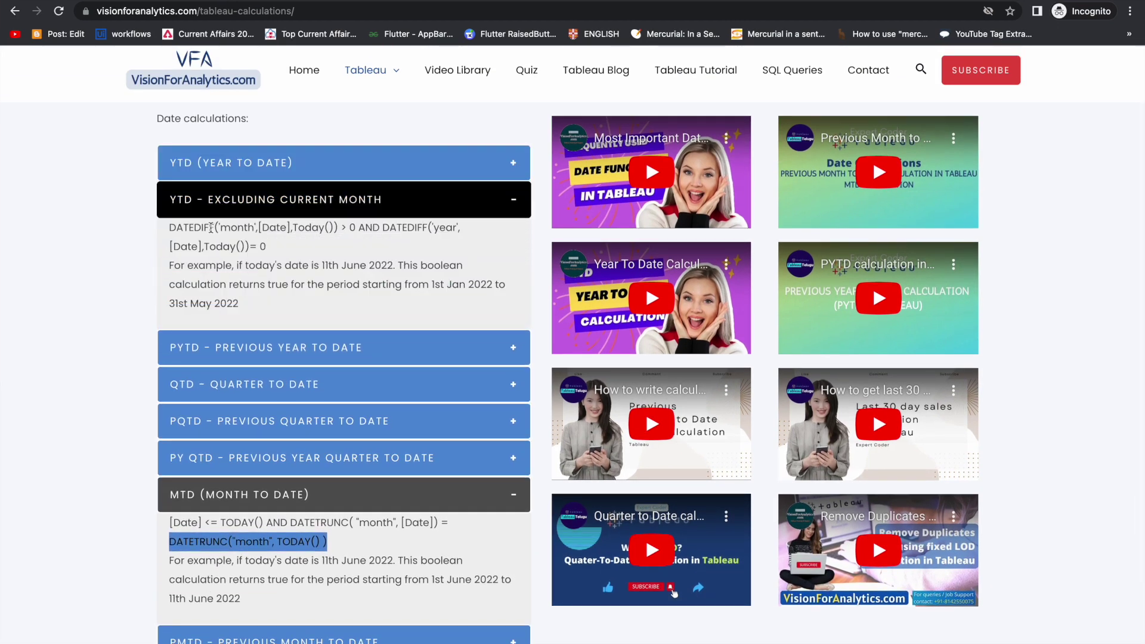
drag(169, 226, 276, 250)
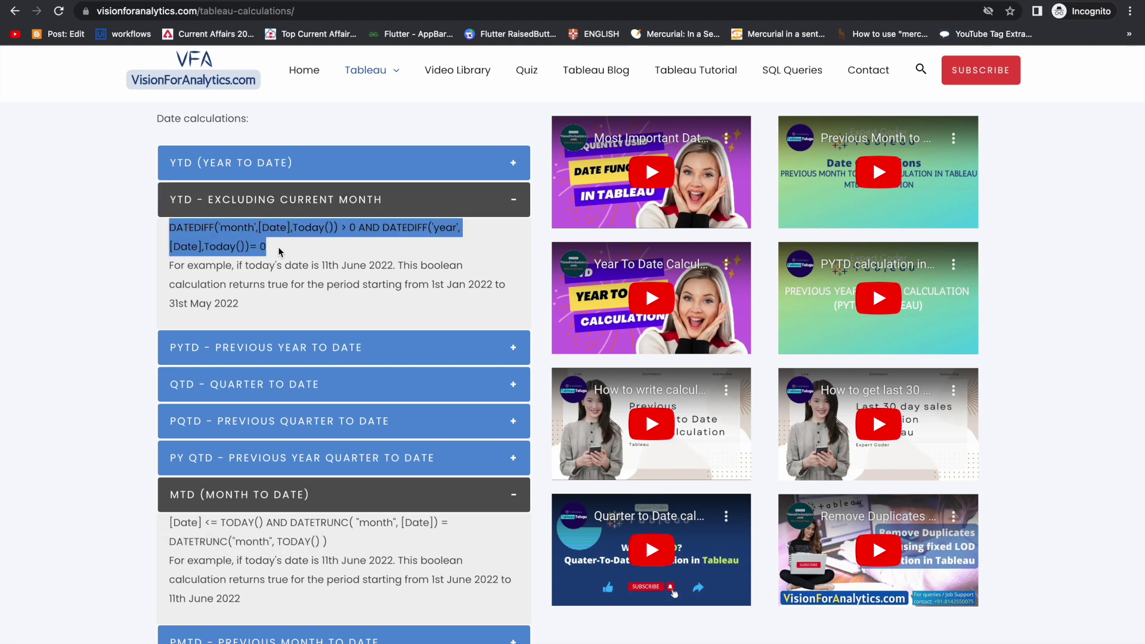